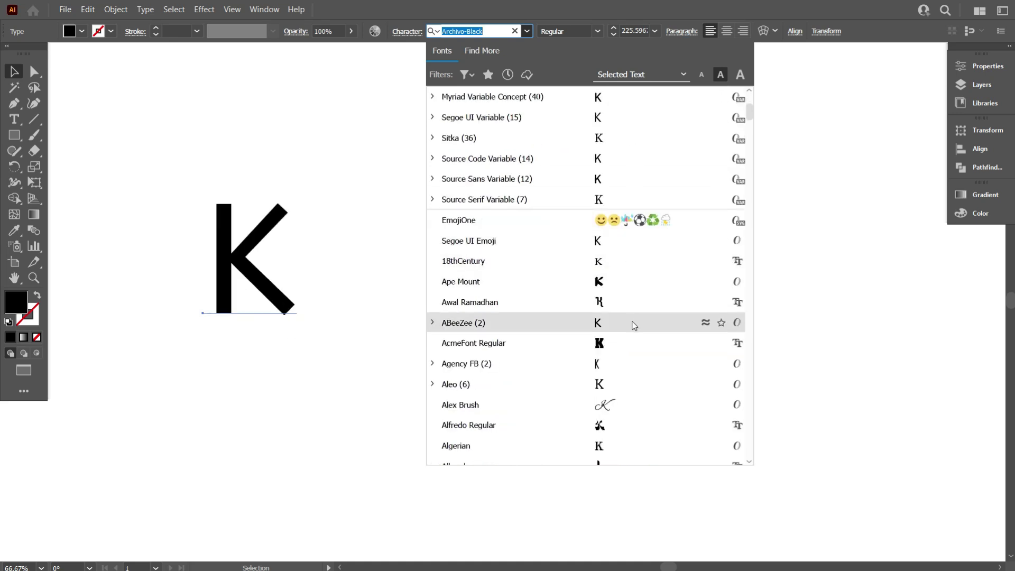
Set the letter K's font to Archivo-Black and deselect it
scroll(634, 343, down, 6)
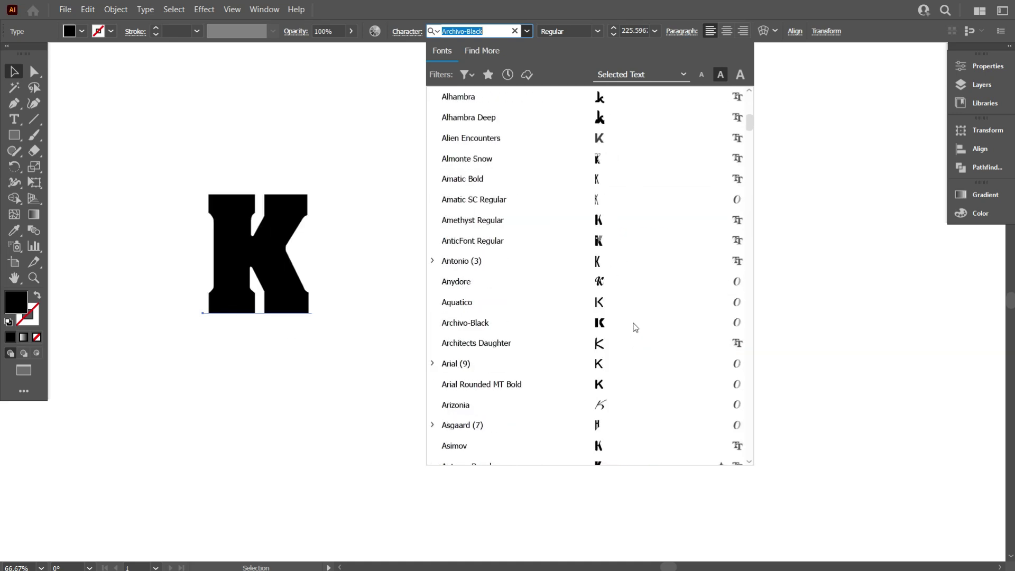
click(634, 324)
click(519, 287)
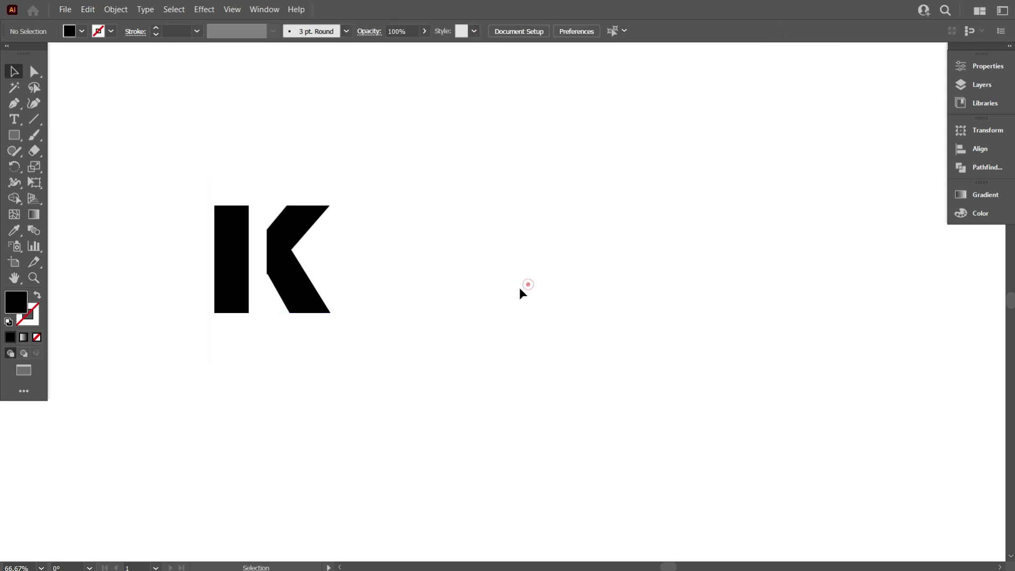
click(301, 273)
click(413, 284)
alt+scroll(312, 312, up, 1)
scroll(344, 314, up, 1)
scroll(354, 313, up, 1)
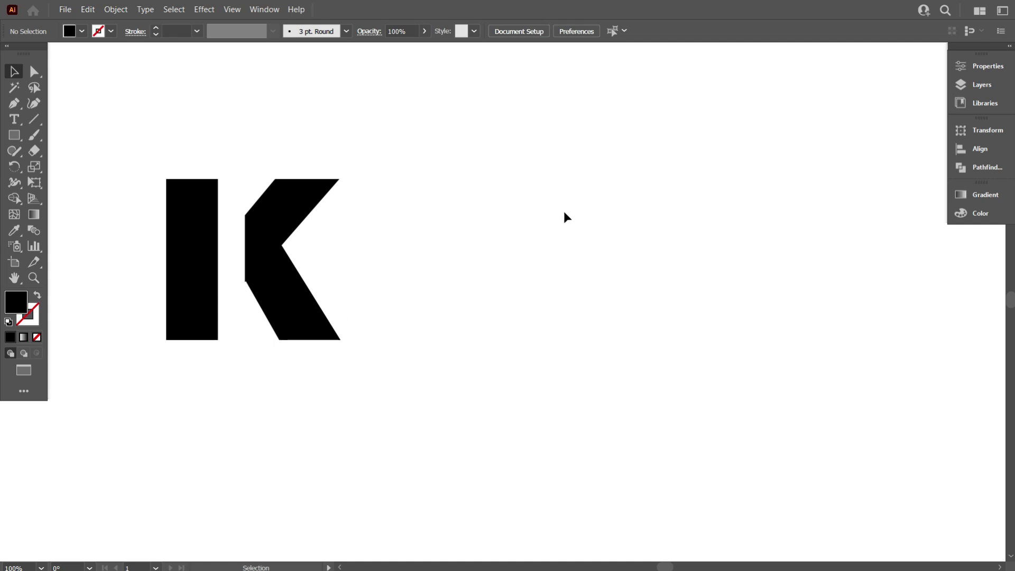
Draw a straight vertical line in the empty area beside the K and give it a black 1 pt stroke
click(34, 119)
drag(491, 134, 492, 481)
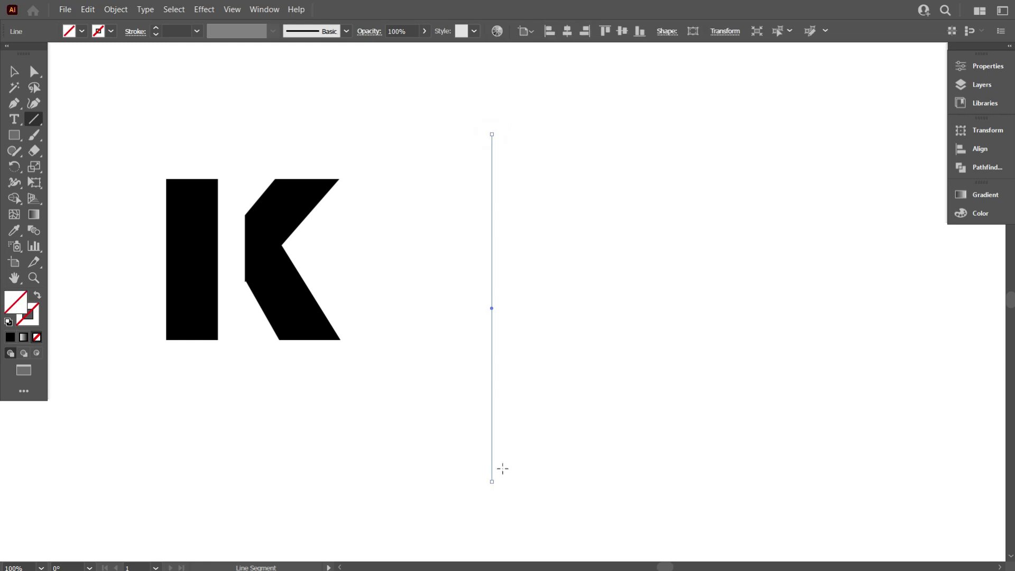
click(111, 30)
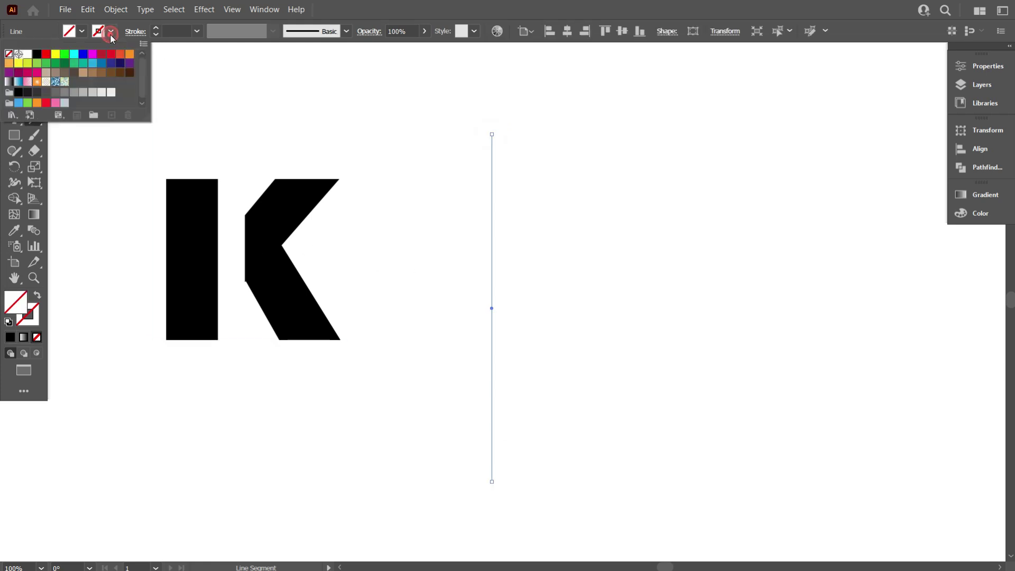
click(37, 54)
click(79, 148)
key(v)
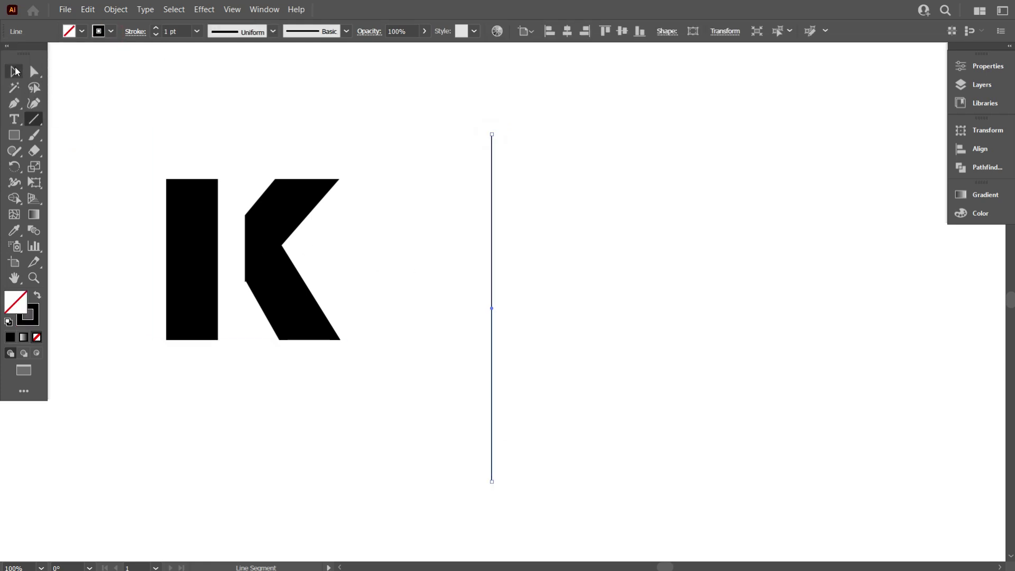
click(95, 78)
Copy the vertical line a short distance to its right and repeat the copy seven times for nine evenly spaced lines
drag(463, 262, 518, 273)
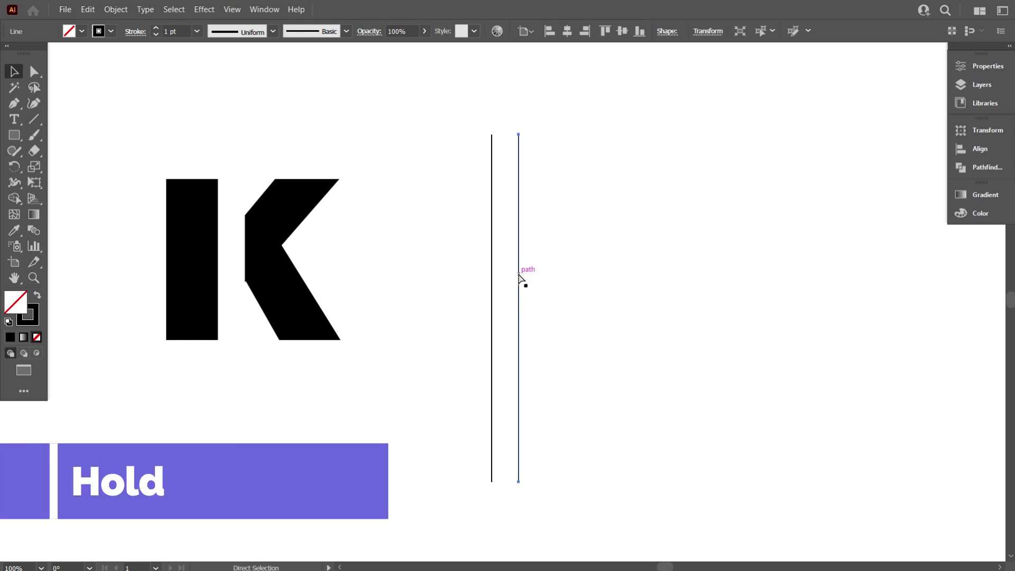
key(ctrl+d)
key(ctrl+d)
key(ctrl+d)
key(ctrl+d)
key(ctrl+d)
key(ctrl+d)
key(ctrl+d)
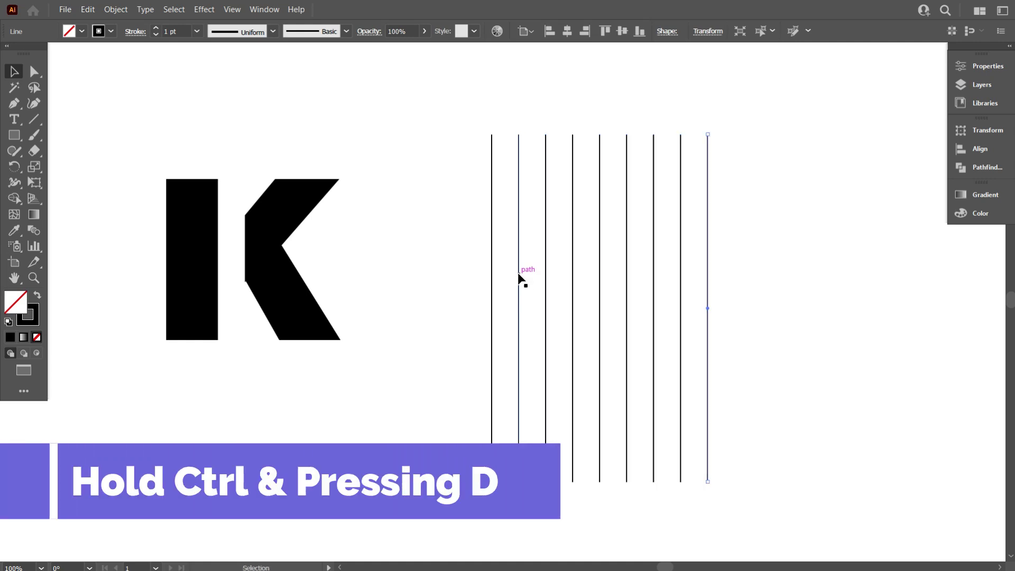
Copy all nine vertical lines, paste them in place and rotate the copy 90° to form a square grid
click(463, 153)
drag(458, 105, 791, 253)
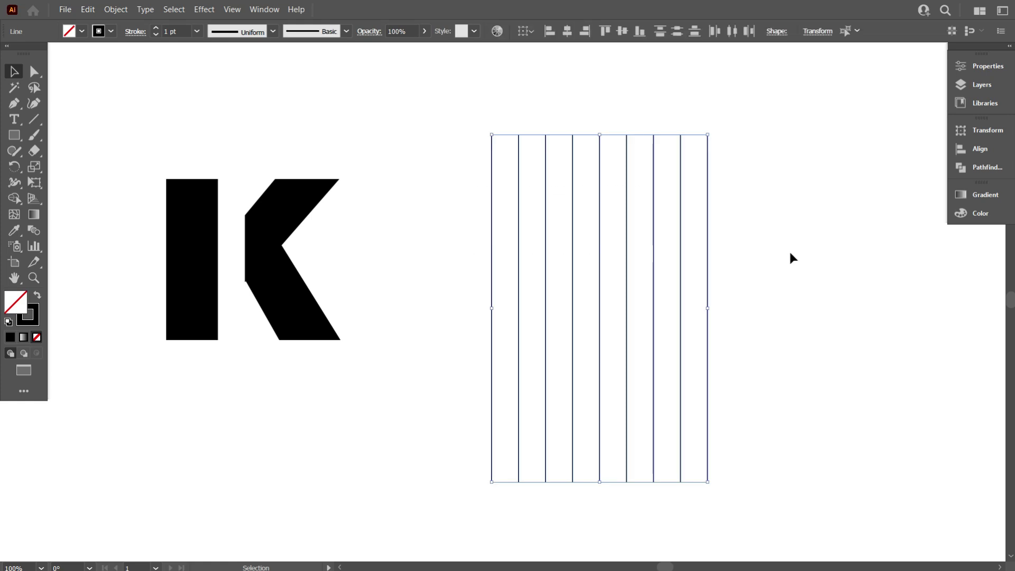
click(87, 9)
click(109, 70)
click(87, 10)
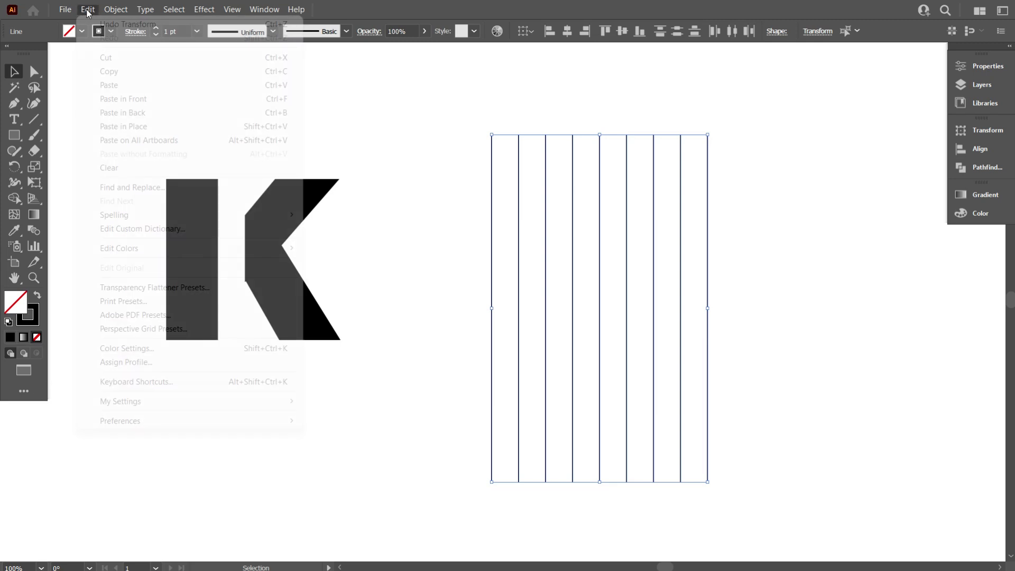
click(144, 124)
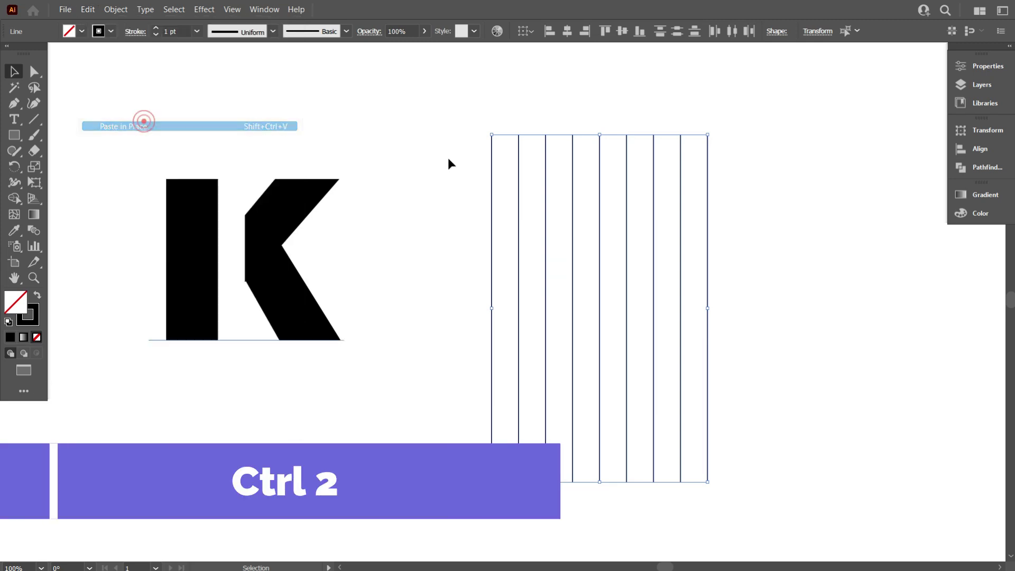
drag(713, 130, 819, 333)
click(824, 317)
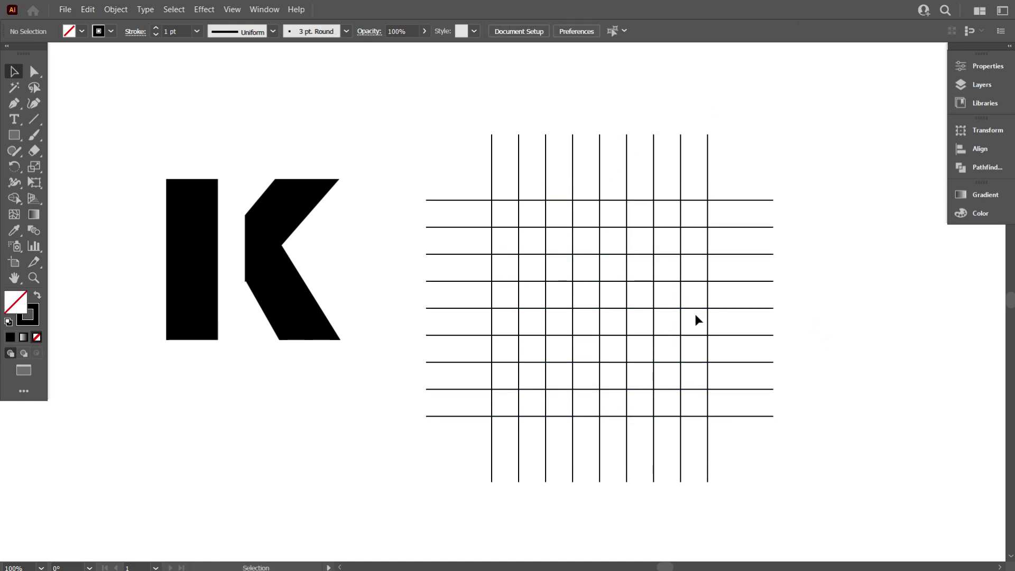
Copy the nine horizontal lines, paste them in place and rotate the copy 45° into rising diagonals
drag(739, 178, 795, 513)
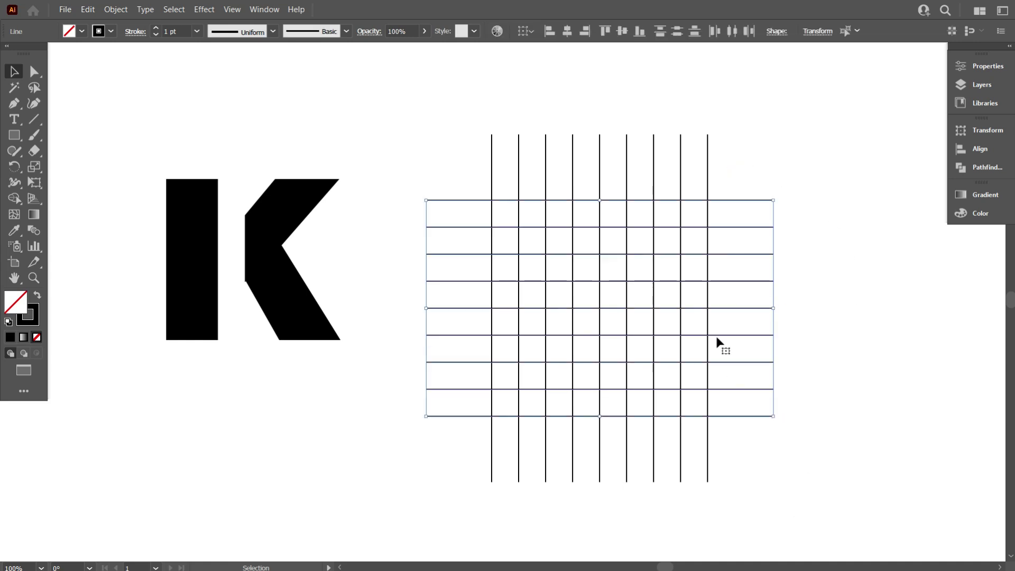
click(87, 9)
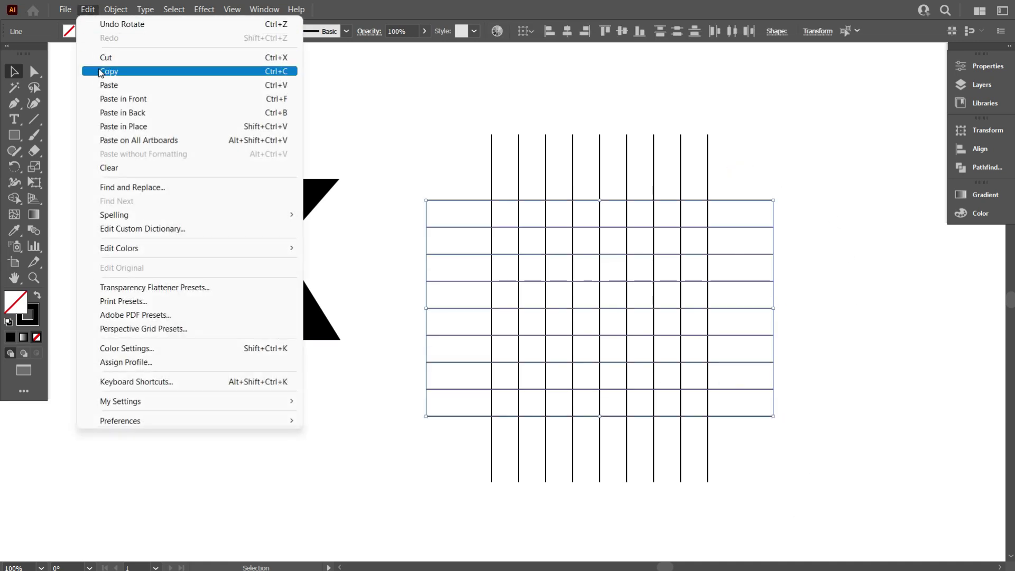
click(102, 72)
click(88, 9)
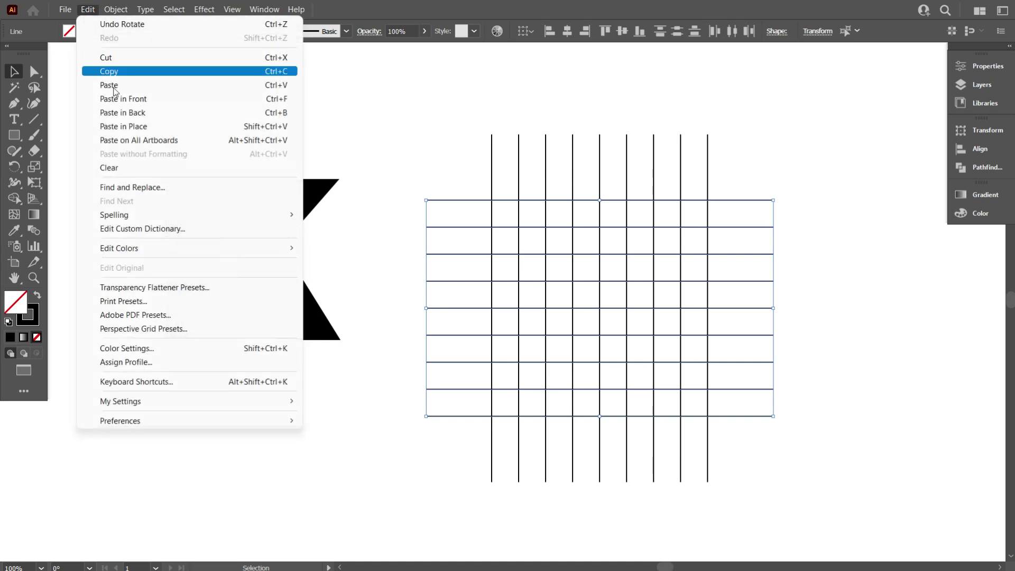
click(124, 127)
drag(776, 418, 820, 320)
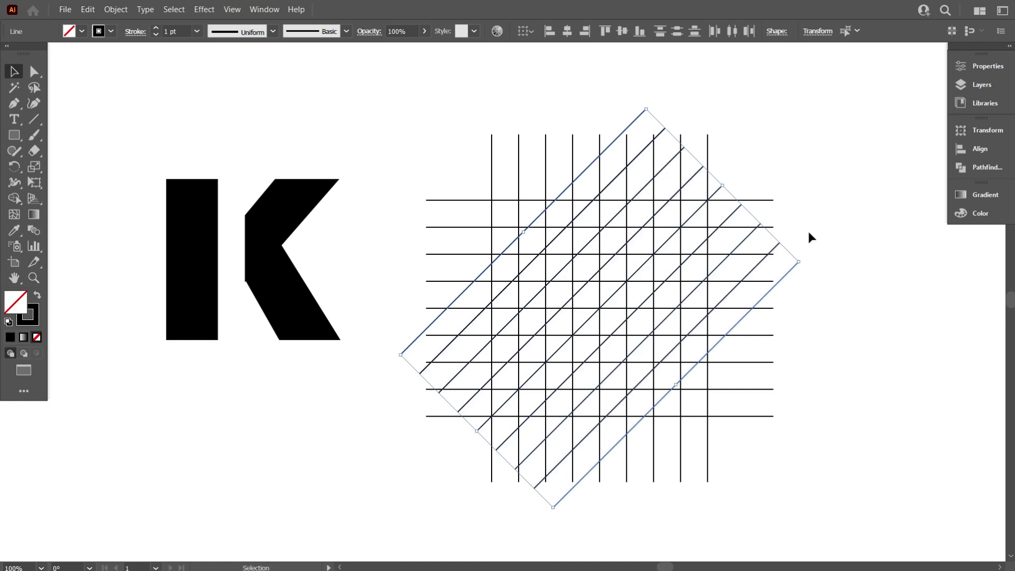
Create a reflected copy of the diagonal lines across the vertical axis and deselect
right_click(788, 283)
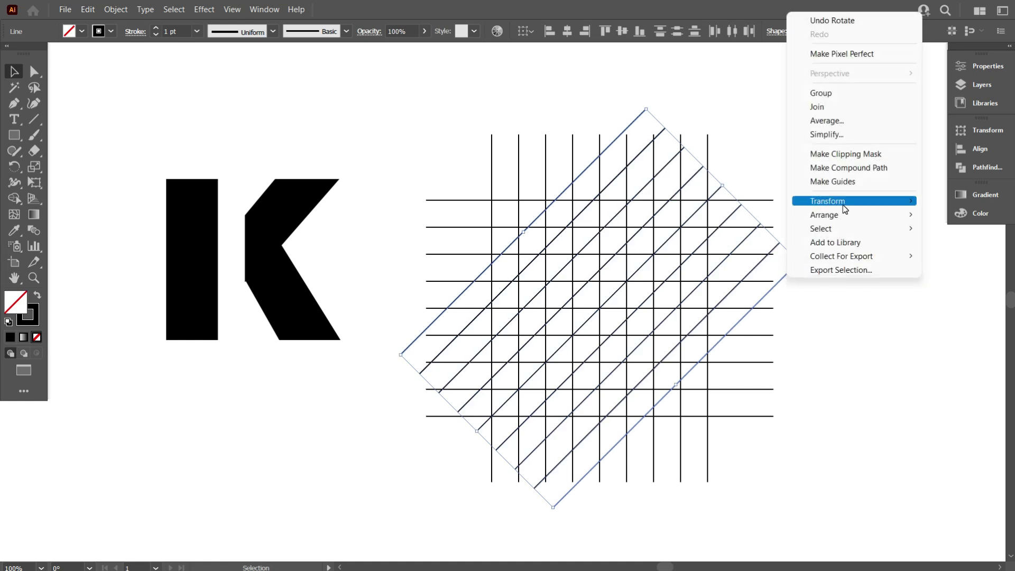
mouse_move(843, 205)
click(697, 249)
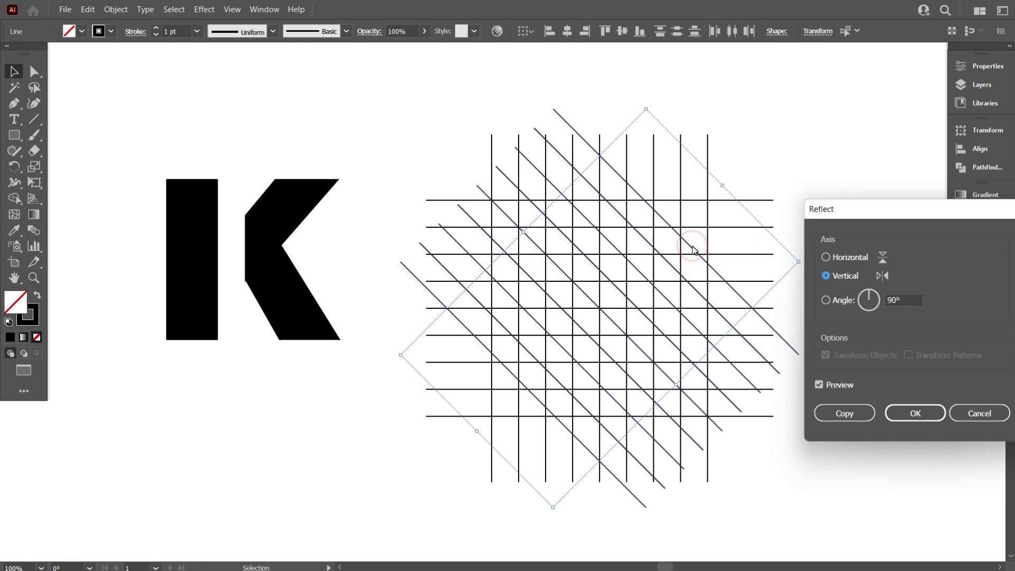
click(846, 413)
click(874, 389)
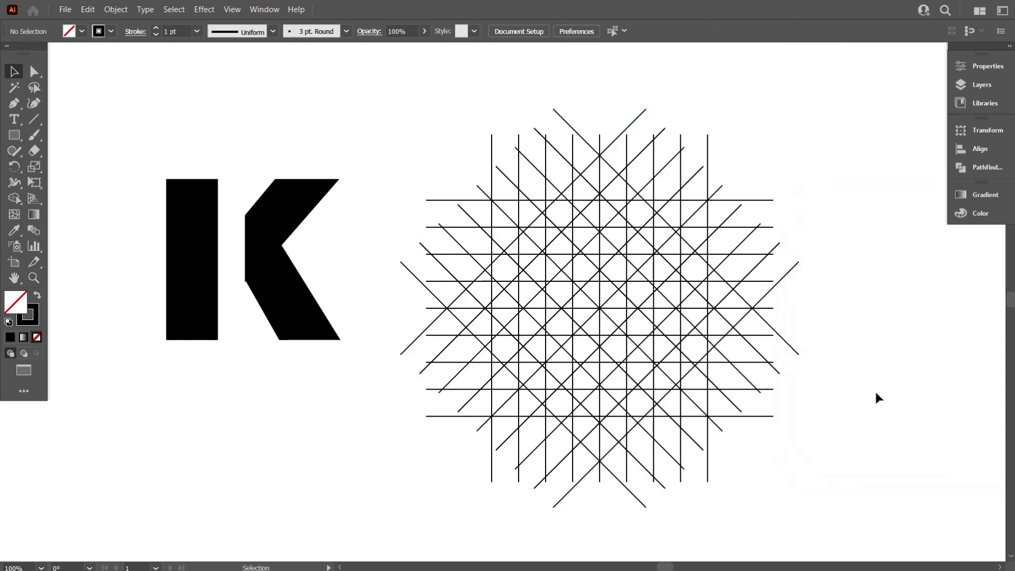
Select the whole line grid and prepare the Shape Builder tool with a black fill and no stroke
scroll(648, 327, down, 1)
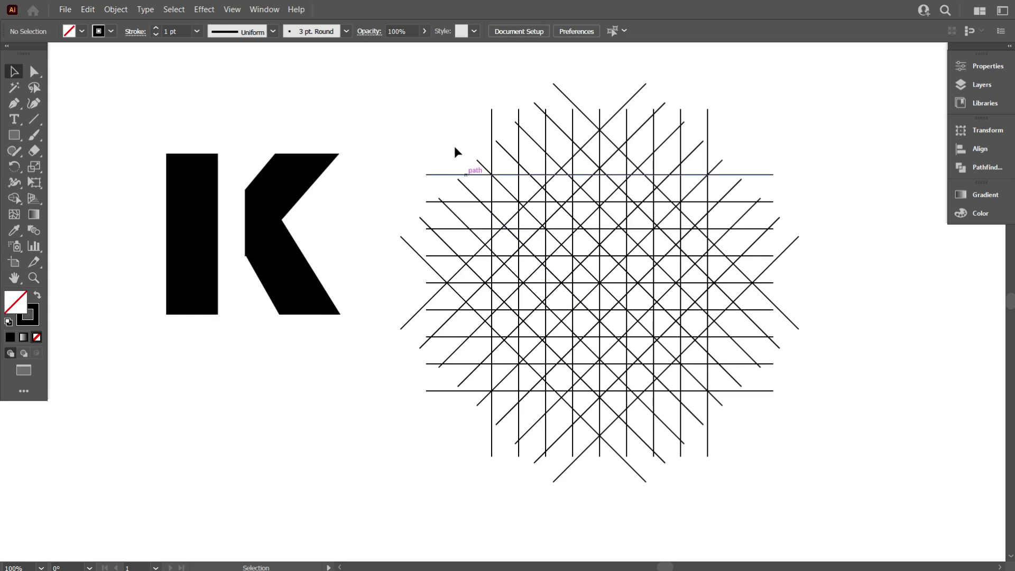
drag(417, 113, 829, 448)
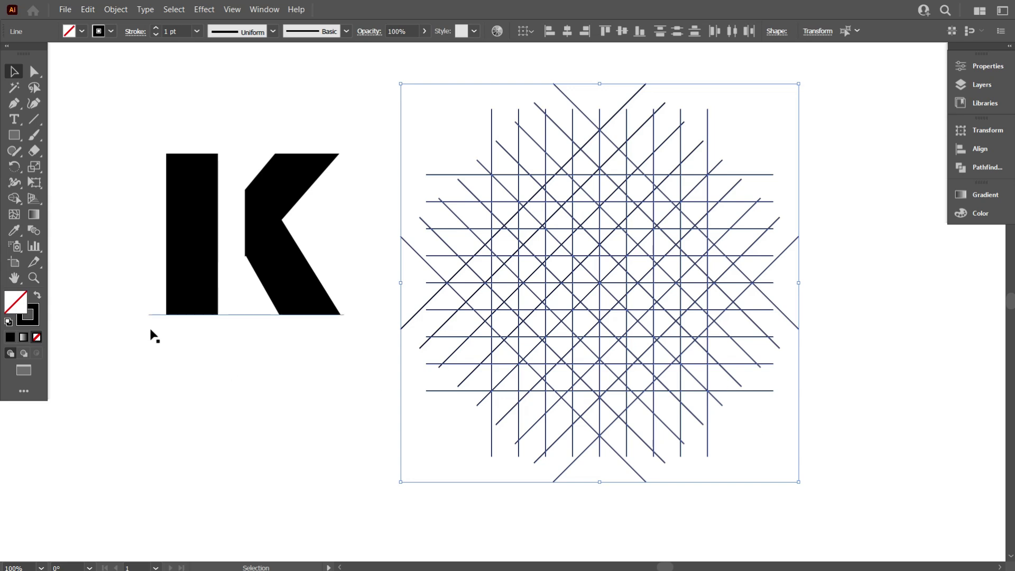
click(14, 199)
click(37, 296)
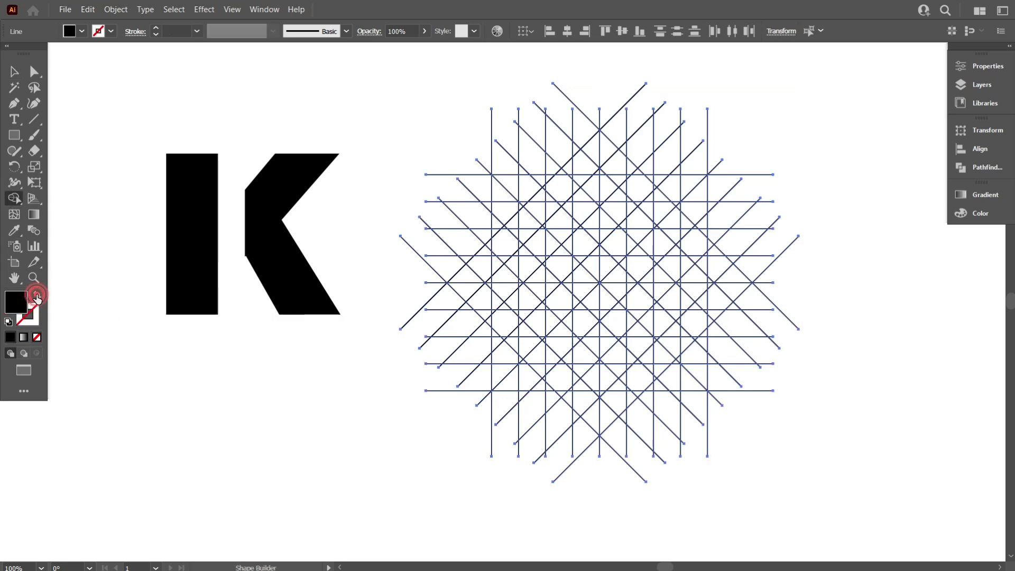
Try to merge grid cells near the centre into the K's lower and upper diagonal arms with the Shape Builder
scroll(606, 261, up, 2)
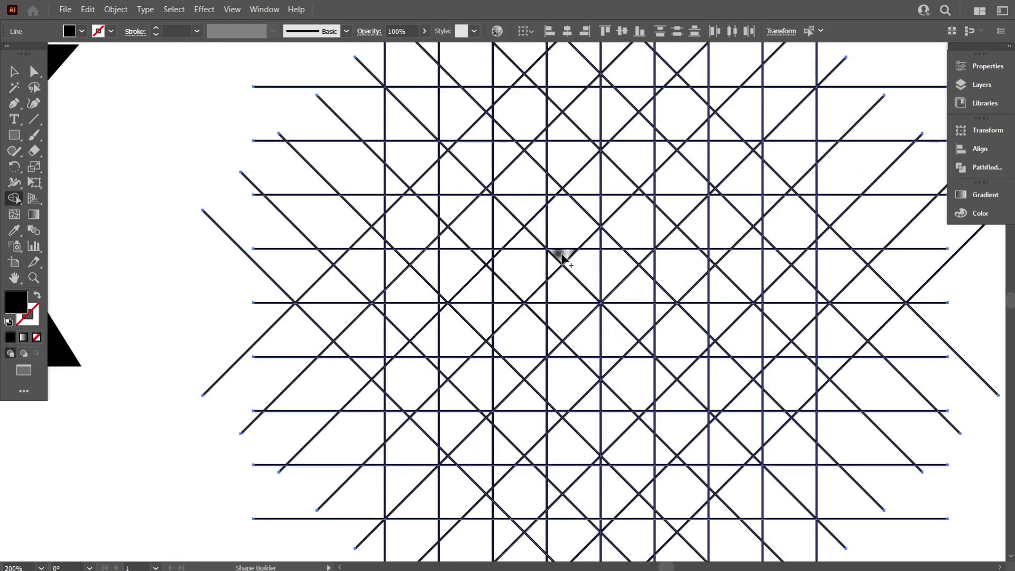
scroll(539, 285, down, 1)
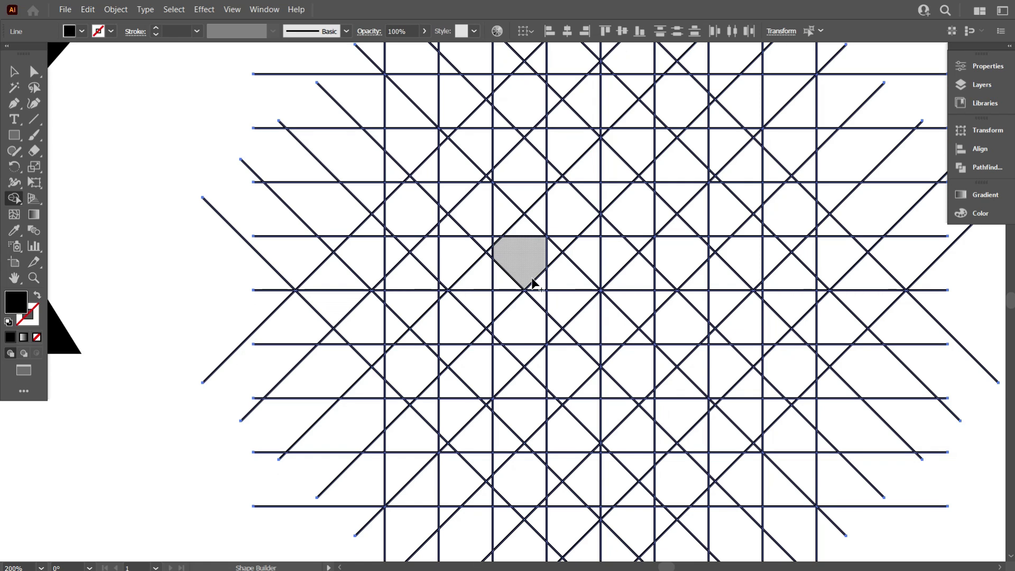
scroll(533, 283, down, 1)
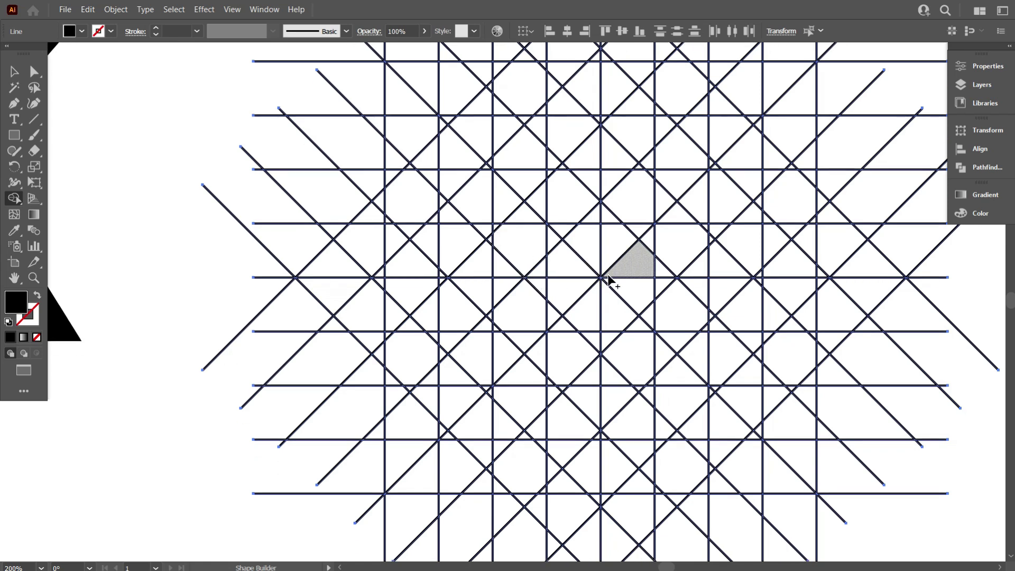
scroll(615, 278, down, 1)
mouse_move(623, 272)
mouse_down()
mouse_move(671, 301)
mouse_move(697, 337)
mouse_up()
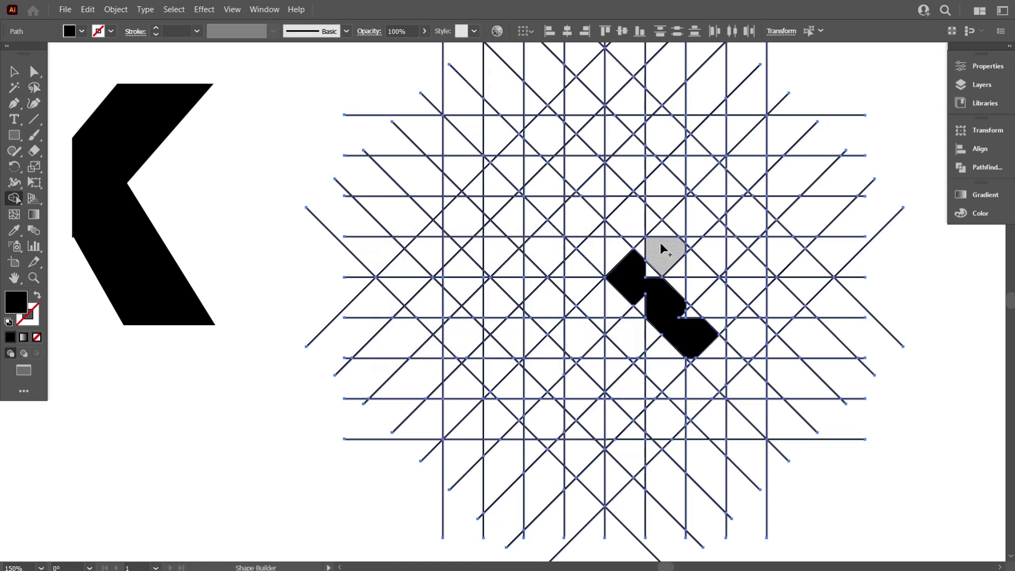
drag(635, 269, 720, 203)
drag(645, 275, 659, 312)
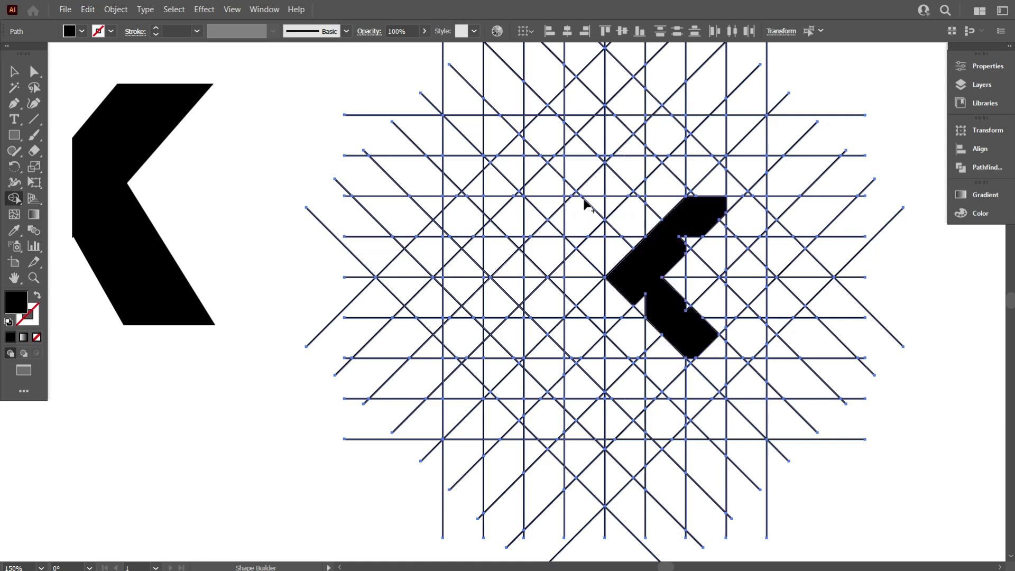
Try to merge cells into the K's vertical stem, extend the lower arm's tip and join the arms to the stem
drag(582, 199, 585, 343)
scroll(608, 333, down, 1)
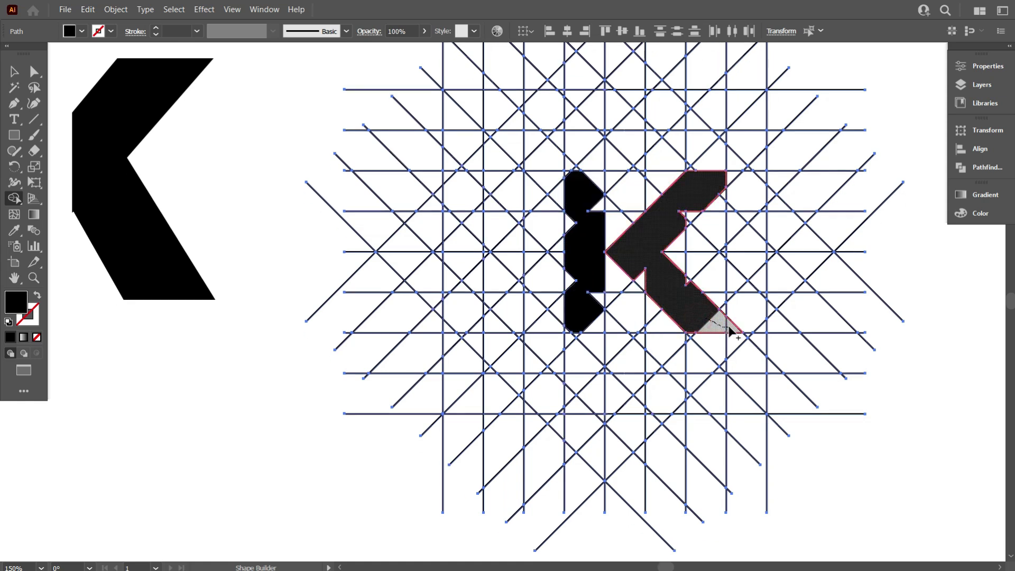
drag(729, 332, 731, 333)
drag(627, 257, 612, 279)
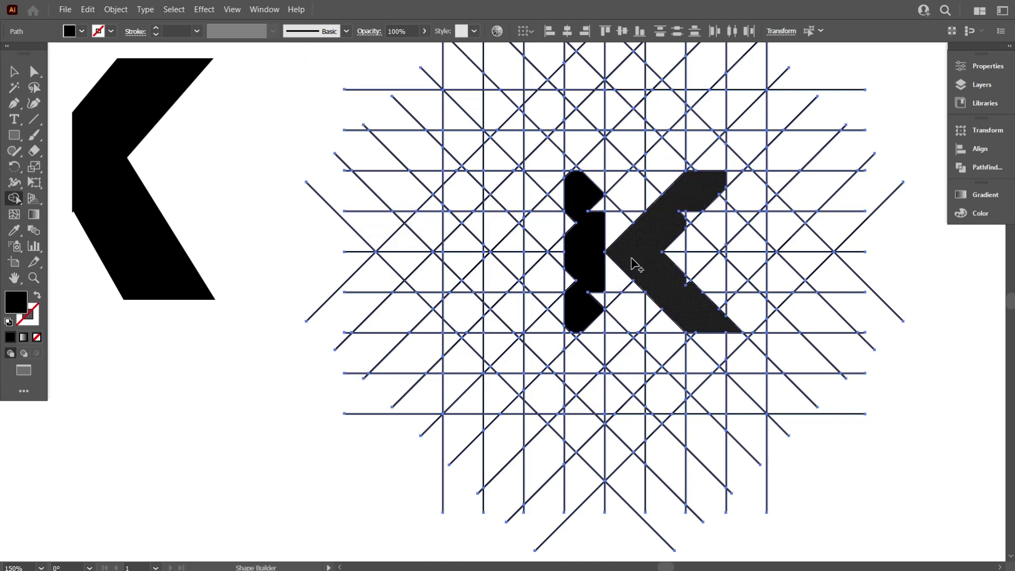
drag(633, 257, 630, 264)
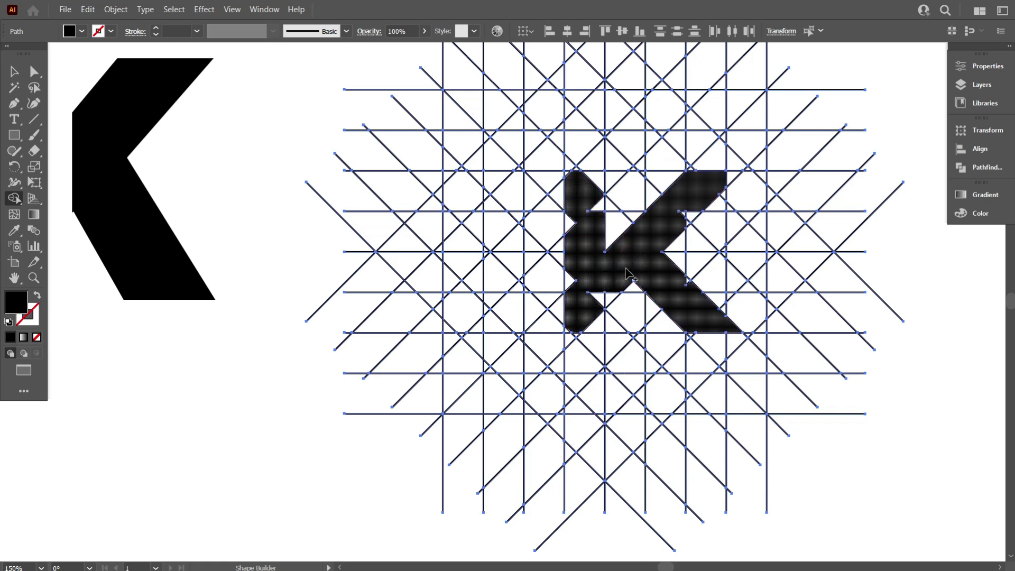
scroll(625, 270, down, 1)
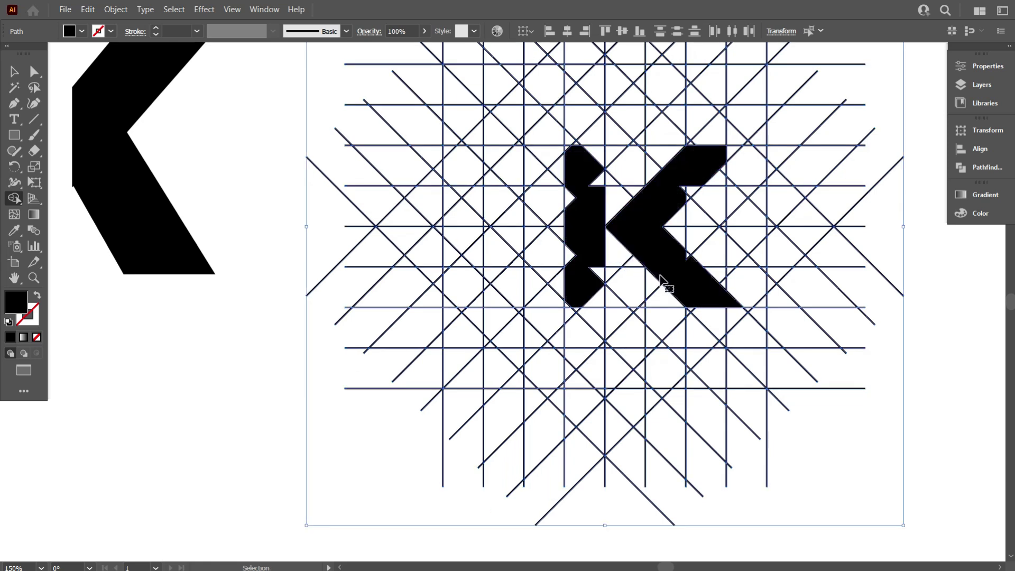
Undo all the Shape Builder merges made on the line grid
key(ctrl+z)
key(ctrl+z)
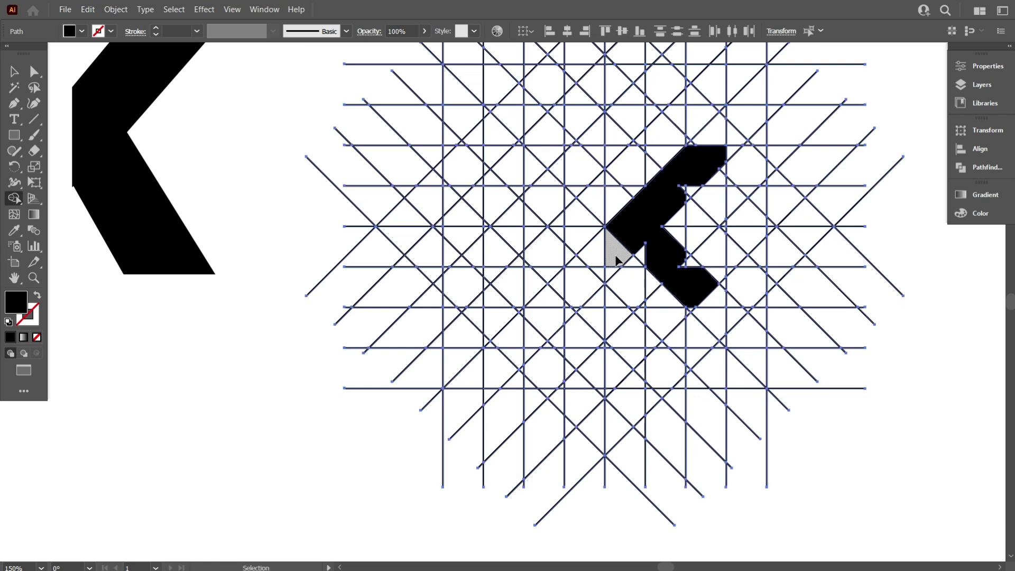
key(ctrl+z)
scroll(648, 270, up, 2)
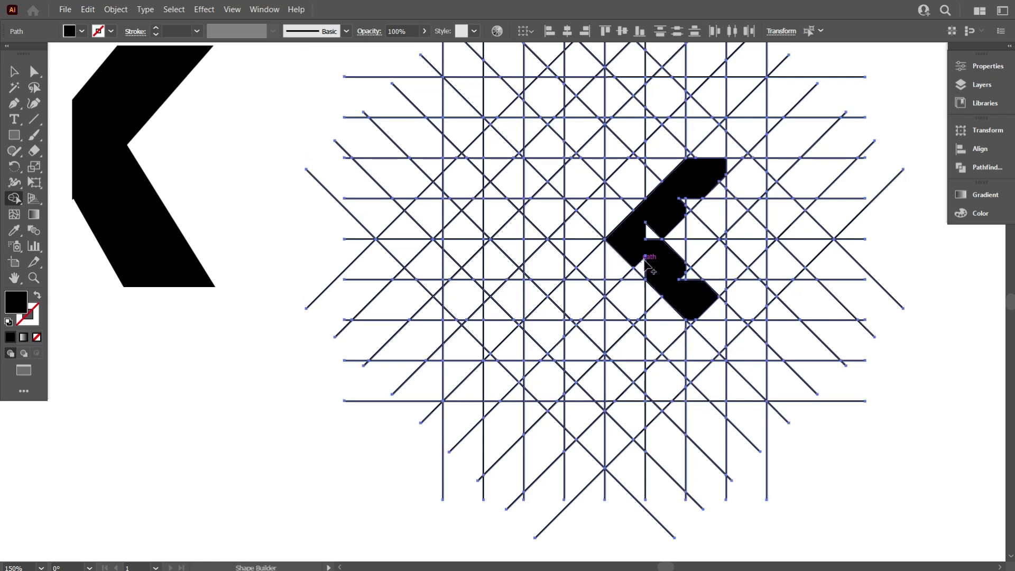
key(ctrl+z)
key(ctrl+z)
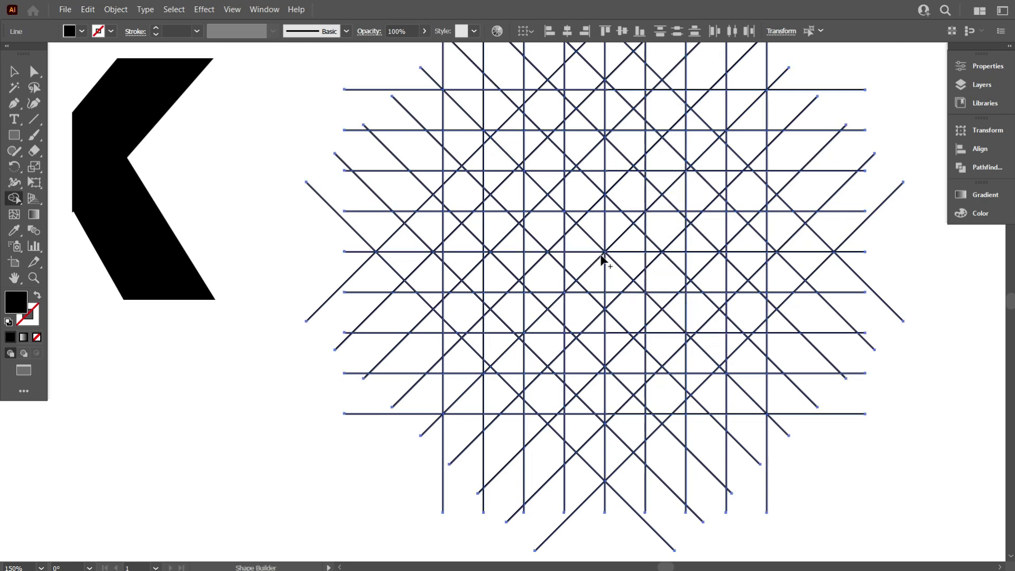
Merge grid cells around the centre with the Shape Builder to form the K's diagonal arms and vertical stem
mouse_move(635, 261)
mouse_down()
mouse_move(615, 224)
mouse_move(692, 306)
mouse_up()
mouse_move(624, 234)
mouse_down()
mouse_move(626, 205)
mouse_move(664, 153)
mouse_up()
mouse_move(618, 204)
mouse_down()
mouse_move(583, 262)
mouse_move(585, 318)
mouse_up()
drag(587, 210, 582, 148)
scroll(671, 169, up, 1)
drag(668, 177, 716, 150)
scroll(707, 227, down, 3)
scroll(704, 297, up, 3)
Merge the grid cells of the K's lower arm, vertical stem and upper arm into one letter shape with the Shape Builder
mouse_move(673, 265)
mouse_down()
mouse_move(776, 313)
mouse_move(638, 207)
mouse_move(563, 175)
mouse_up()
scroll(667, 283, up, 2)
scroll(613, 219, up, 4)
scroll(558, 232, down, 1)
scroll(555, 244, up, 2)
drag(535, 241, 544, 280)
scroll(502, 316, down, 1)
scroll(499, 317, down, 2)
scroll(465, 312, up, 2)
mouse_move(478, 269)
mouse_down()
mouse_move(484, 341)
mouse_move(425, 369)
mouse_move(447, 276)
mouse_move(442, 176)
mouse_move(443, 185)
mouse_up()
scroll(444, 355, up, 2)
scroll(454, 345, down, 1)
drag(455, 220, 477, 230)
scroll(516, 225, up, 1)
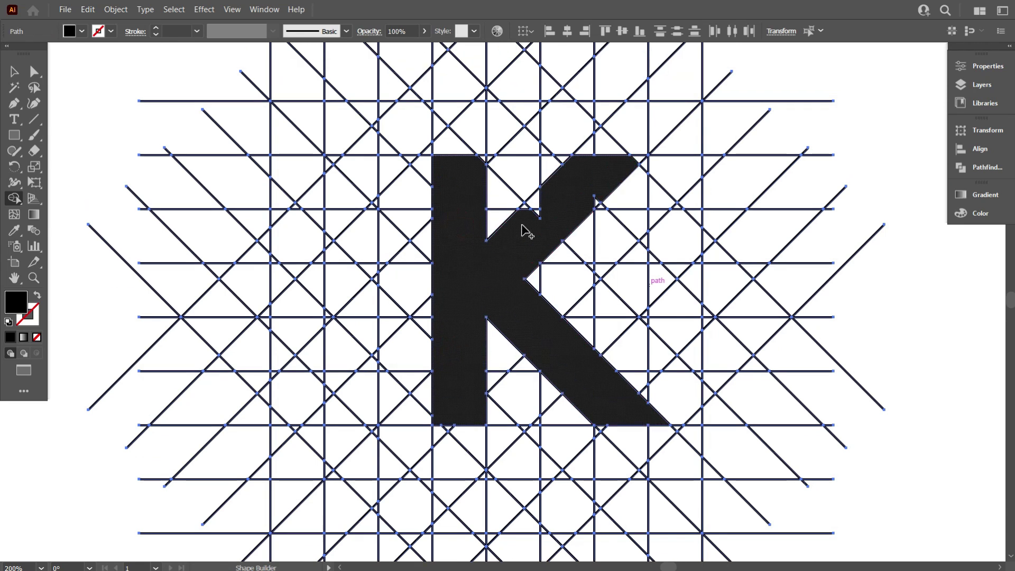
Merge the leftover corner and edge cells of the upper diagonal arm into the K with the Shape Builder
scroll(566, 196, up, 2)
scroll(625, 158, up, 1)
drag(683, 152, 718, 145)
drag(627, 183, 484, 250)
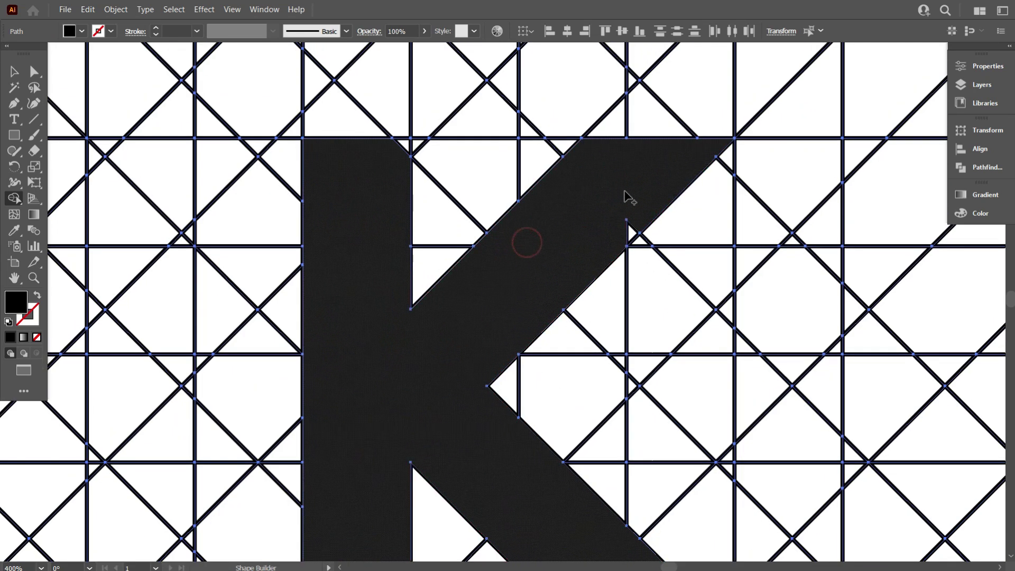
scroll(624, 233, up, 2)
scroll(428, 257, down, 3)
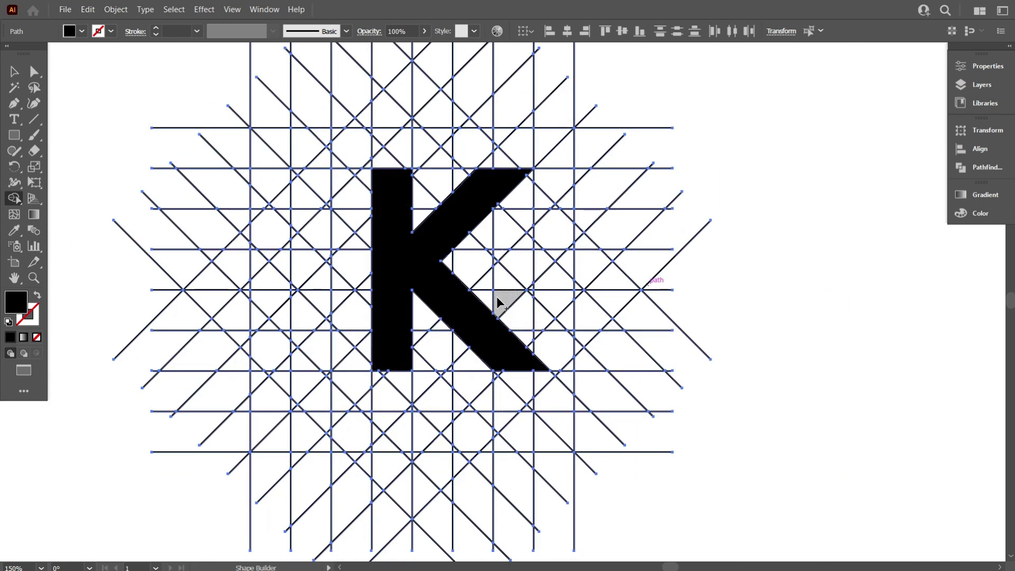
Move the merged K out of the line grid to the empty area on its far side from the reference K
scroll(536, 354, down, 2)
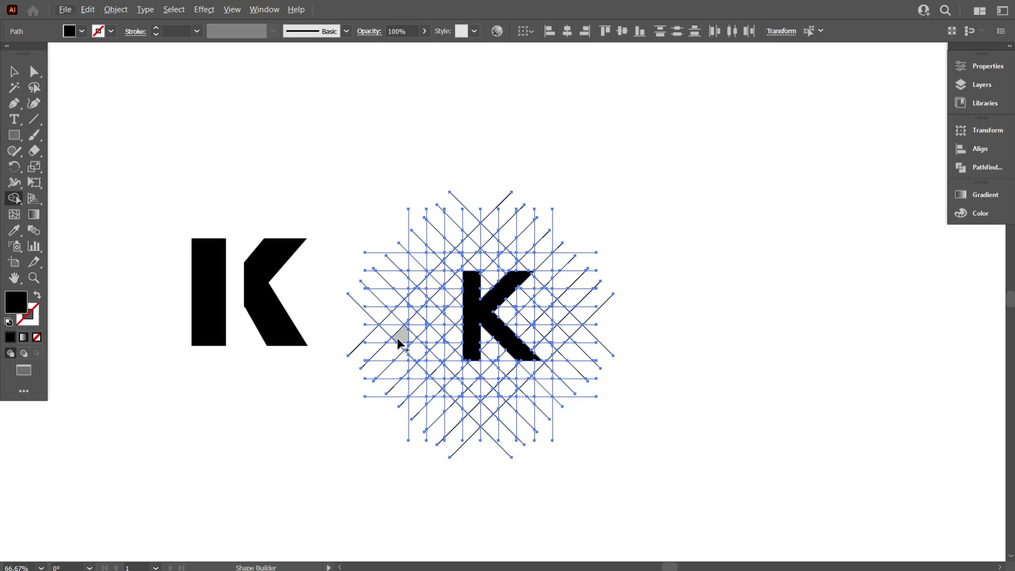
scroll(439, 339, up, 1)
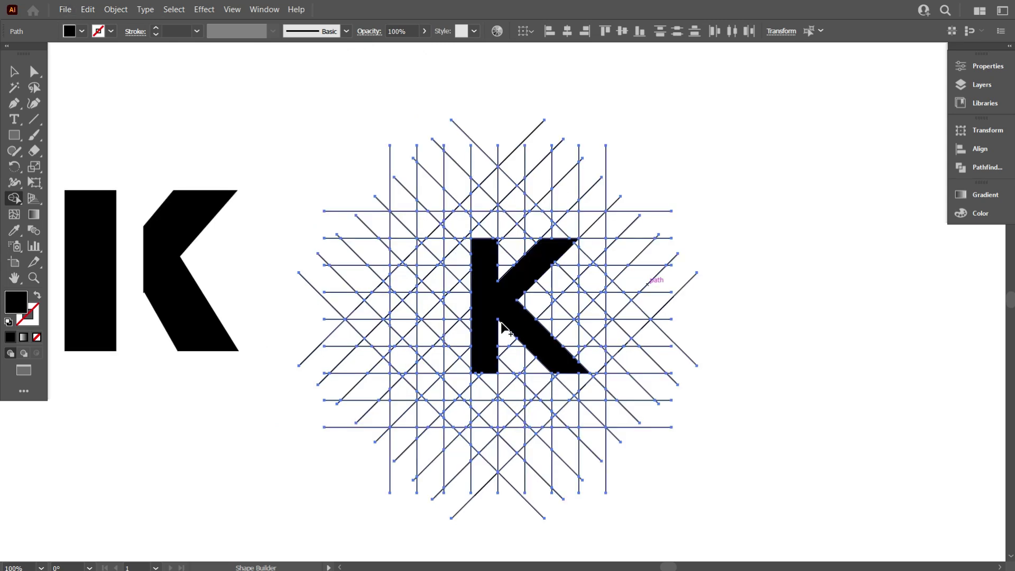
scroll(495, 320, up, 1)
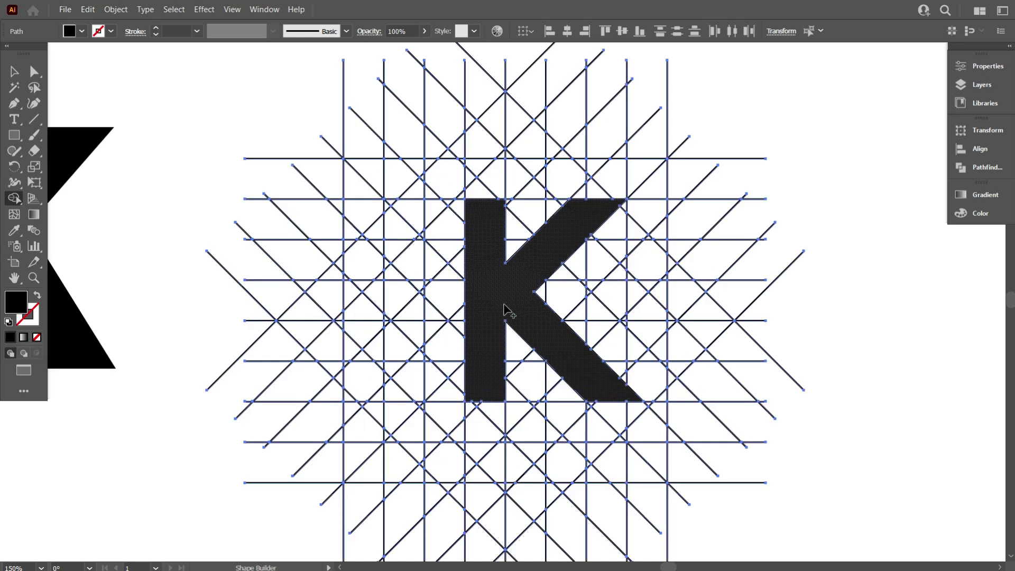
click(549, 333)
click(15, 72)
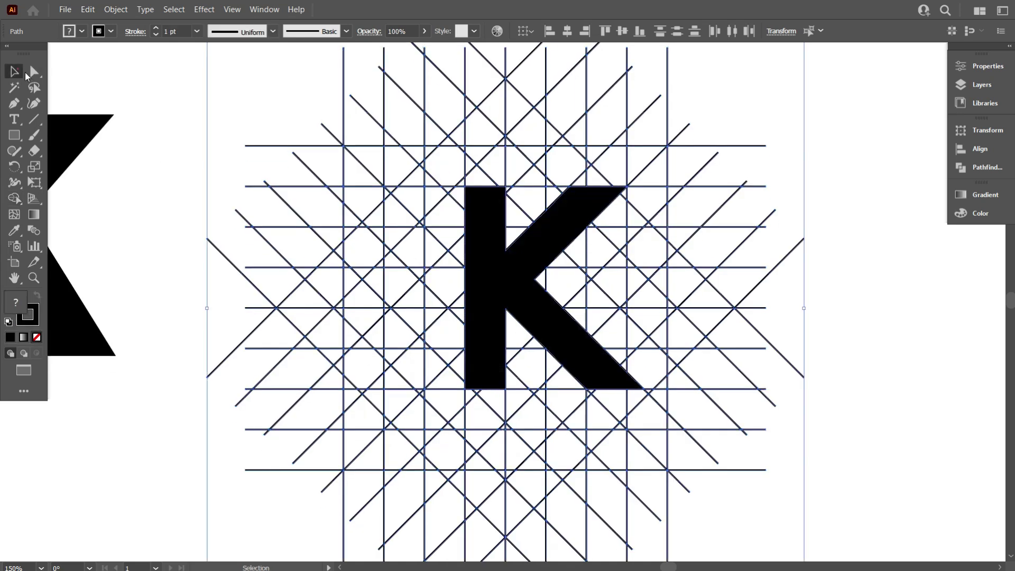
click(140, 86)
scroll(370, 173, down, 2)
drag(421, 230, 671, 288)
click(592, 355)
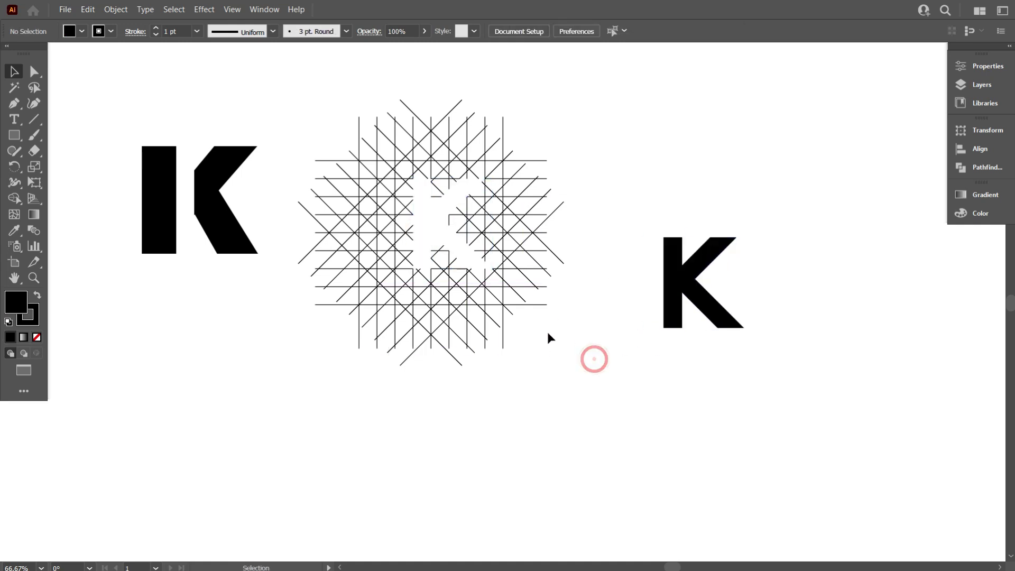
Delete the leftover line grid and move the K back into the empty space beside the reference K
drag(332, 118, 556, 360)
key(Delete)
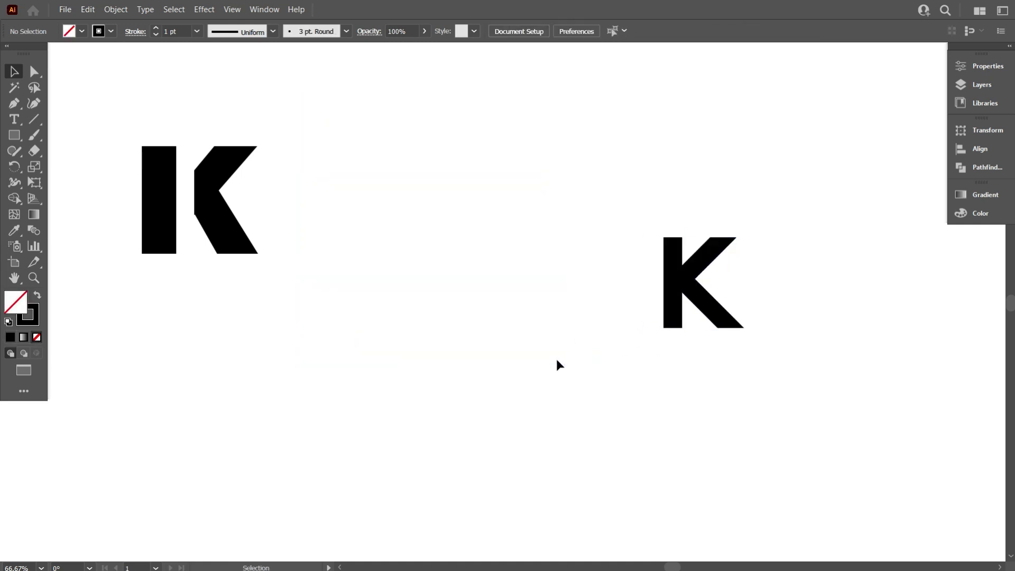
click(694, 301)
drag(694, 301, 475, 311)
Thicken the K by raising its stroke weight to 15 pt
scroll(474, 317, up, 1)
alt+scroll(475, 317, up, 1)
scroll(518, 337, down, 1)
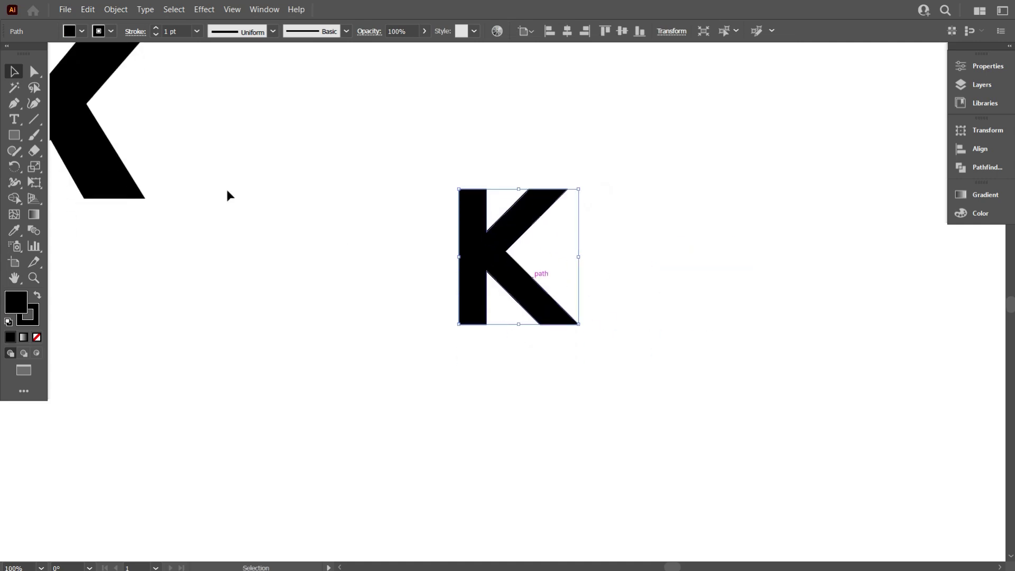
scroll(180, 34, up, 12)
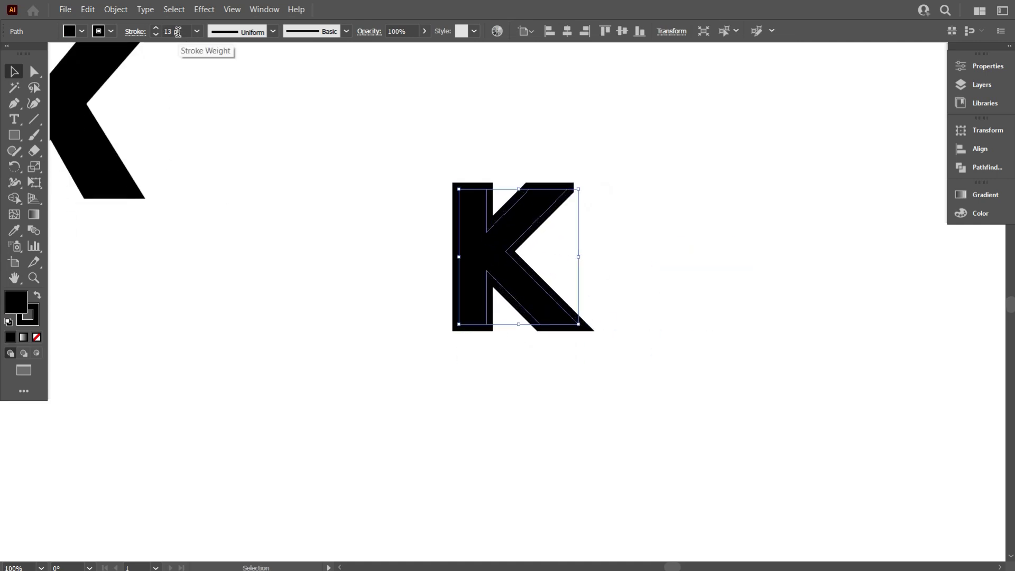
click(341, 315)
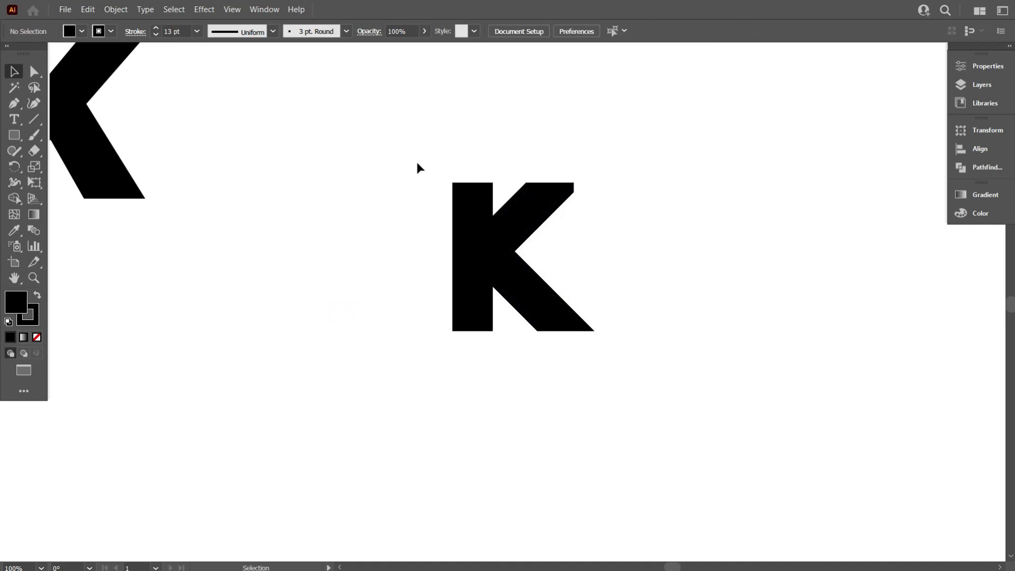
drag(410, 120, 647, 395)
drag(406, 116, 611, 387)
scroll(188, 32, up, 2)
click(261, 152)
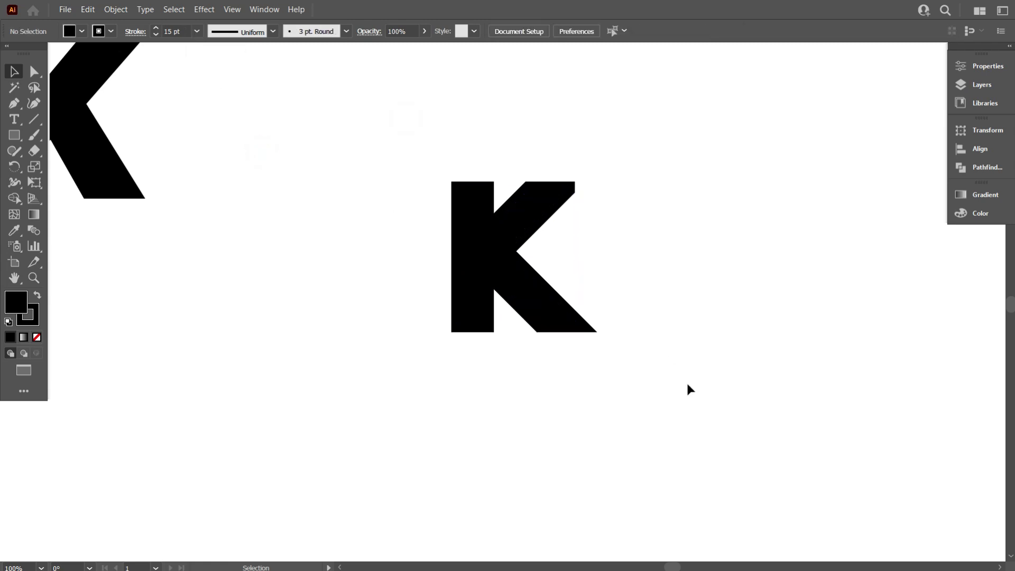
Expand the K's fill and stroke into editable filled shapes
drag(632, 415, 433, 153)
click(115, 9)
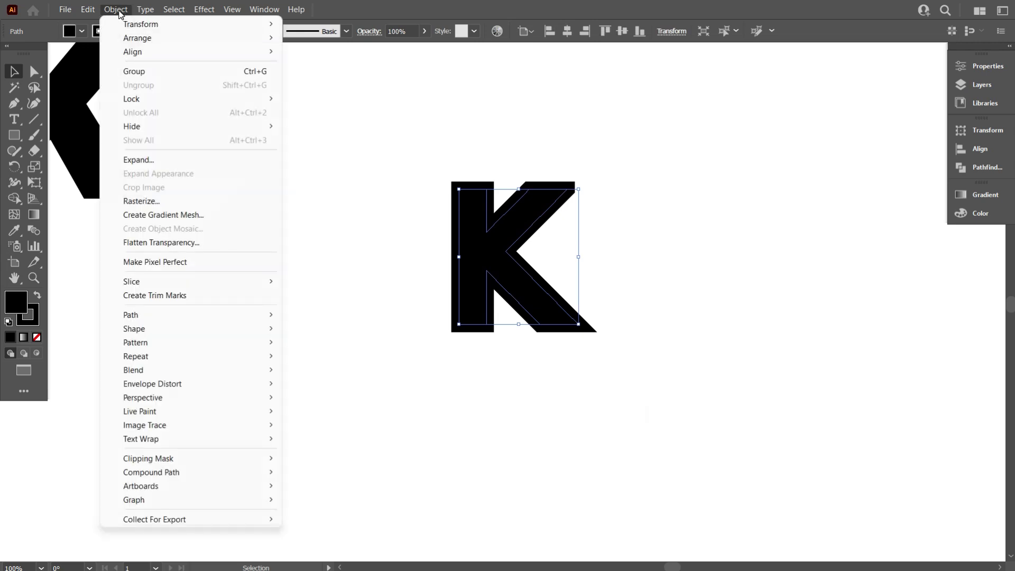
click(150, 157)
click(485, 352)
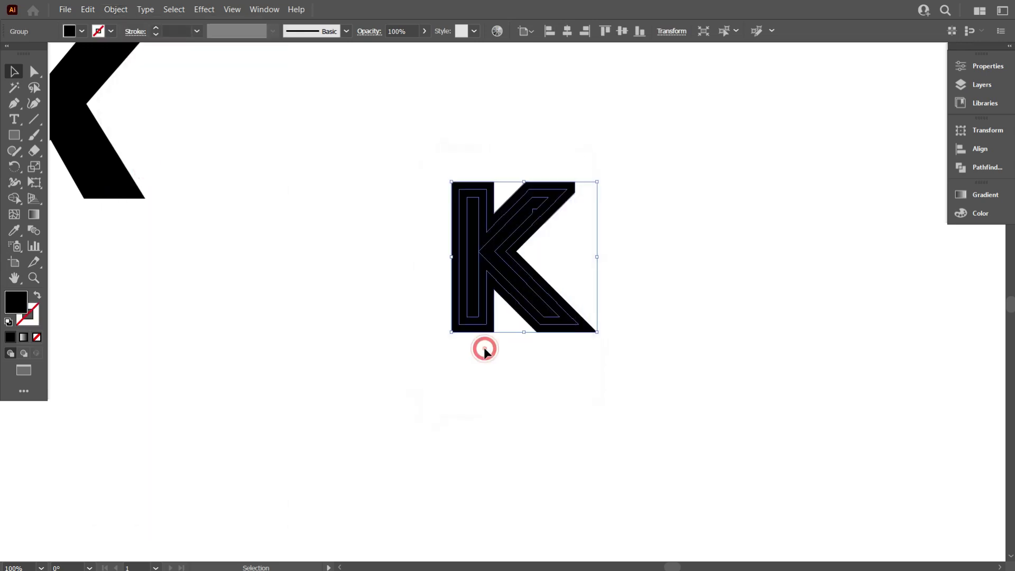
Unite the expanded pieces of the K into a single shape with the Pathfinder
click(979, 169)
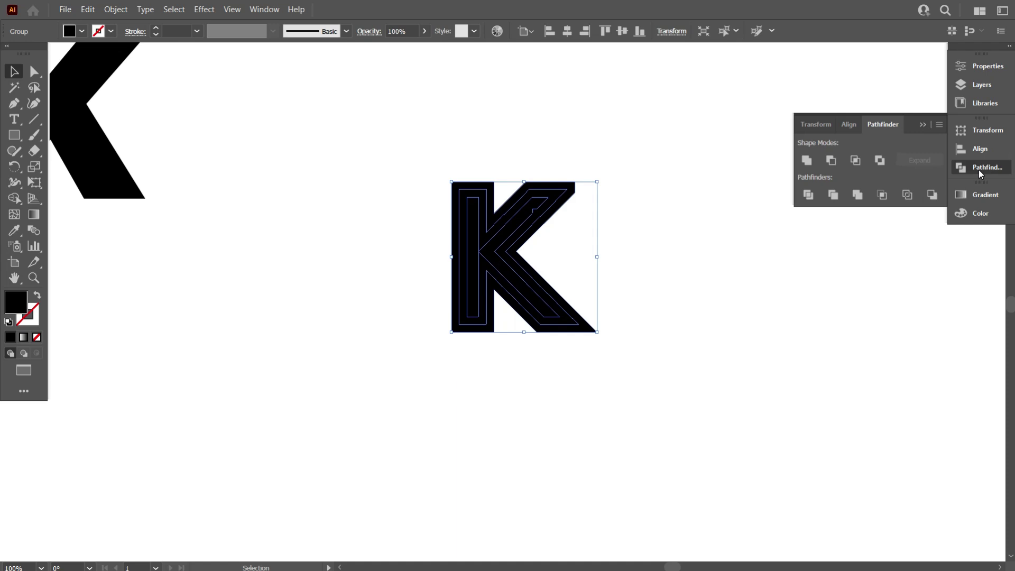
click(808, 161)
click(686, 301)
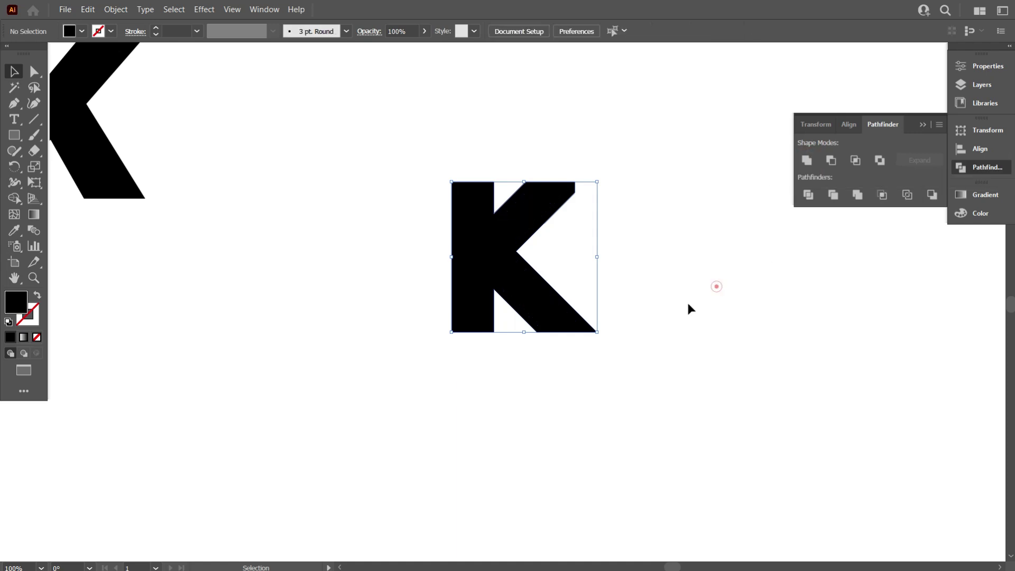
Display the K in Outline view and examine the cut-off tip of its upper arm
scroll(562, 338, up, 1)
scroll(633, 319, up, 1)
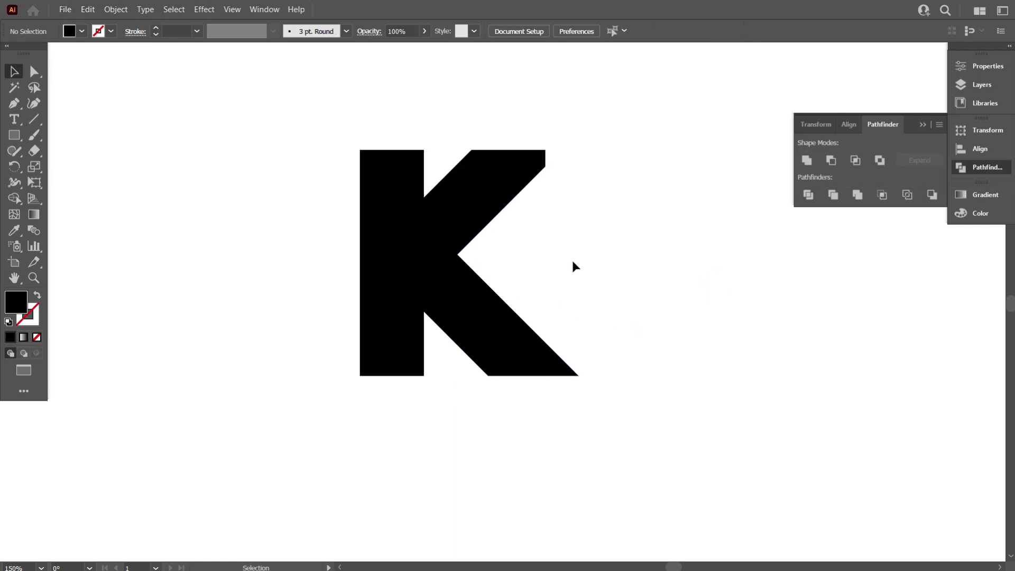
scroll(574, 231, up, 1)
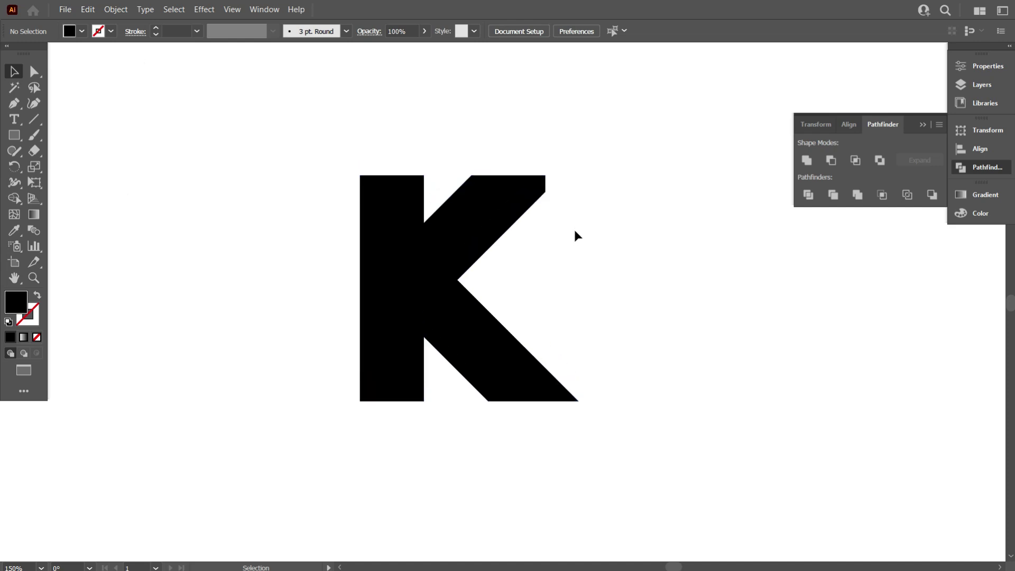
scroll(572, 266, up, 1)
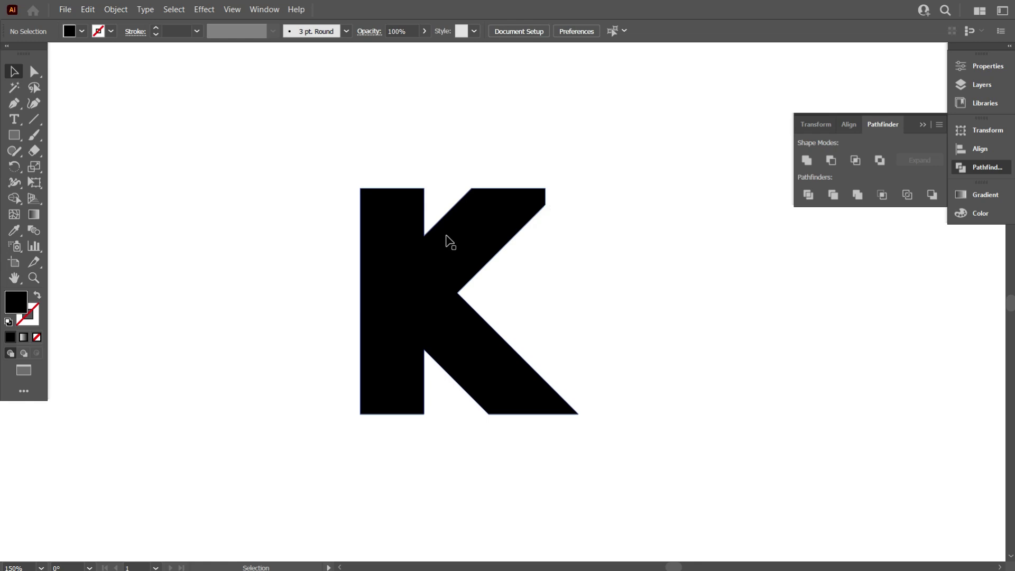
scroll(450, 242, down, 1)
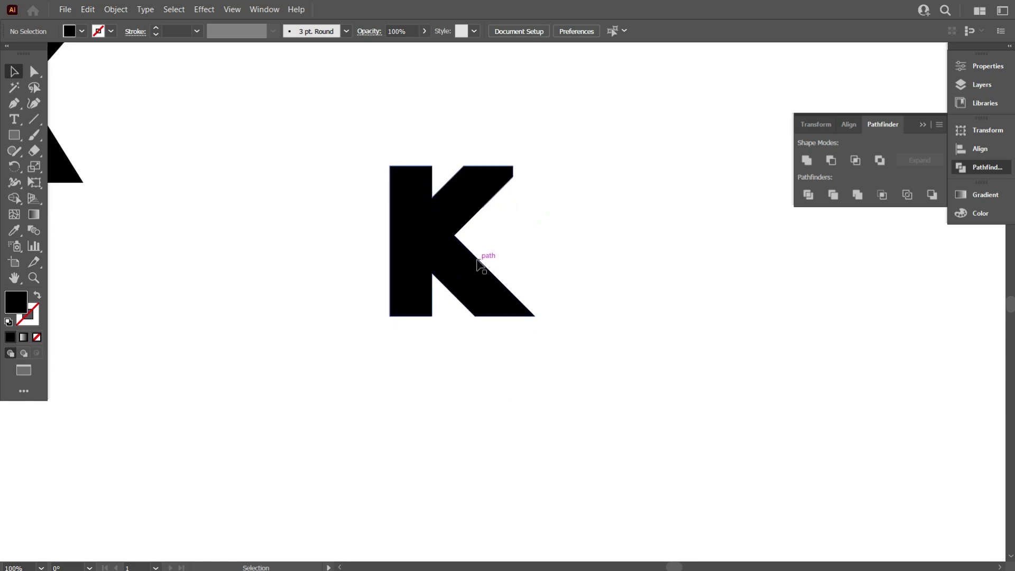
scroll(478, 264, up, 1)
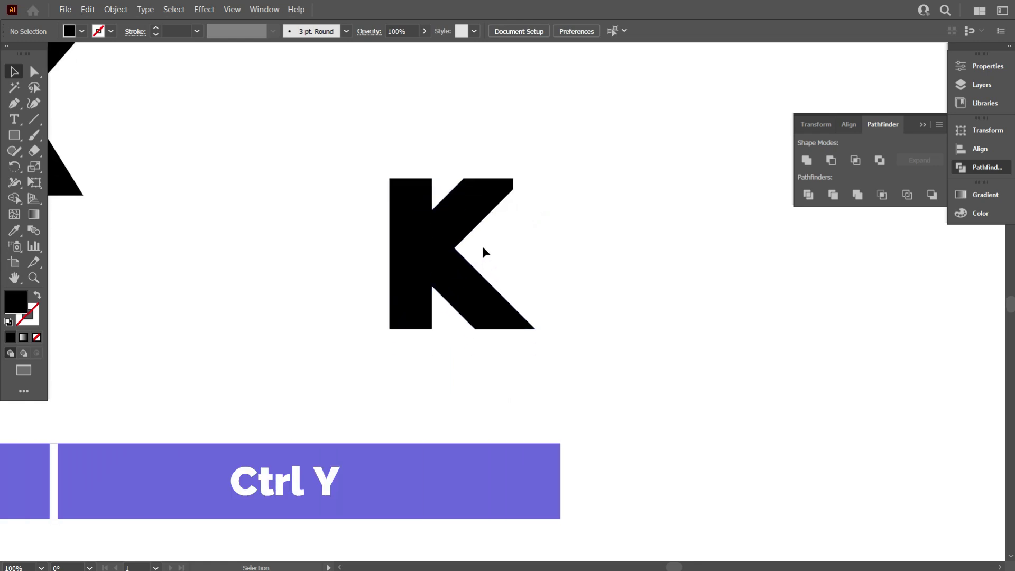
key(ctrl+y)
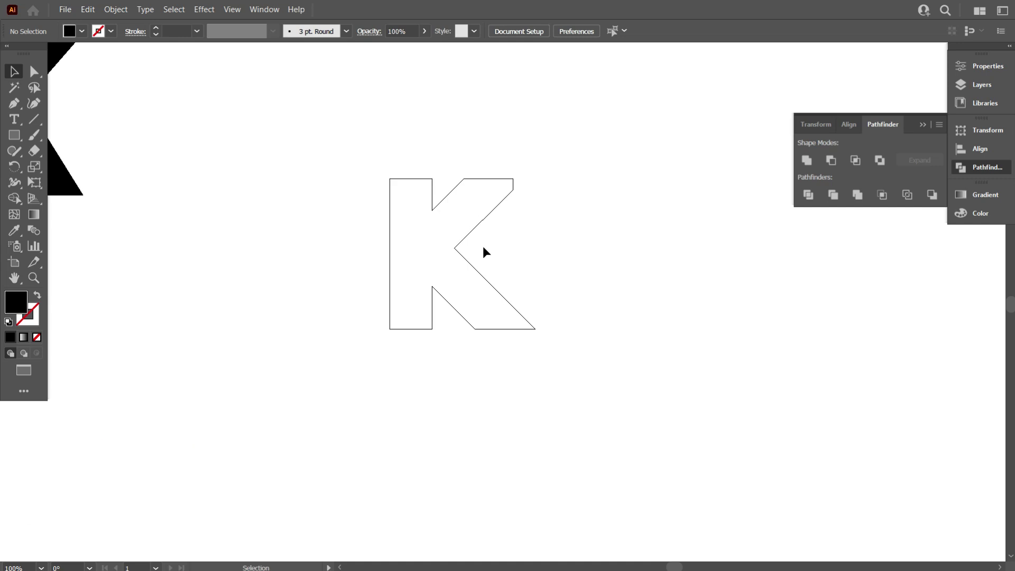
scroll(443, 233, up, 2)
scroll(455, 236, up, 2)
scroll(548, 208, up, 1)
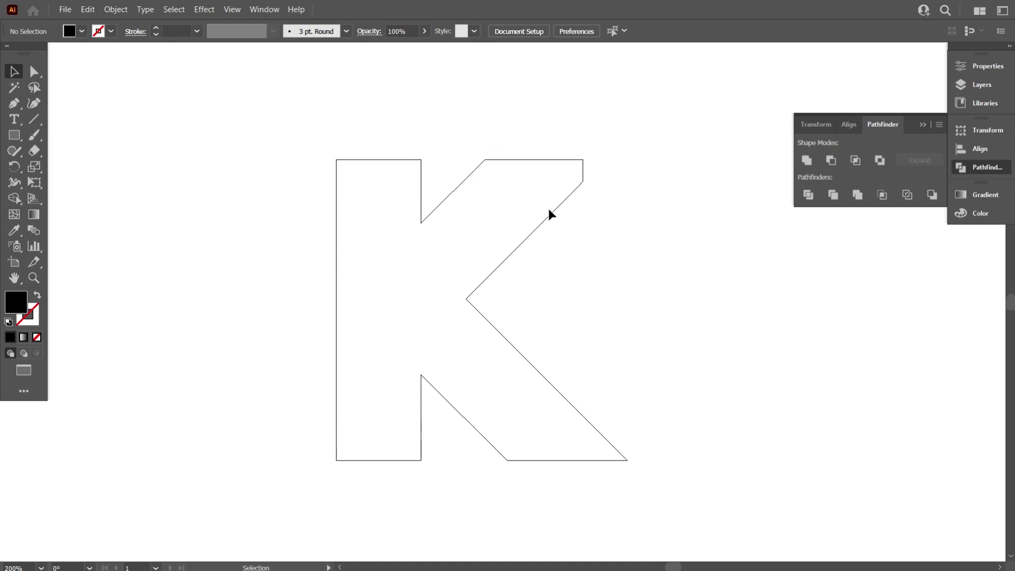
Draw a horizontal line along the upper arm's top edge, extending past its cut-off tip
click(34, 118)
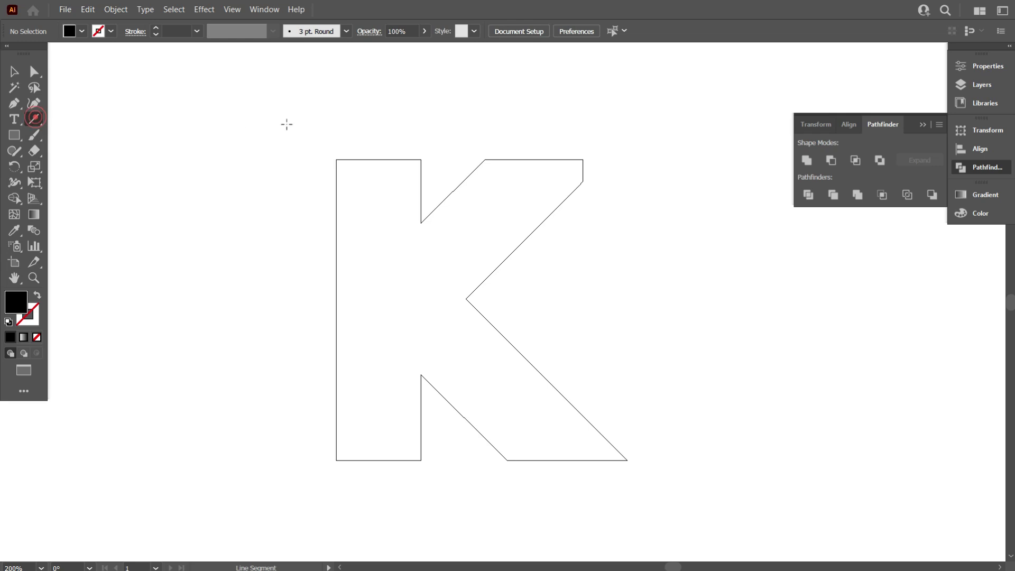
drag(451, 159, 713, 158)
click(14, 71)
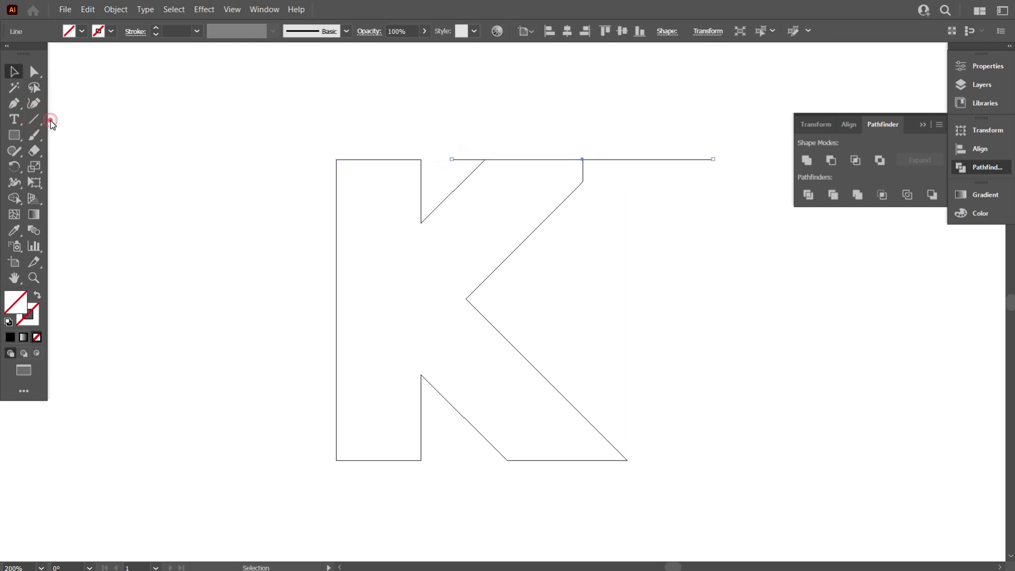
click(127, 111)
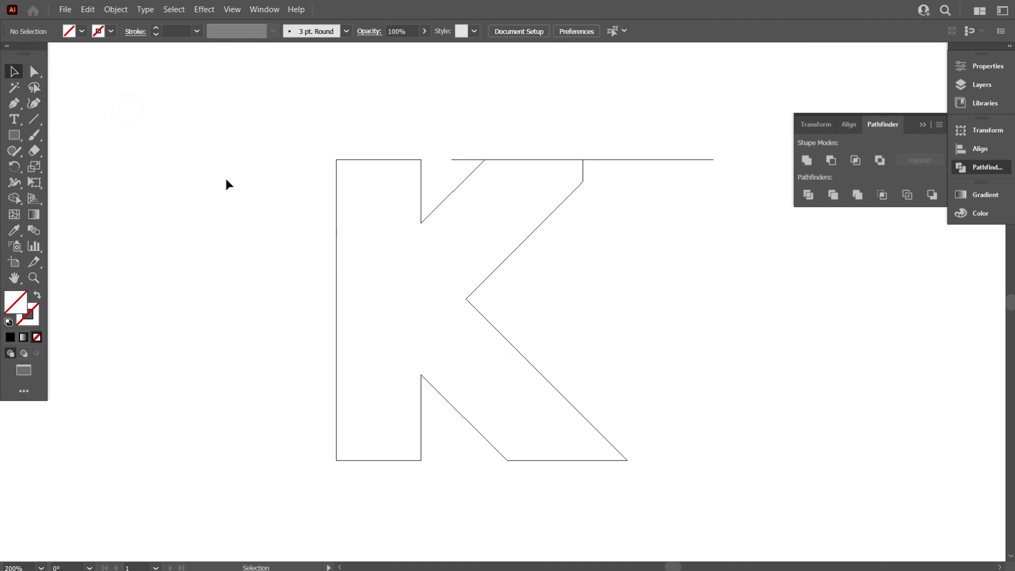
Draw a diagonal line and align it with the upper arm's outer edge so that it crosses the horizontal line
click(33, 119)
drag(362, 116, 299, 350)
click(14, 71)
drag(362, 112, 403, 152)
click(414, 249)
drag(392, 204, 594, 191)
scroll(520, 299, up, 3)
click(478, 307)
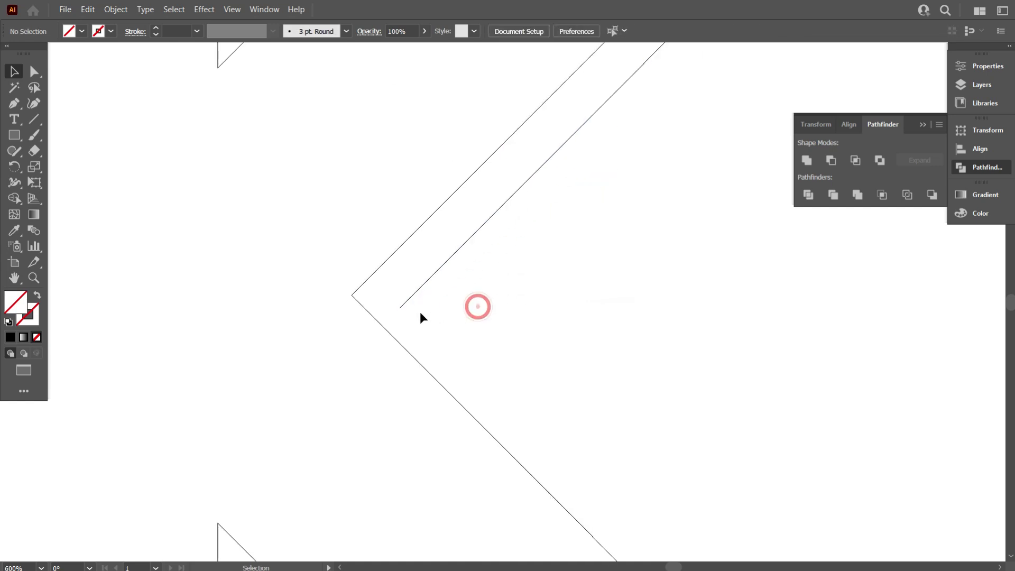
drag(399, 308, 339, 315)
scroll(370, 306, down, 4)
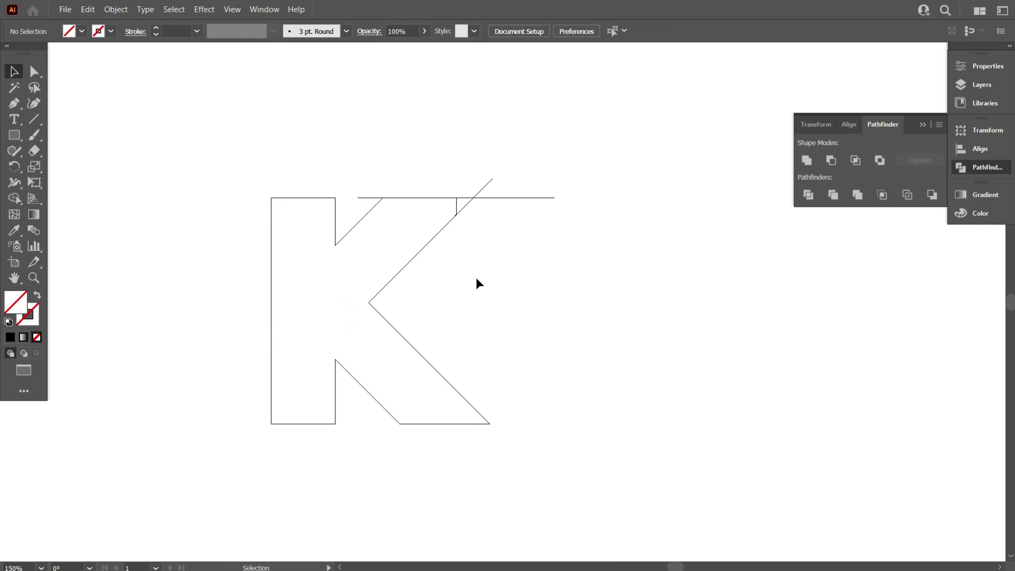
Merge the missing corner into the K's upper arm with the Shape Builder and remove the excess line ends
drag(413, 176, 409, 173)
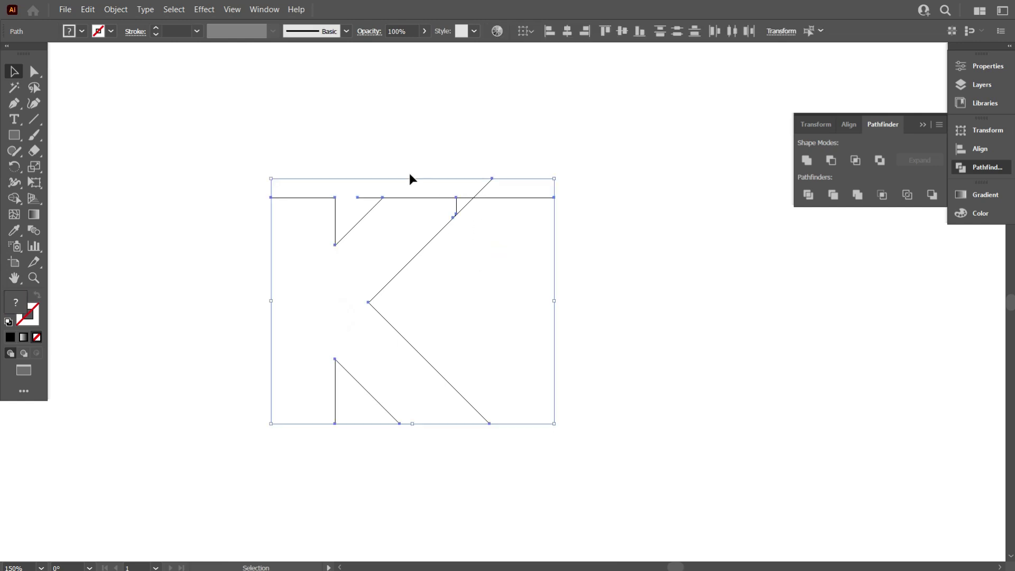
click(20, 201)
scroll(415, 219, up, 3)
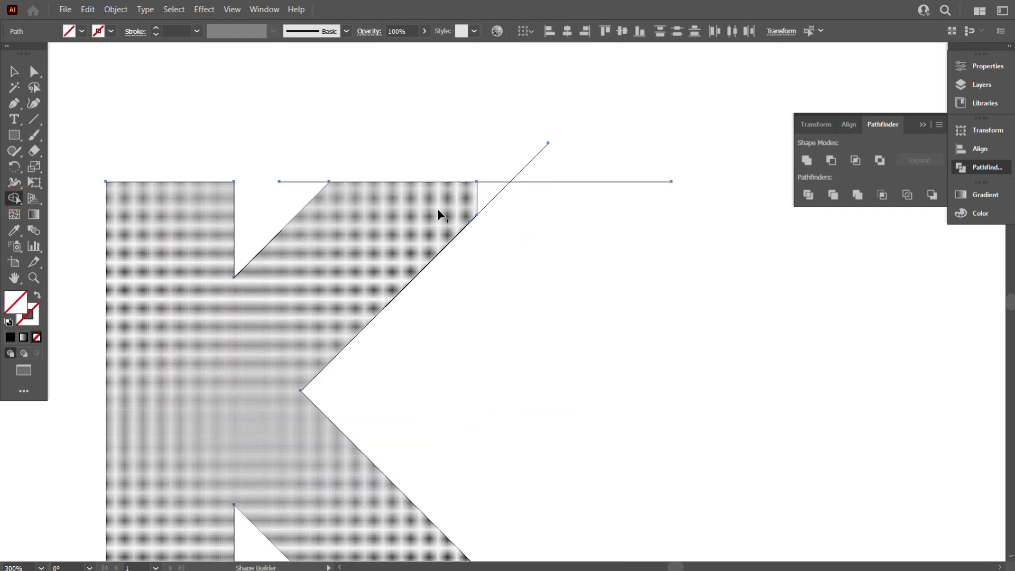
drag(480, 197, 479, 199)
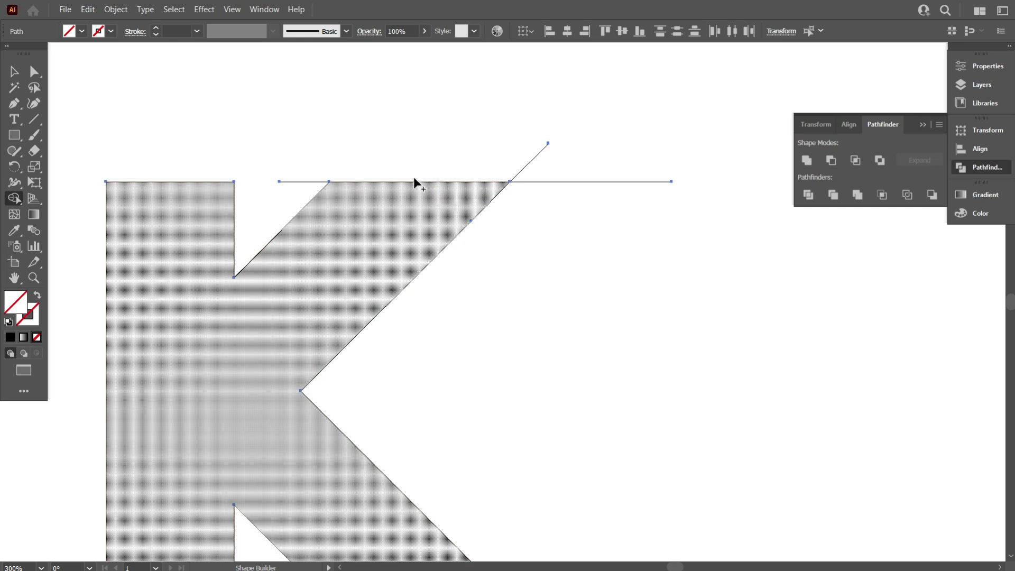
drag(562, 186, 568, 193)
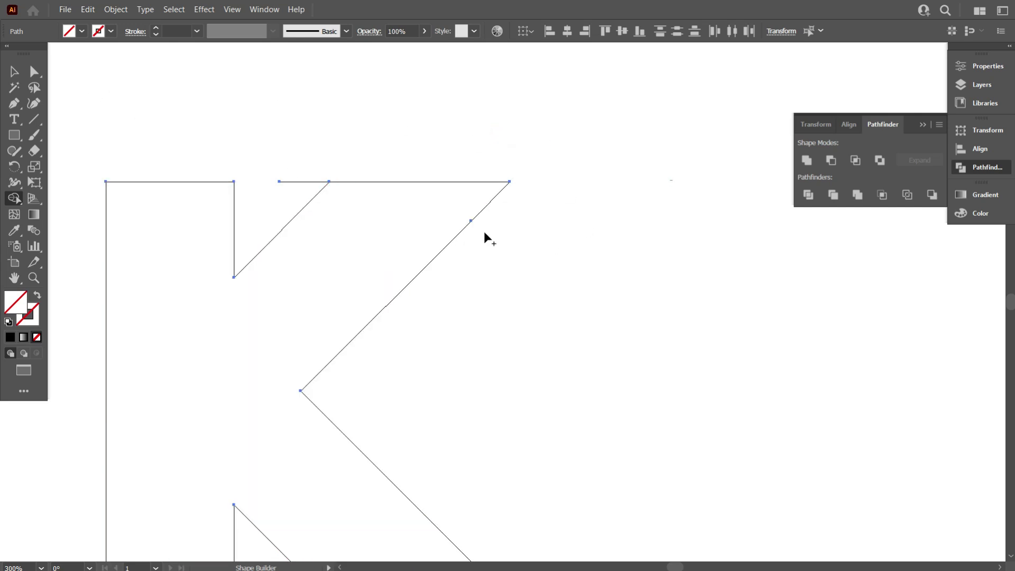
drag(295, 150, 294, 186)
Return from Outline view to the normal preview and fill the finished K shape with black
click(15, 72)
scroll(525, 217, down, 2)
scroll(459, 273, down, 1)
key(ctrl+y)
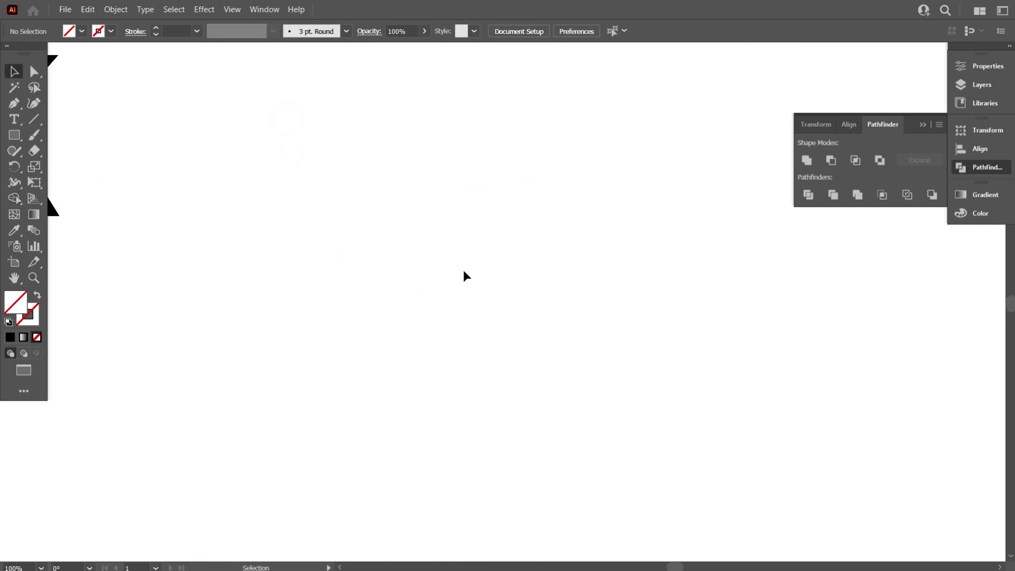
key(ctrl+y)
drag(324, 186, 491, 289)
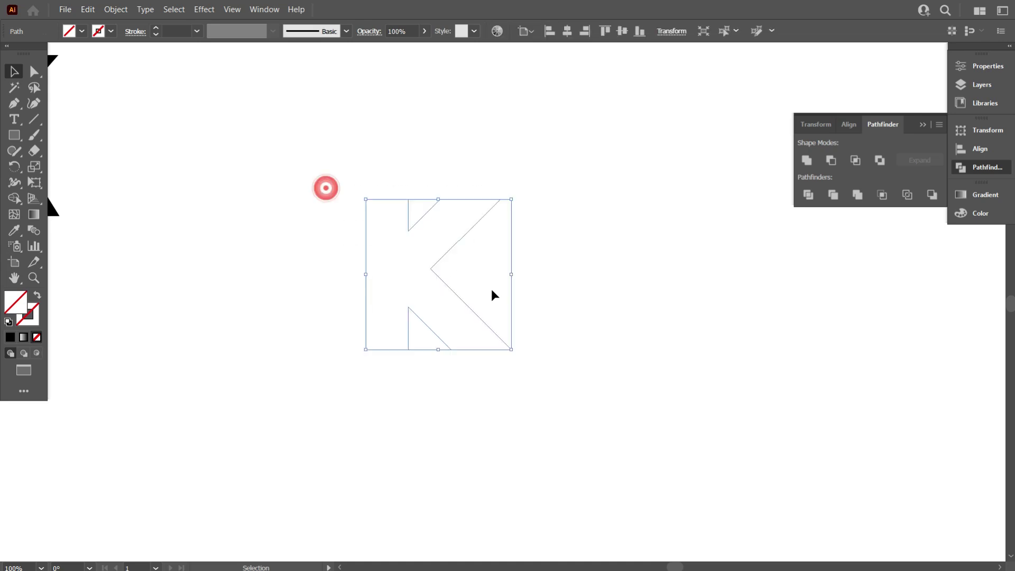
click(75, 33)
click(37, 54)
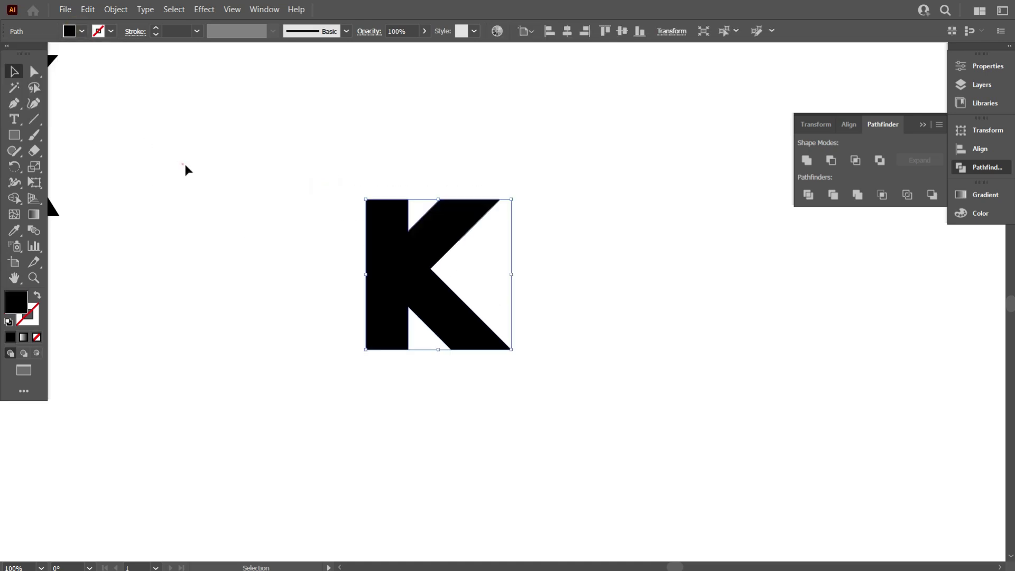
click(184, 161)
Collapse the Pathfinder options and display the filled K in Outline view
scroll(338, 243, down, 2)
scroll(315, 288, up, 1)
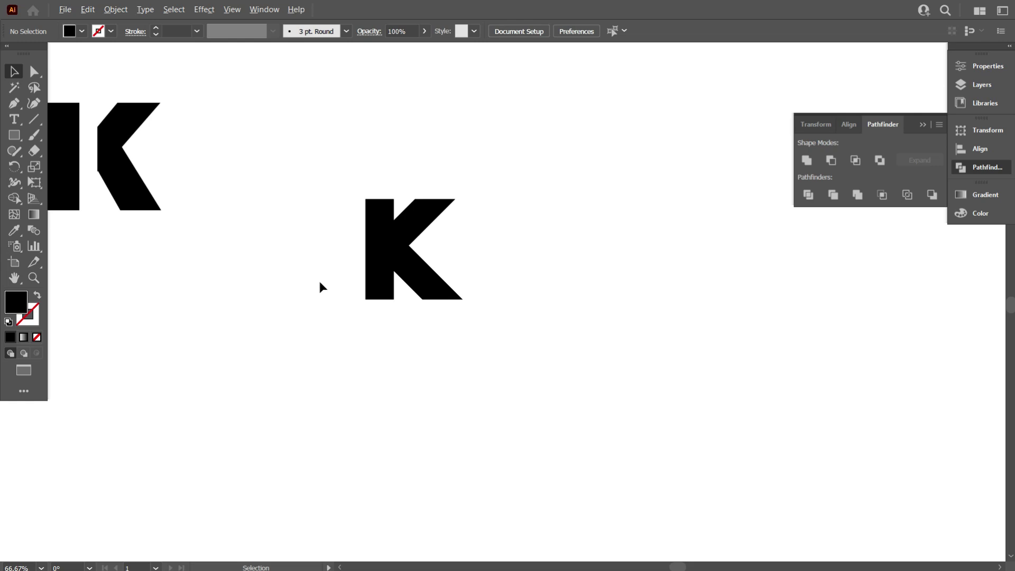
scroll(320, 282, up, 1)
scroll(430, 284, up, 1)
scroll(344, 270, up, 1)
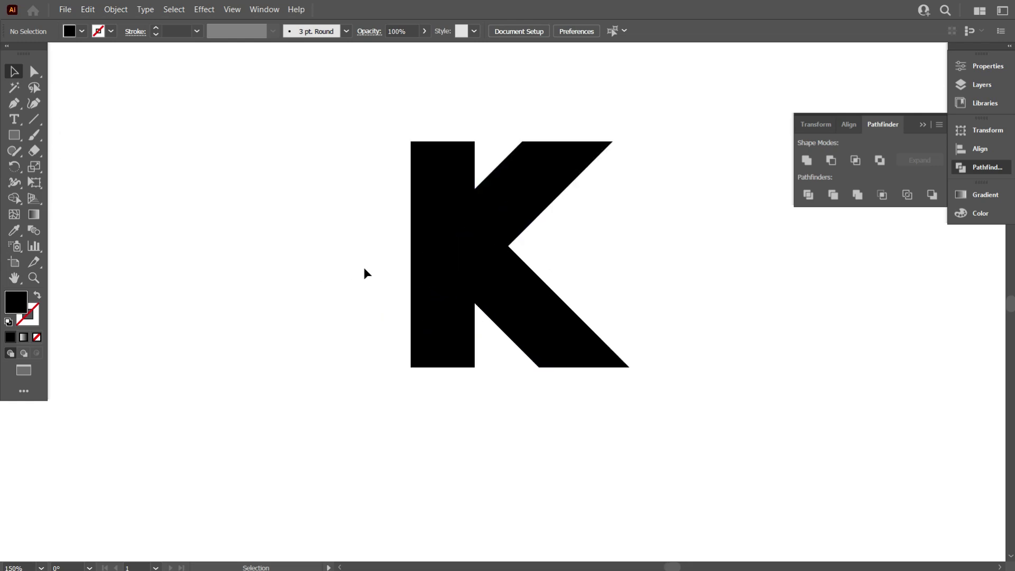
scroll(364, 268, up, 1)
click(924, 127)
scroll(627, 262, up, 1)
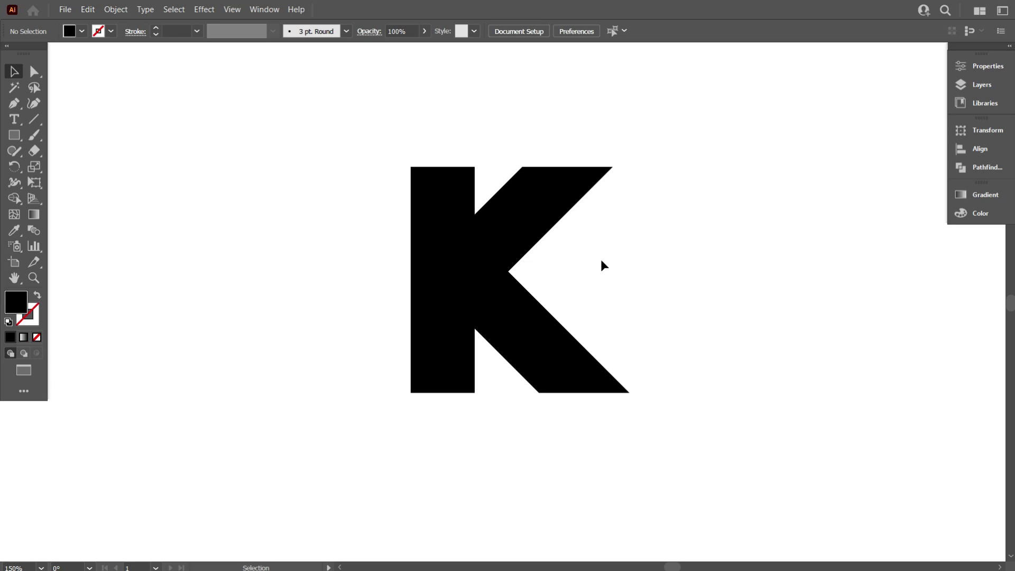
scroll(600, 259, up, 1)
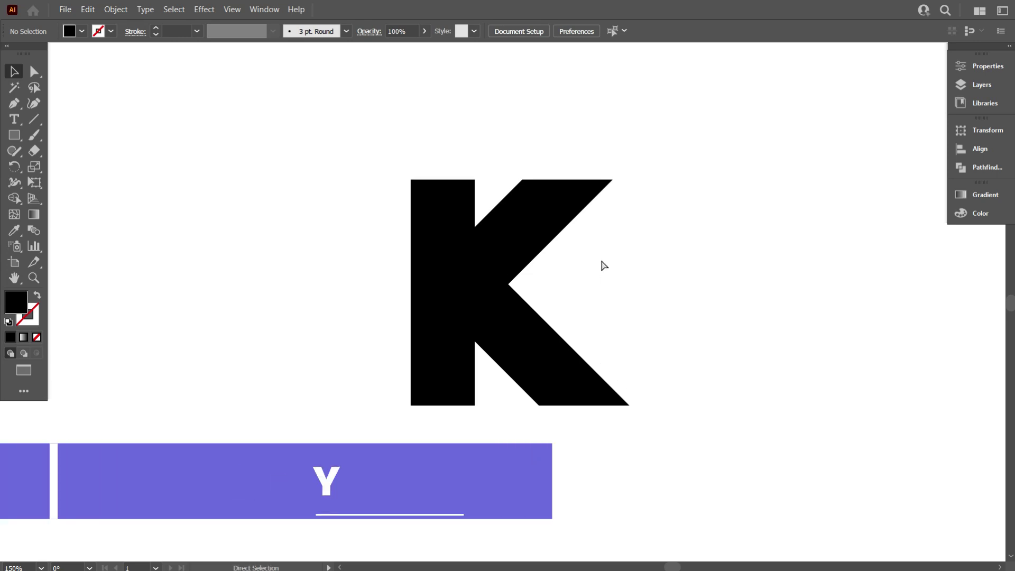
key(ctrl+y)
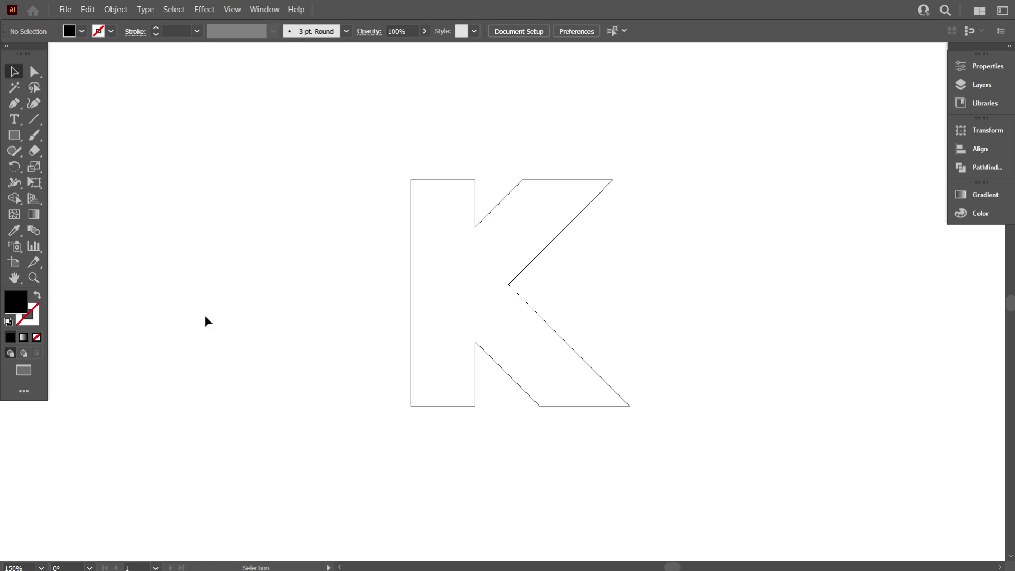
Draw a vertical line along the outer edge of the K's stem, extending beyond both ends
click(34, 118)
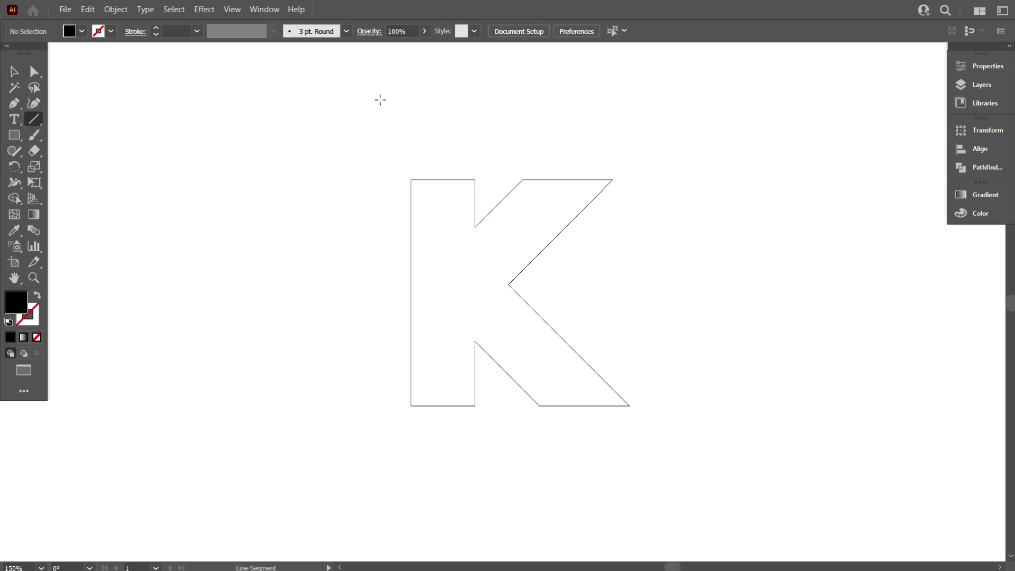
drag(411, 85, 421, 488)
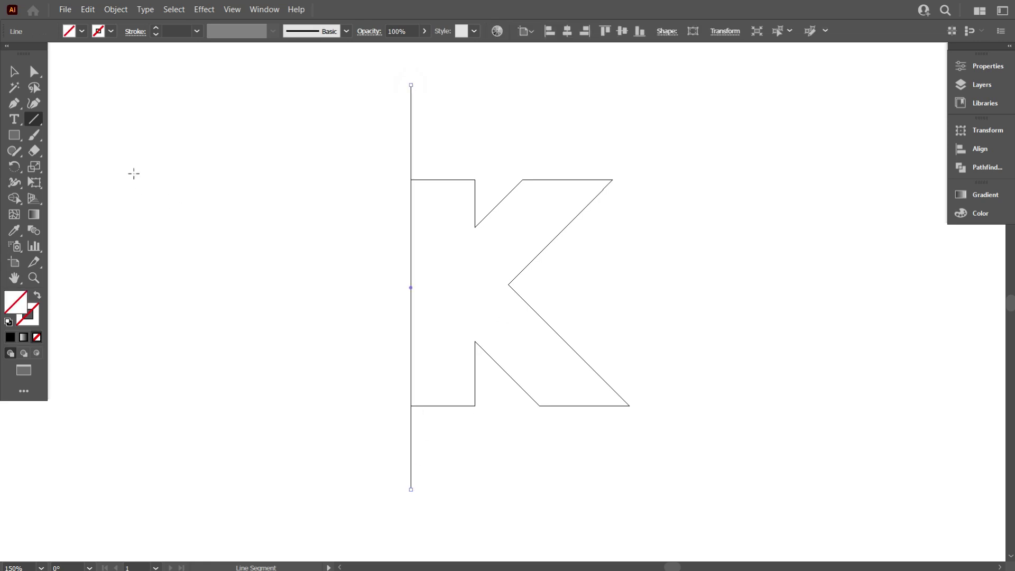
click(15, 72)
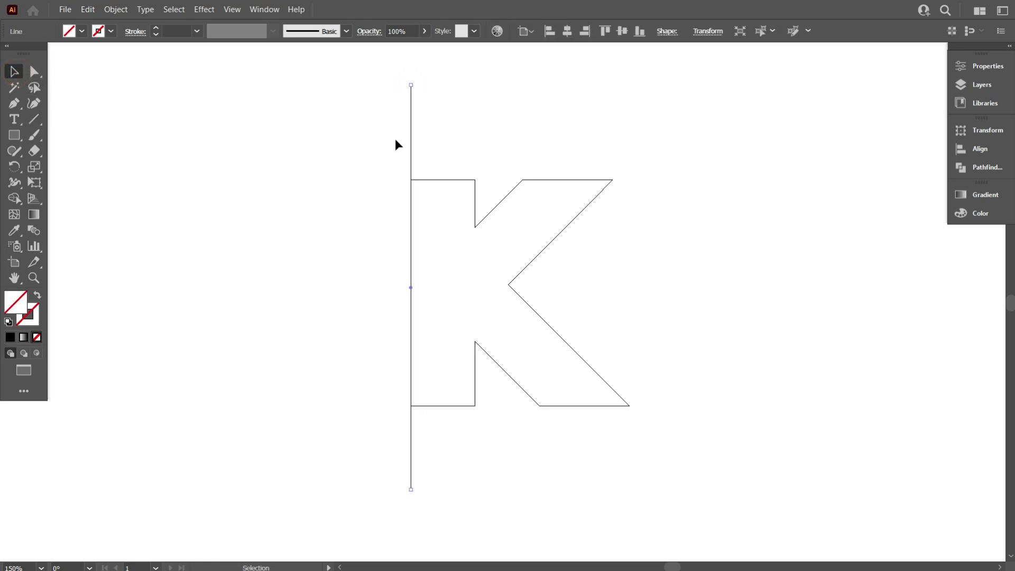
Duplicate the vertical line onto the stem's inner edge, align the two lines by their vertical centers, and group them
drag(410, 145, 566, 128)
click(512, 131)
click(622, 32)
click(589, 103)
right_click(516, 116)
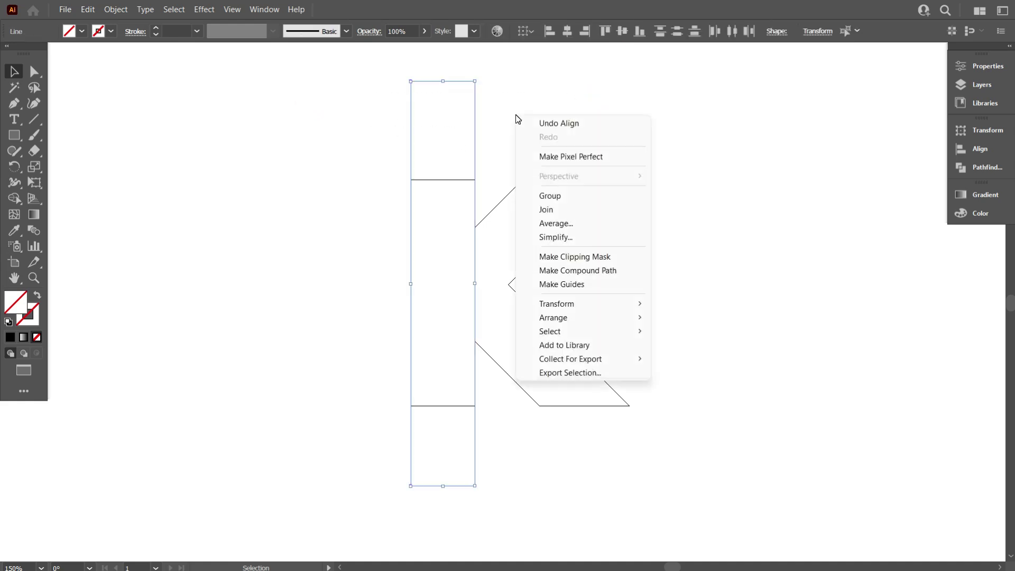
click(559, 195)
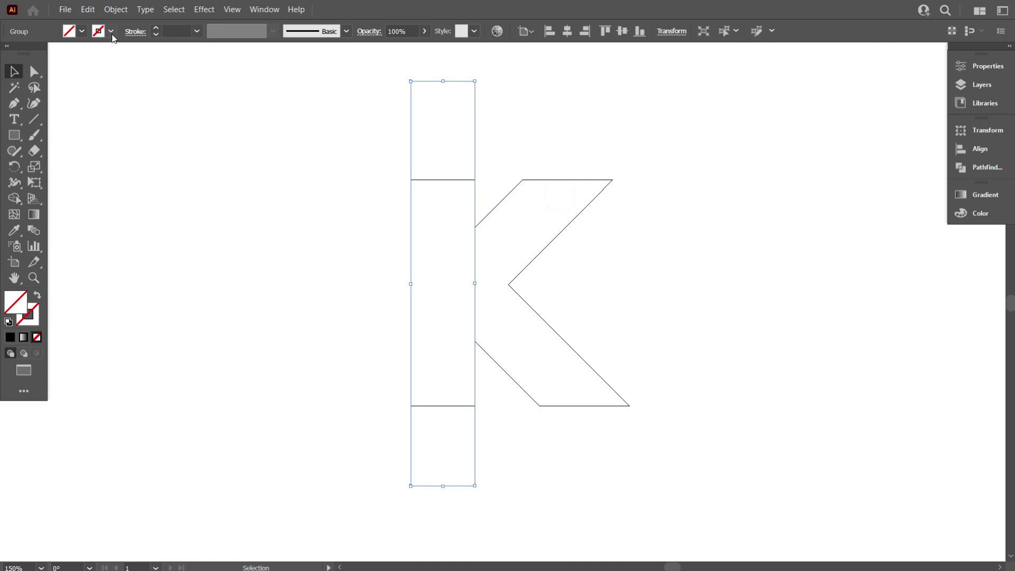
Copy the line pair, paste it in place, and rotate the copy parallel to the K's upper arm
click(88, 9)
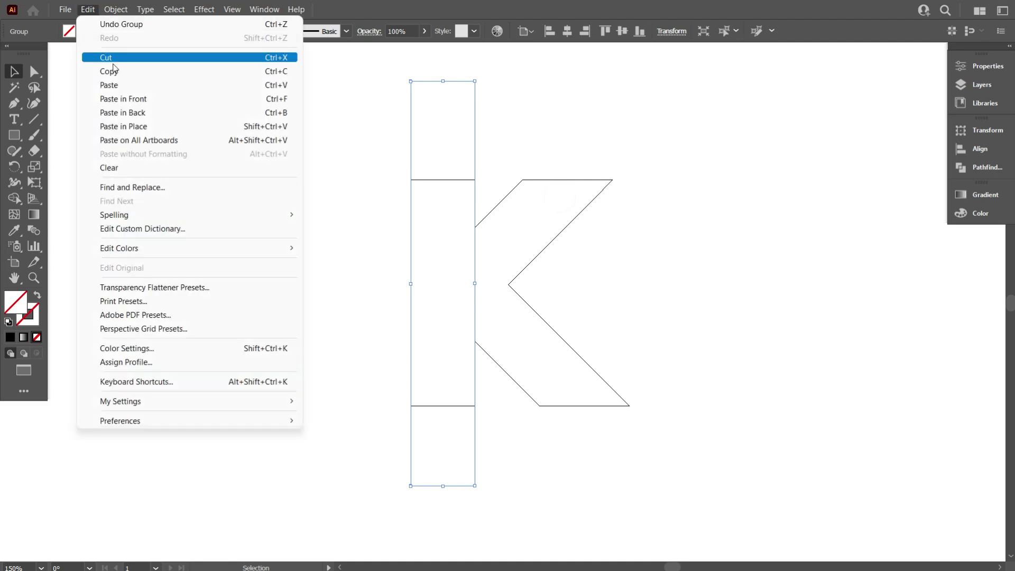
click(114, 70)
click(89, 10)
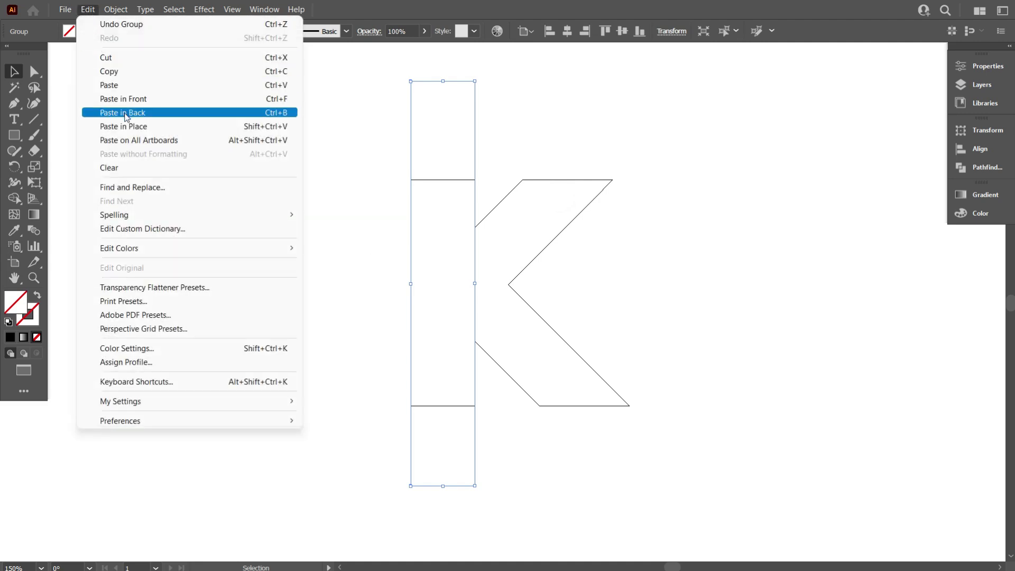
click(150, 126)
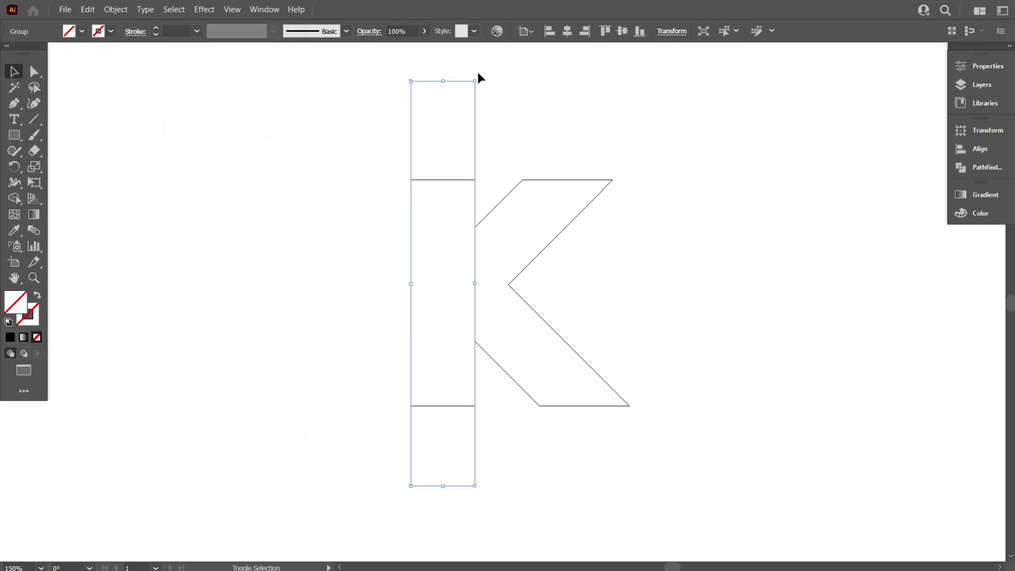
drag(481, 75, 627, 250)
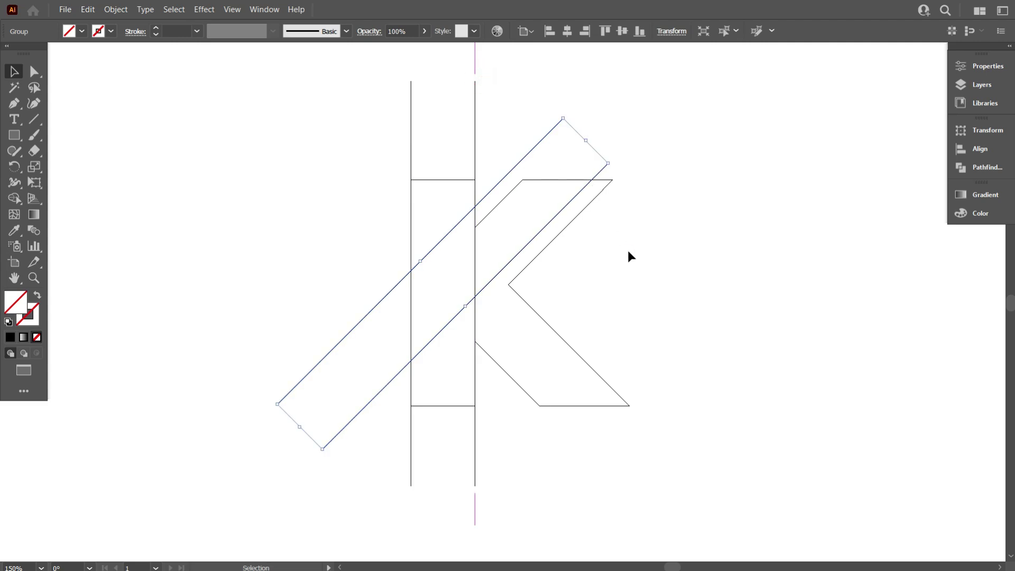
Move the rotated line pair so that it lies exactly on both edges of the K's upper arm
click(621, 215)
mouse_move(609, 176)
mouse_down()
mouse_move(703, 163)
mouse_move(607, 202)
mouse_move(608, 190)
mouse_up()
scroll(608, 190, up, 5)
click(616, 199)
drag(616, 228, 628, 193)
scroll(639, 230, down, 5)
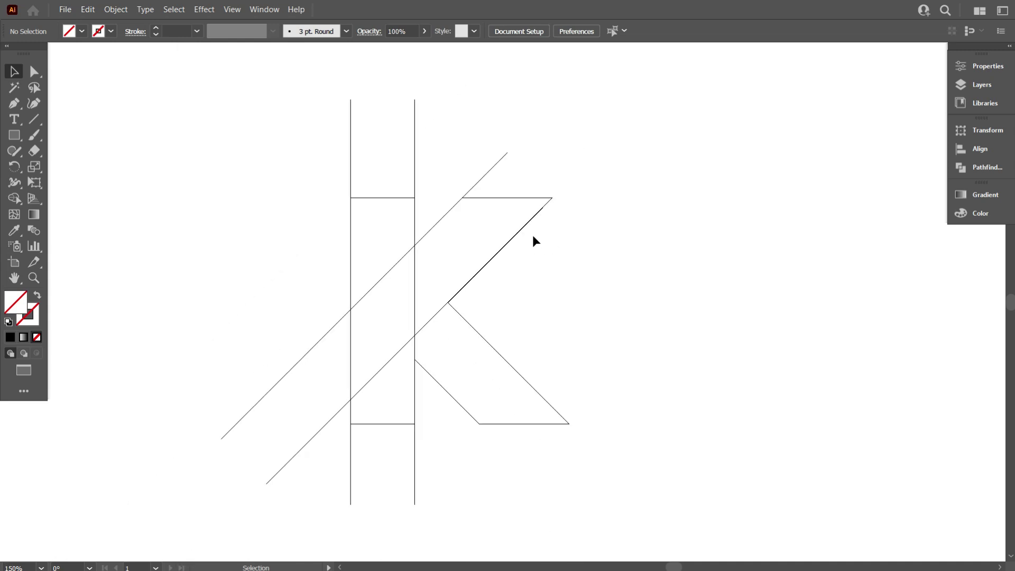
Reflect a copy of the diagonal line pair across the vertical axis and align it with the lower arm's edges
drag(506, 153, 521, 166)
right_click(522, 170)
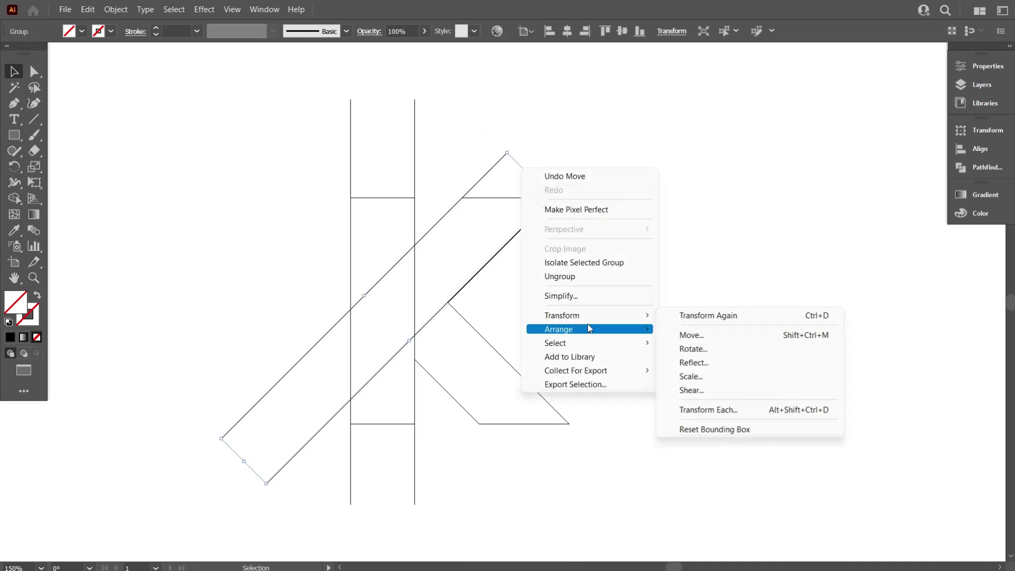
click(713, 363)
click(867, 412)
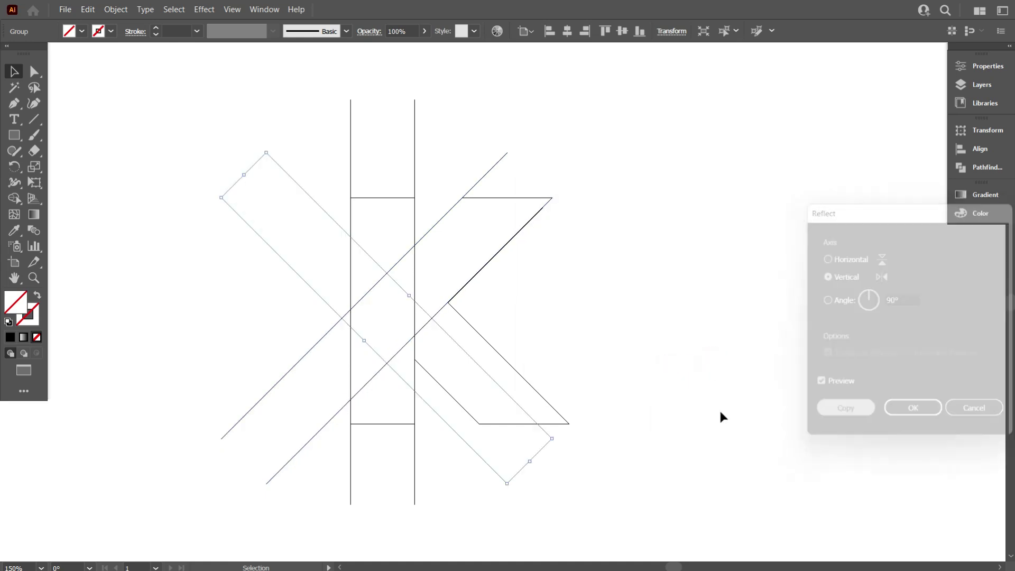
click(717, 412)
scroll(564, 447, up, 3)
drag(537, 429, 581, 391)
scroll(613, 399, down, 3)
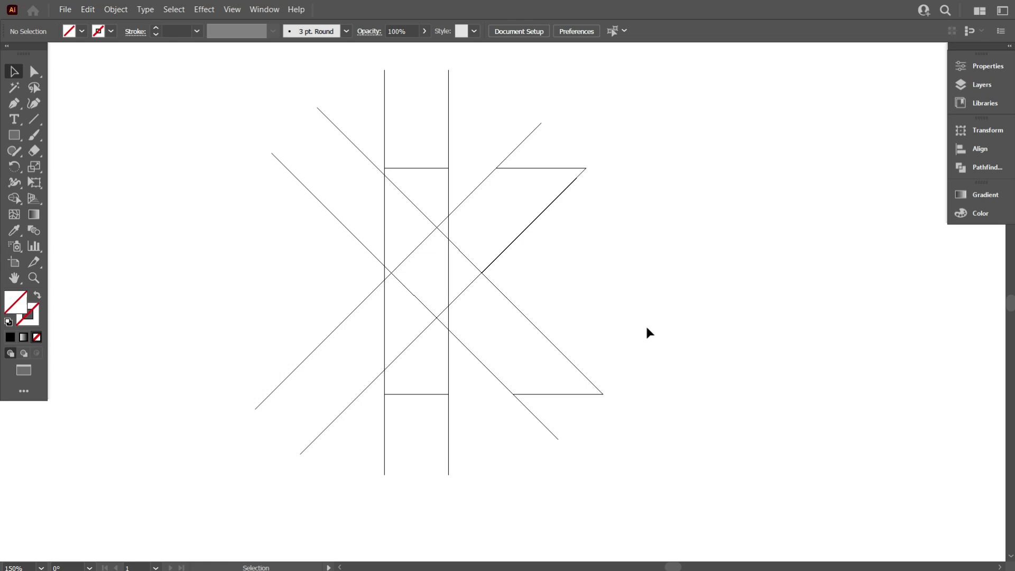
Draw two long horizontal lines along the K's top and bottom edges, extending past both sides of the letter
scroll(644, 329, down, 1)
scroll(601, 323, up, 2)
click(36, 114)
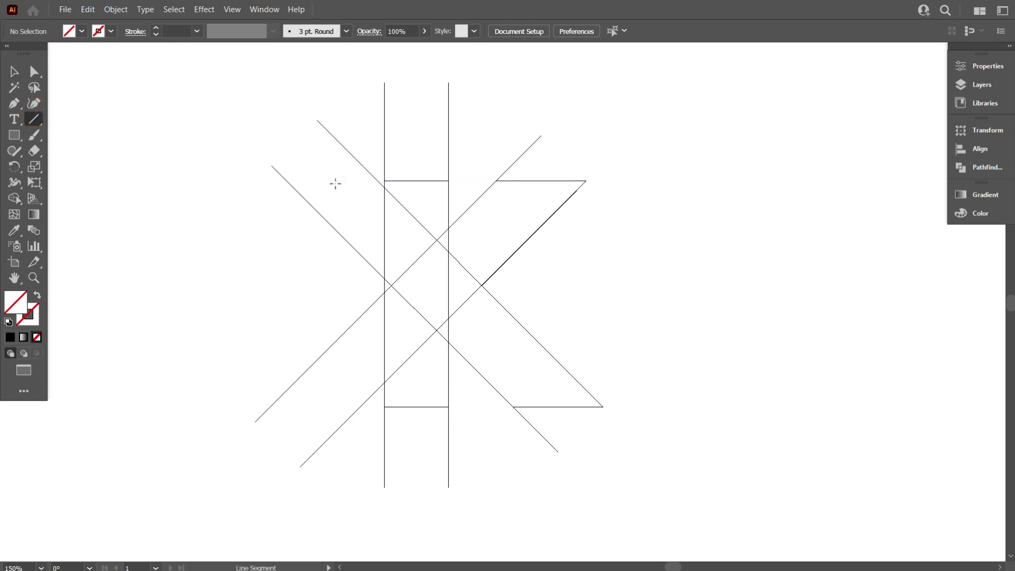
drag(329, 181, 724, 189)
drag(676, 407, 154, 351)
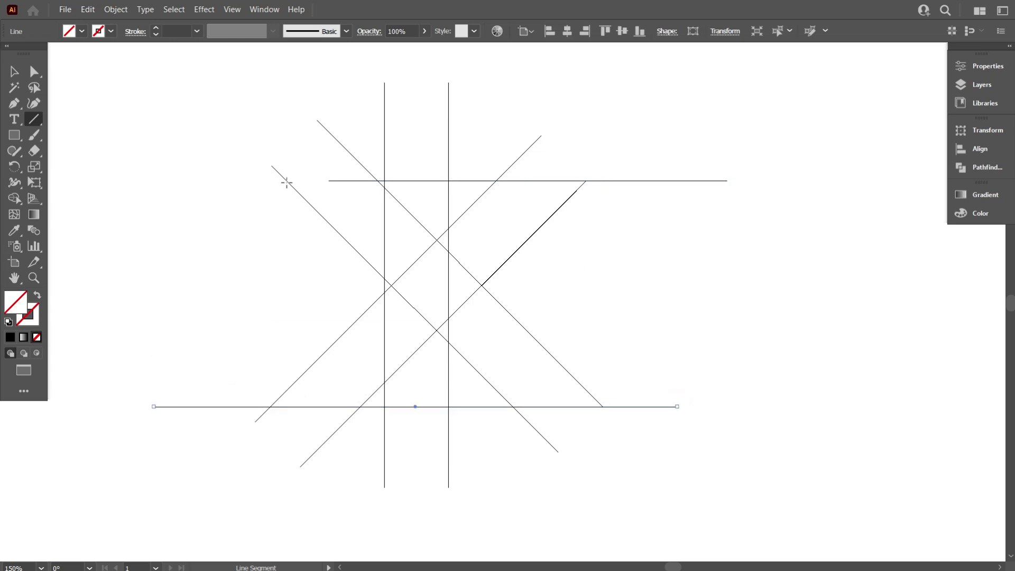
Leave Outline view, select the K with all its guide lines, and set a black fill for the Shape Builder
click(14, 72)
click(163, 144)
key(ctrl+y)
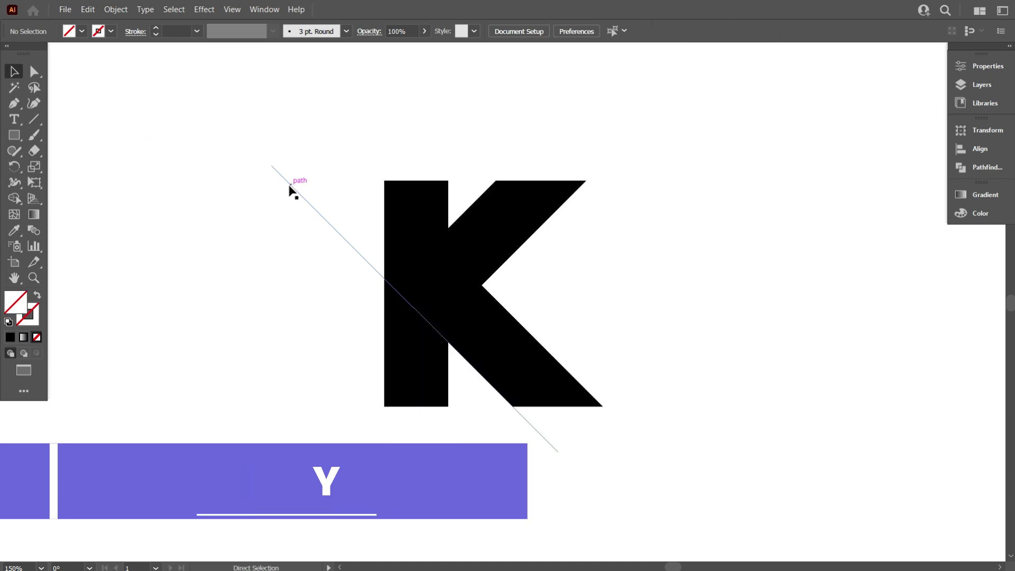
drag(143, 86, 737, 496)
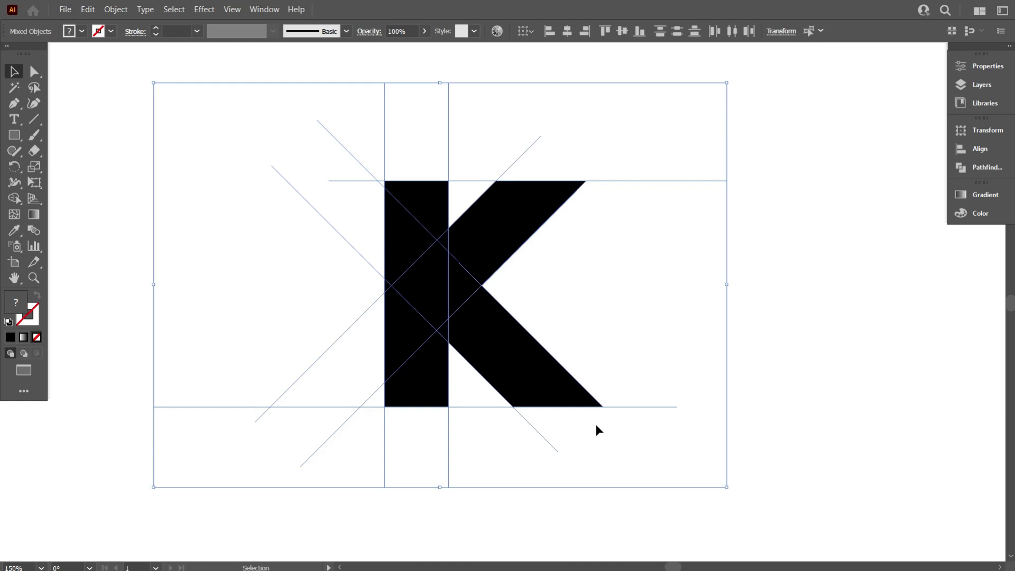
click(16, 200)
click(82, 31)
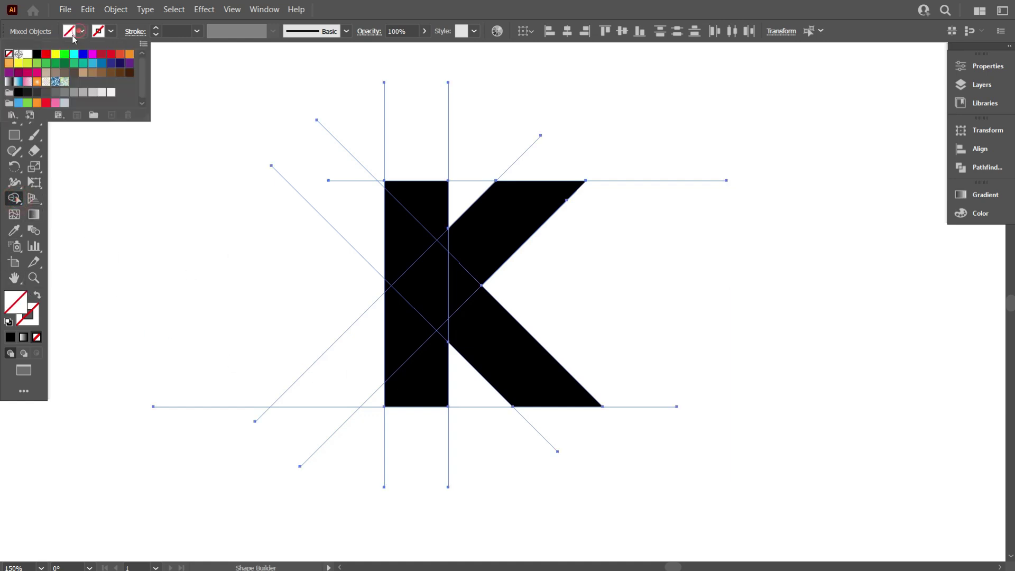
click(37, 55)
click(141, 220)
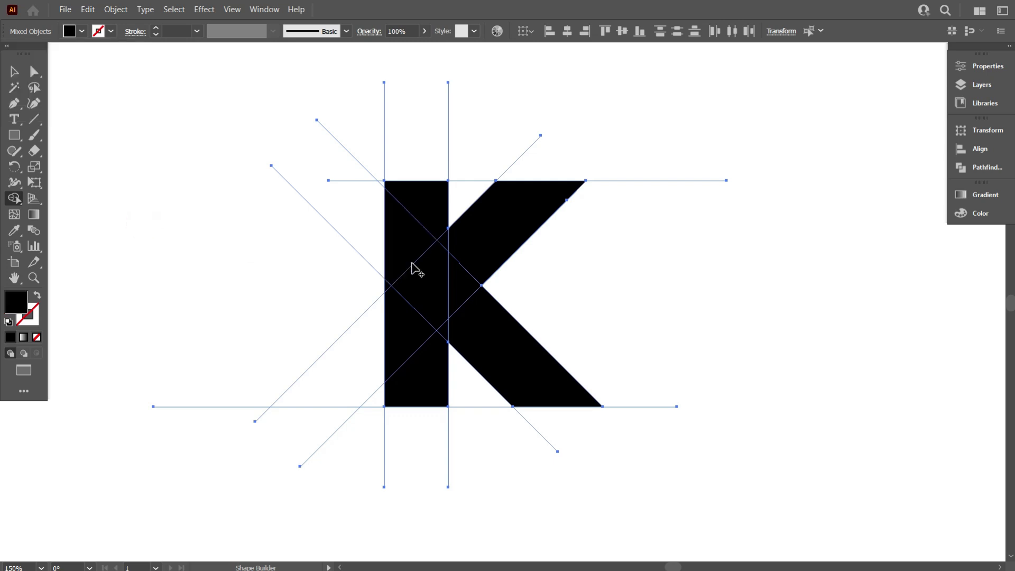
Merge the upper arm's regions into one diagonal band and the stem's upper regions into one piece with the Shape Builder
scroll(412, 267, up, 1)
drag(520, 227, 409, 336)
drag(472, 231, 441, 294)
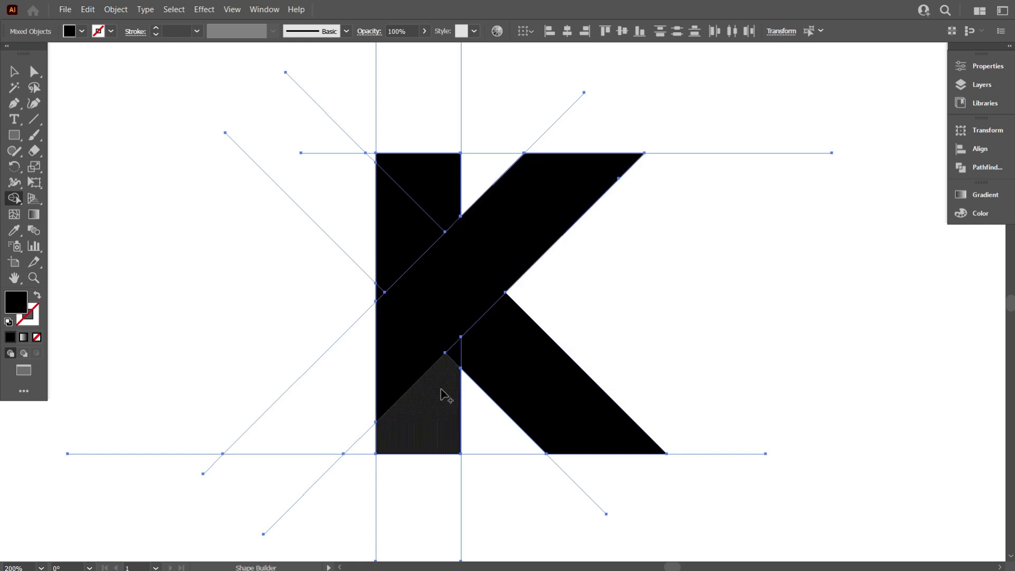
drag(425, 180, 385, 285)
scroll(380, 297, up, 3)
scroll(386, 285, down, 3)
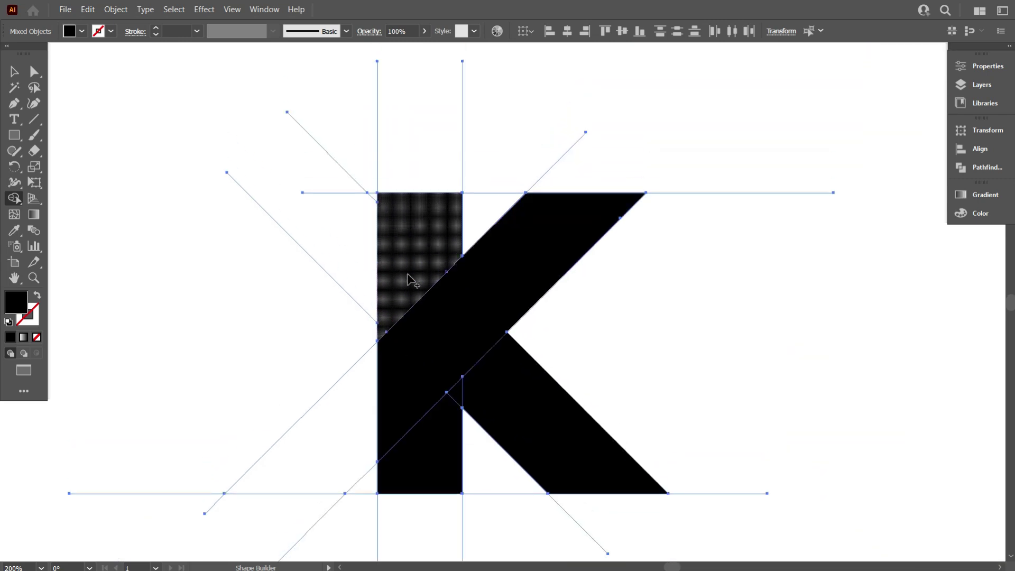
scroll(433, 286, down, 3)
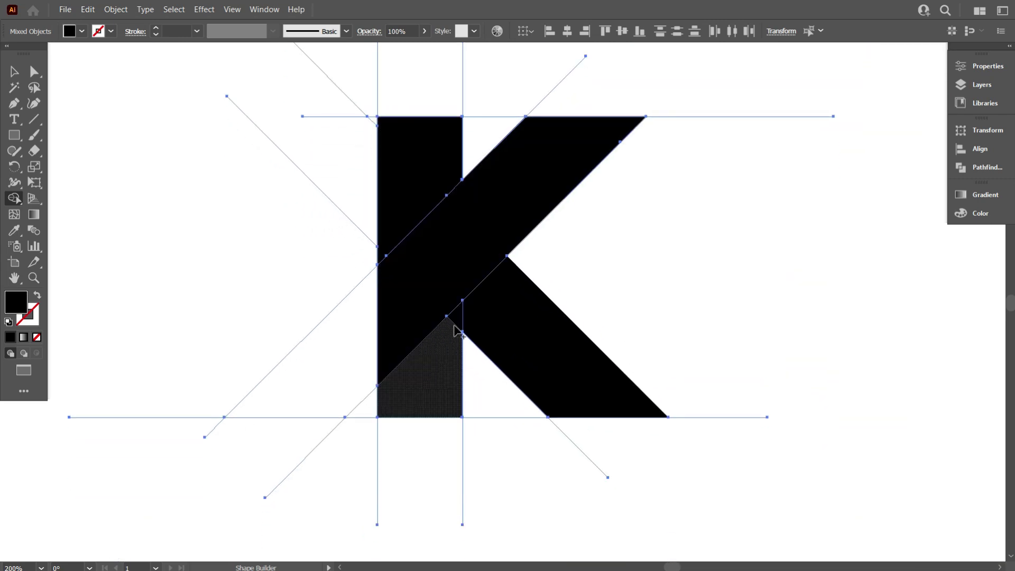
Merge the stem's lower regions with the diagonal band, using the Shape Builder
mouse_move(449, 340)
mouse_down()
mouse_move(457, 328)
mouse_move(430, 356)
mouse_up()
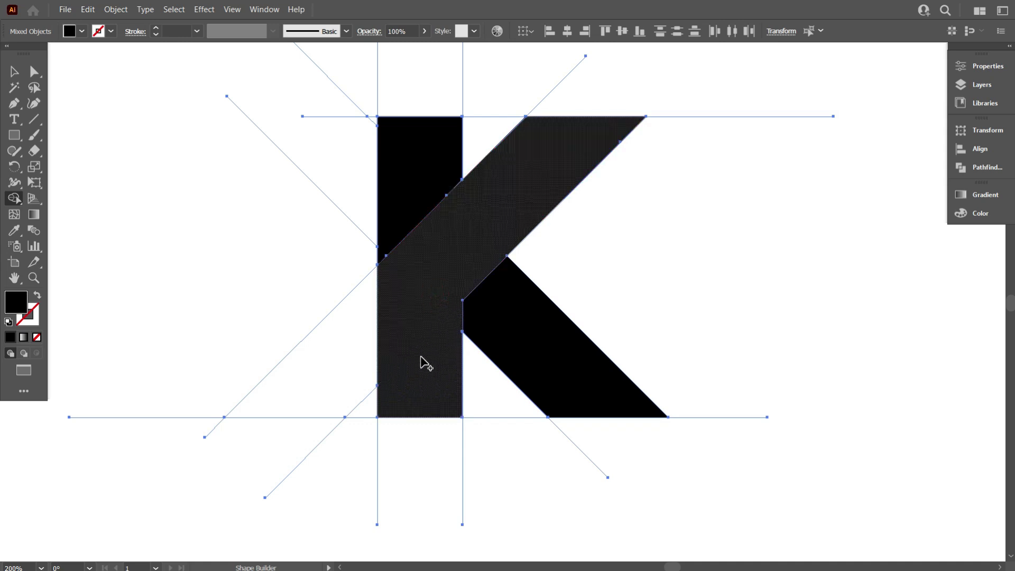
scroll(423, 362, down, 3)
scroll(465, 349, up, 2)
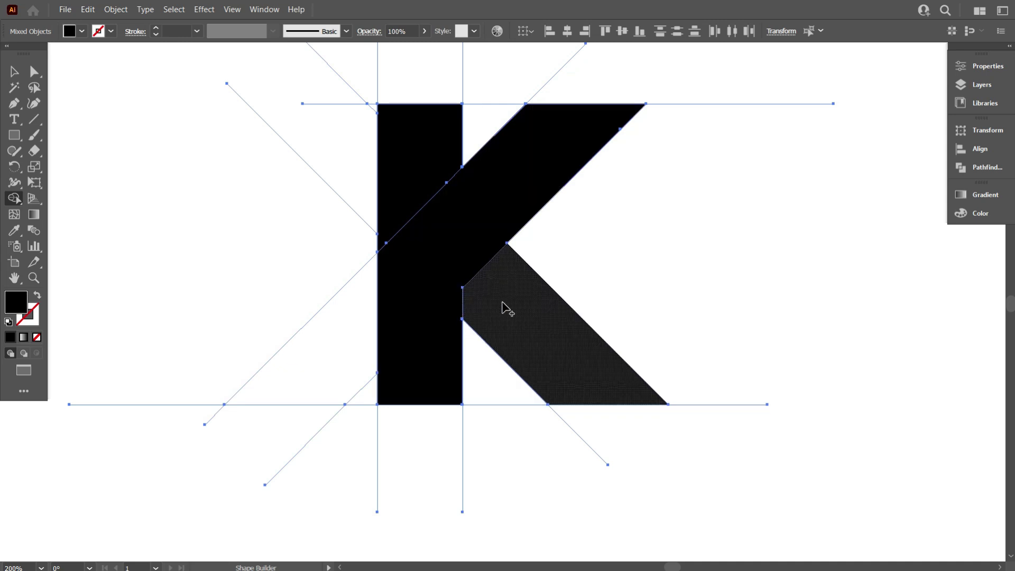
drag(503, 305, 435, 267)
Try to round the pointed lower corner of the stem's upper piece, undo the change, and deselect it
click(16, 71)
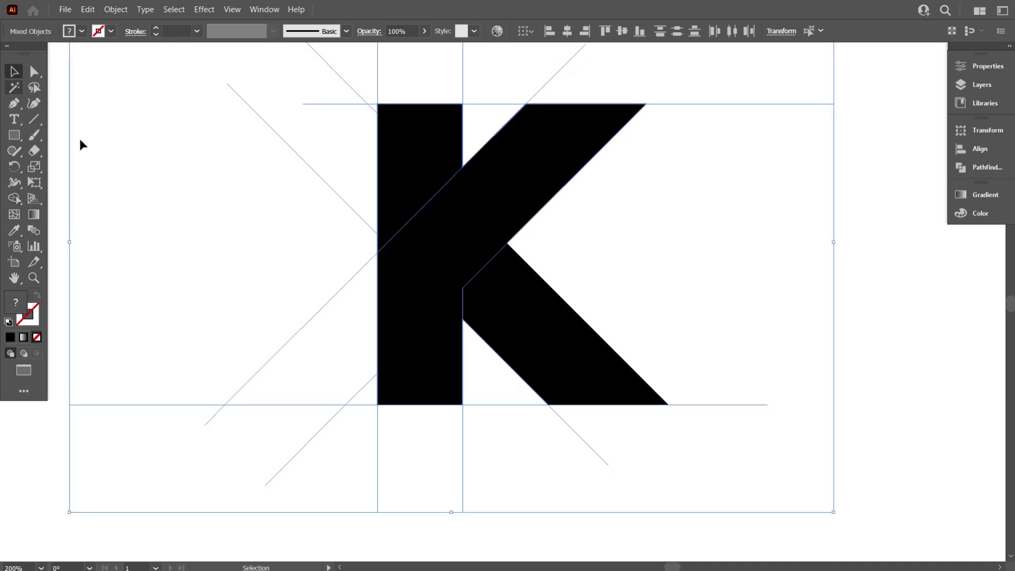
click(106, 161)
click(395, 203)
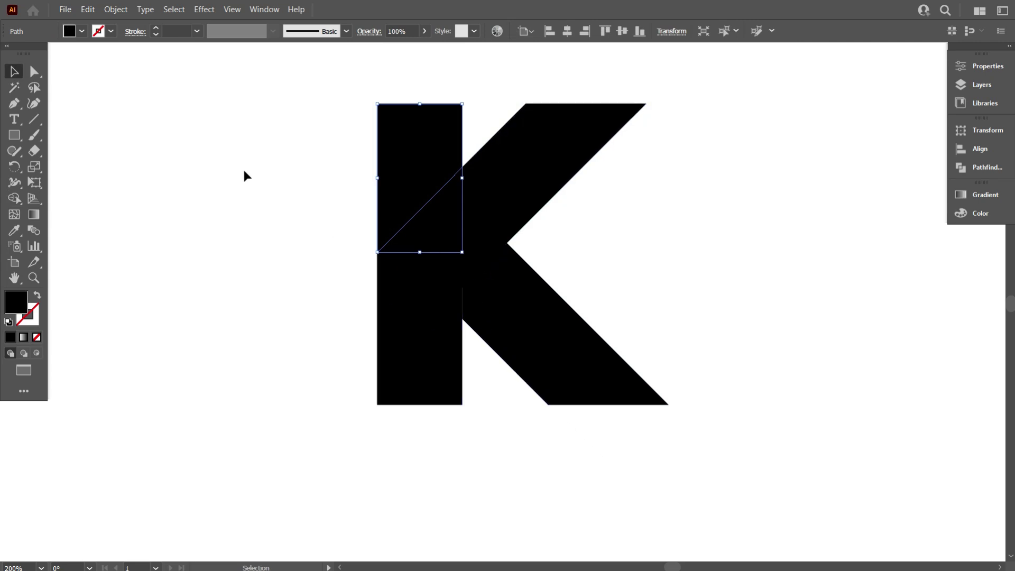
click(342, 129)
click(389, 174)
click(33, 71)
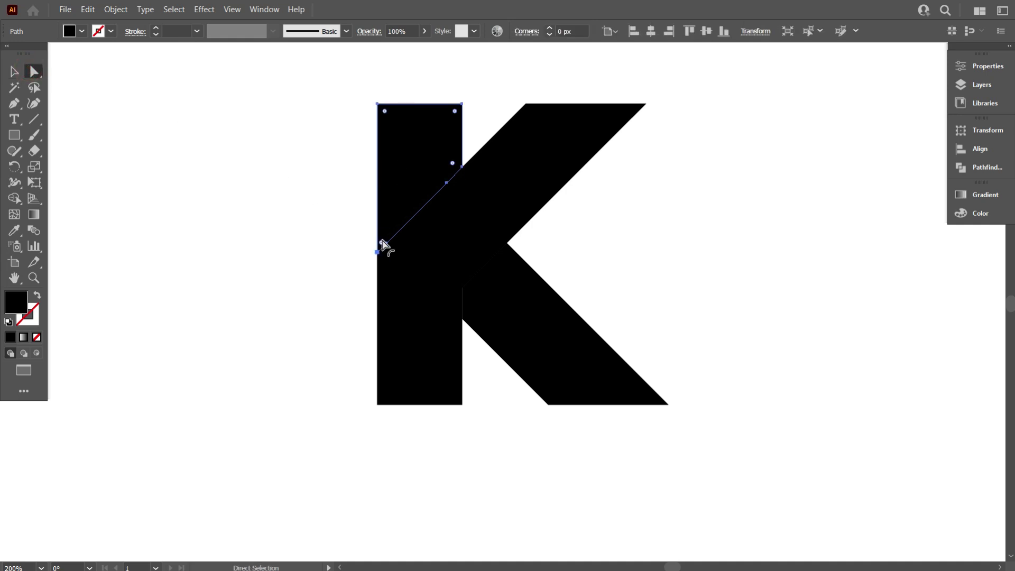
drag(382, 241, 404, 151)
key(ctrl+z)
key(v)
click(157, 175)
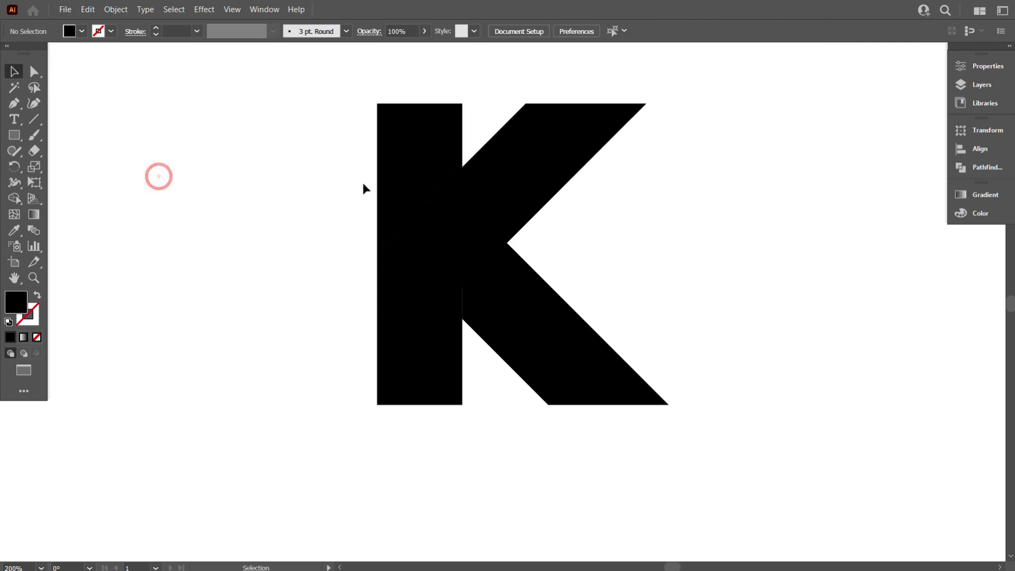
scroll(423, 222, down, 1)
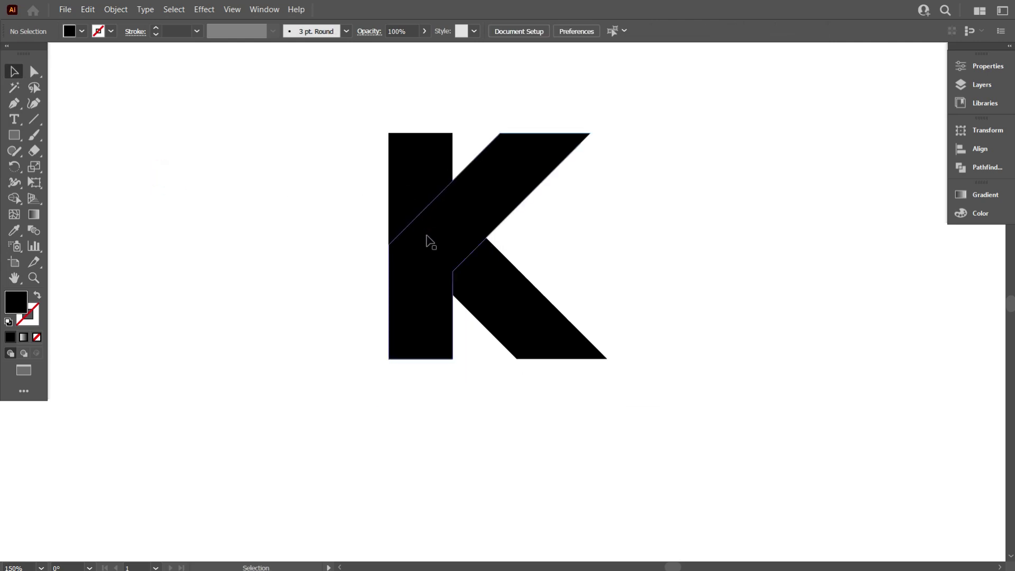
click(420, 172)
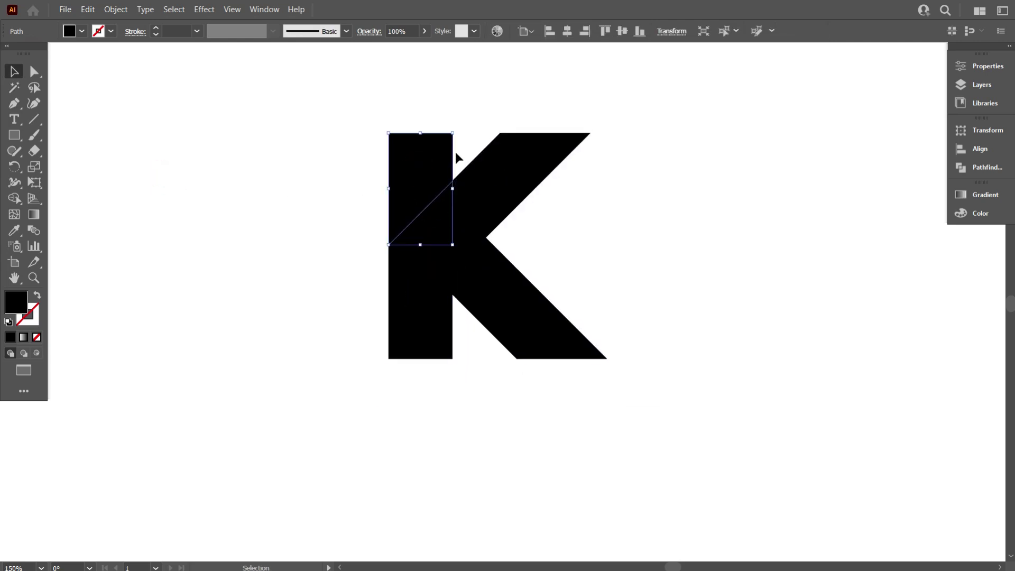
Select the K with its guide lines and fill the triangular gaps between the stem and both arms using the Shape Builder
drag(222, 93, 698, 429)
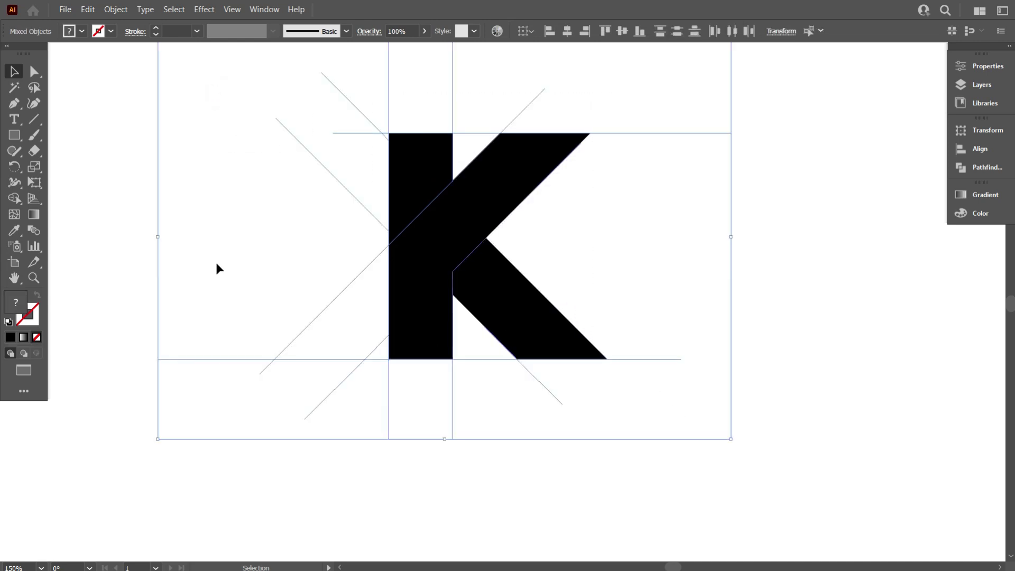
click(14, 198)
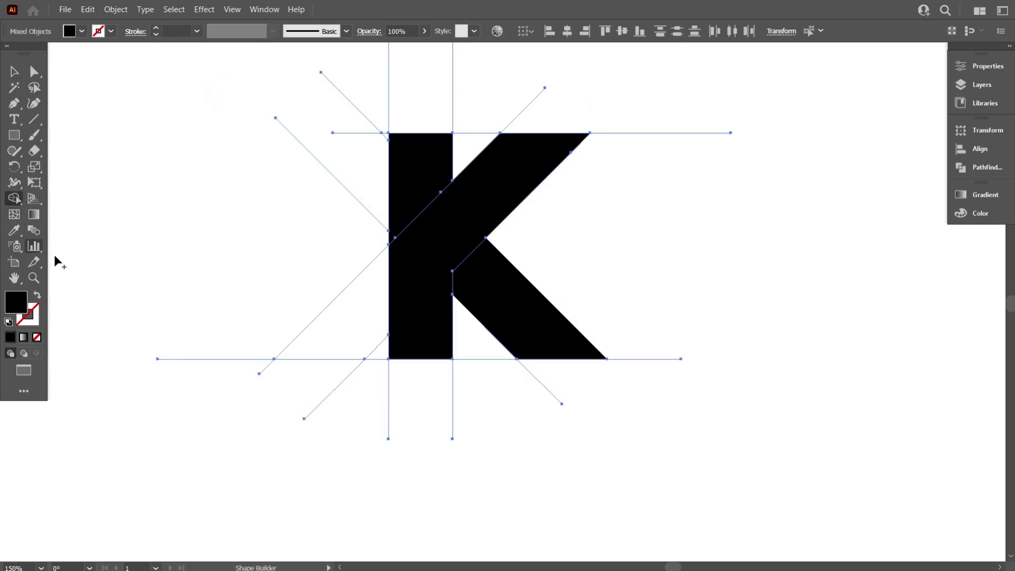
click(458, 154)
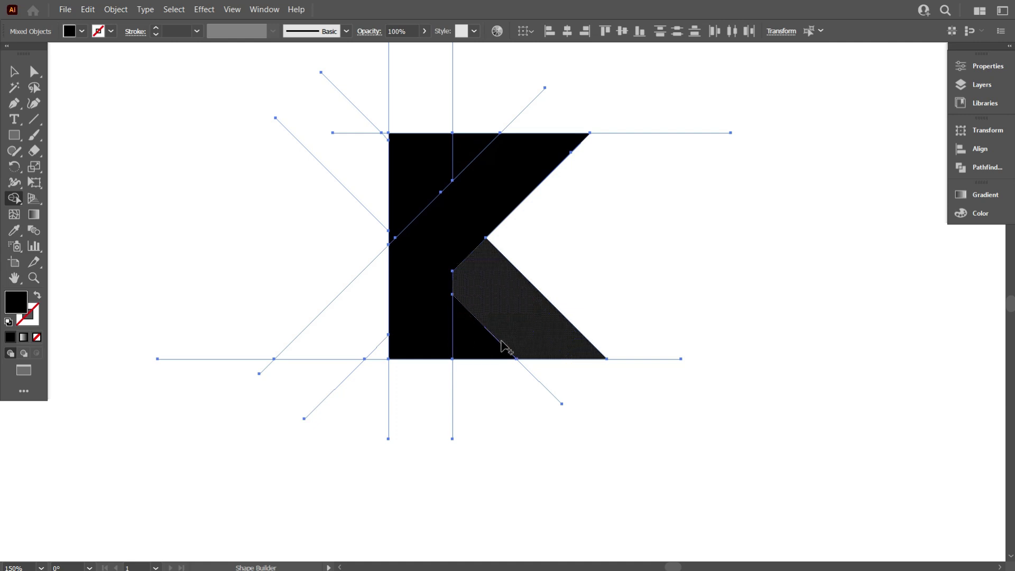
drag(375, 280, 373, 279)
click(14, 71)
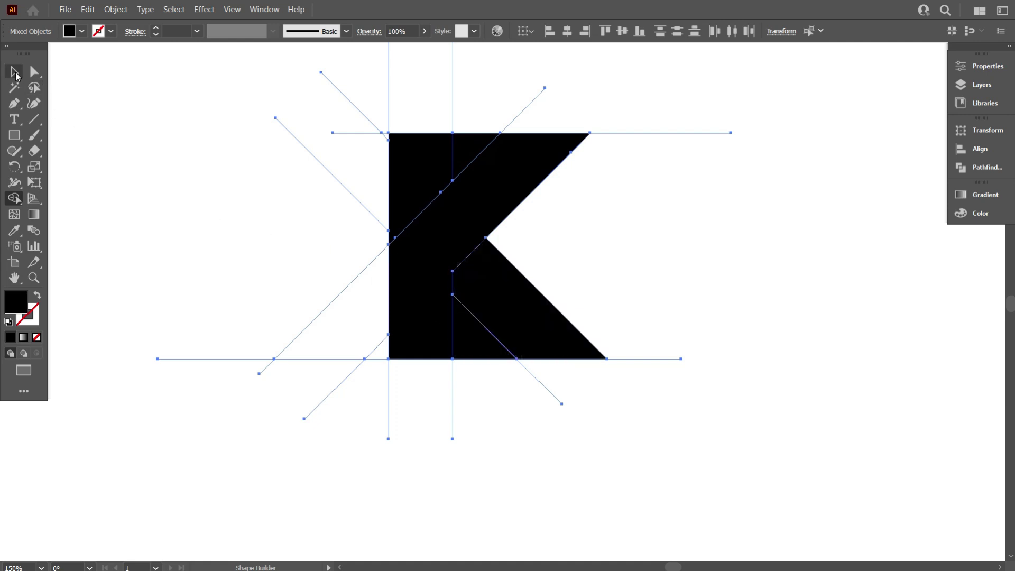
Round the top corner of the lower triangle between stem and arm to a 10 px radius with Direct Selection
click(173, 272)
click(406, 212)
click(472, 325)
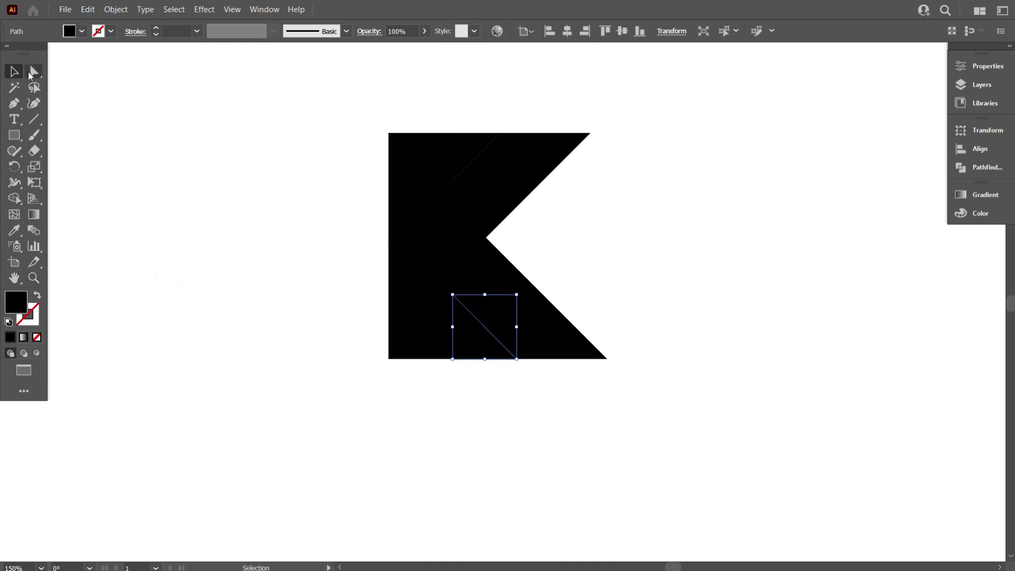
click(31, 72)
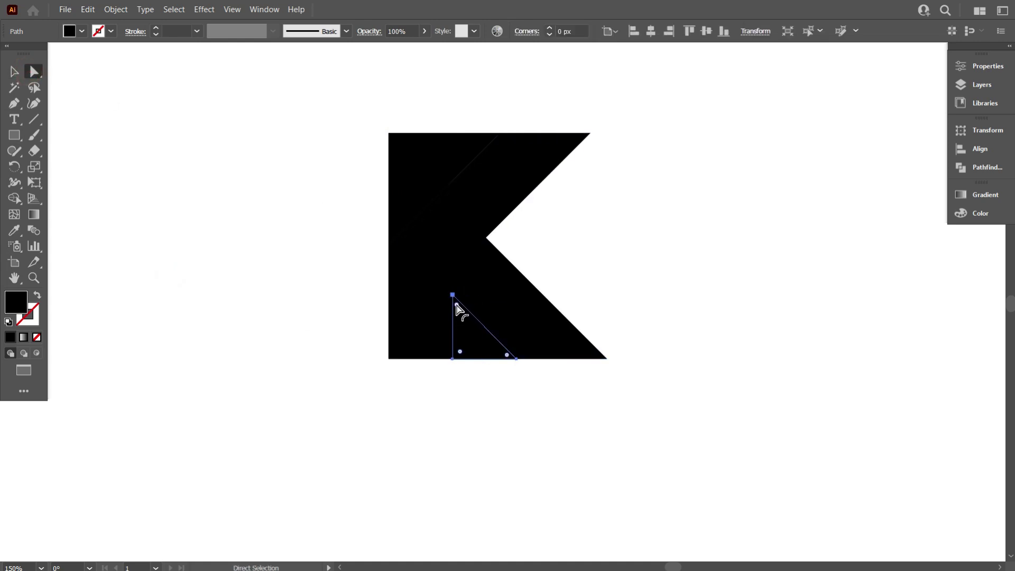
click(579, 31)
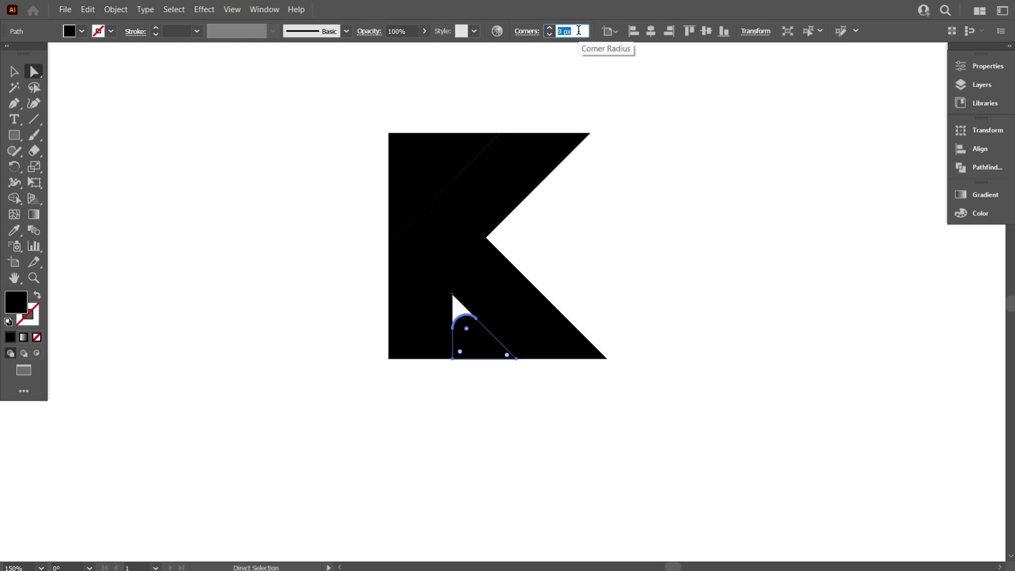
key(Up)
click(582, 75)
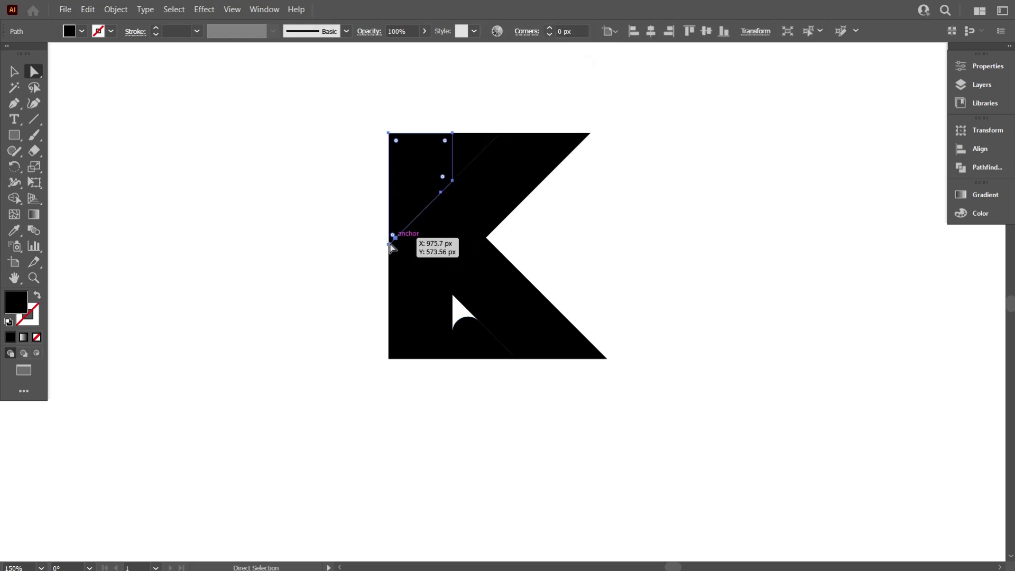
Try to adjust the radius of the pointed lower corner on the stem's upper piece, entering 0 px
scroll(395, 240, up, 2)
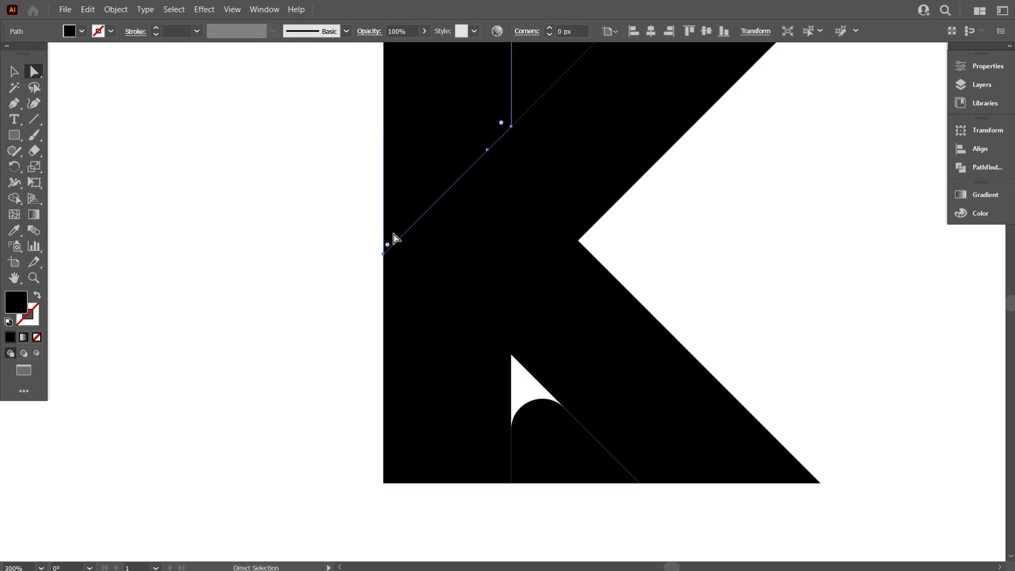
scroll(398, 259, down, 1)
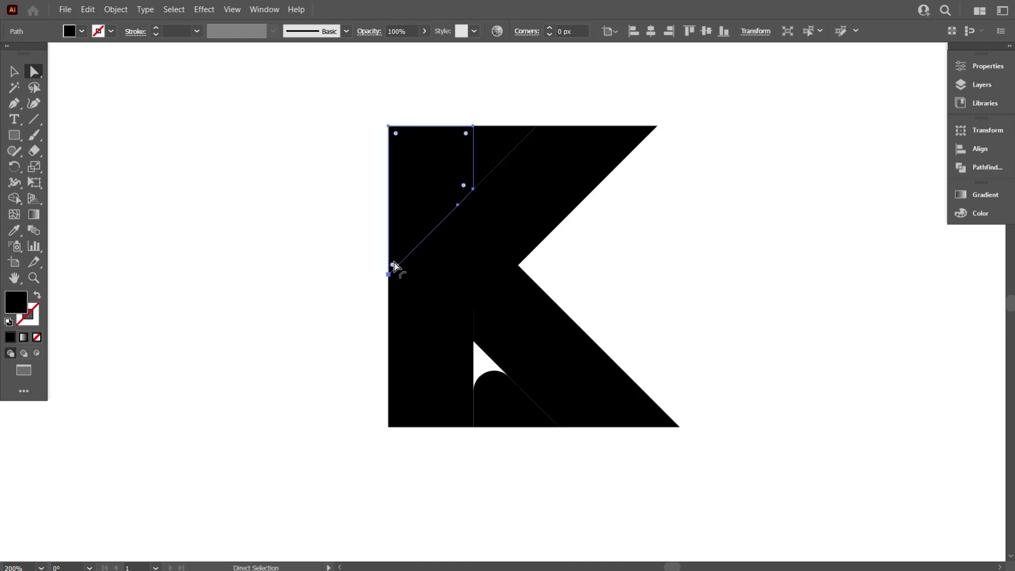
click(391, 265)
click(578, 31)
text(0)
key(Return)
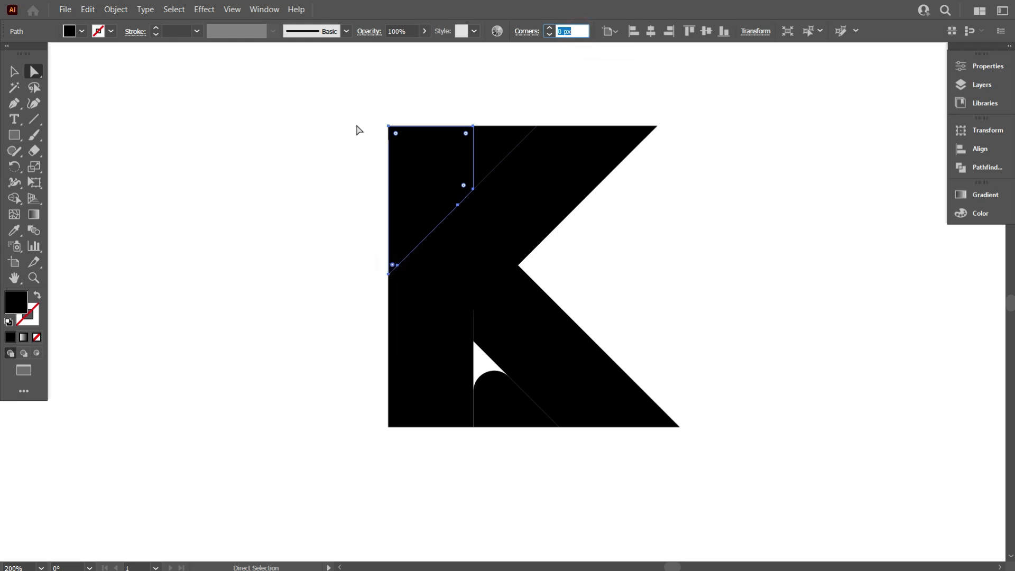
click(322, 140)
Delete the extra anchor point near the pointed lower end of the stem's upper piece
click(401, 243)
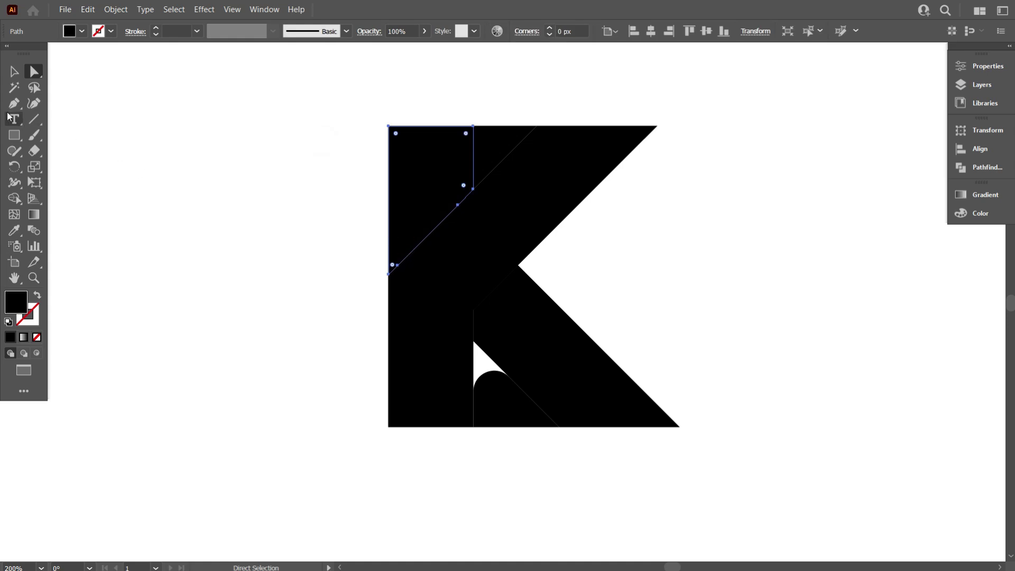
drag(15, 103, 55, 132)
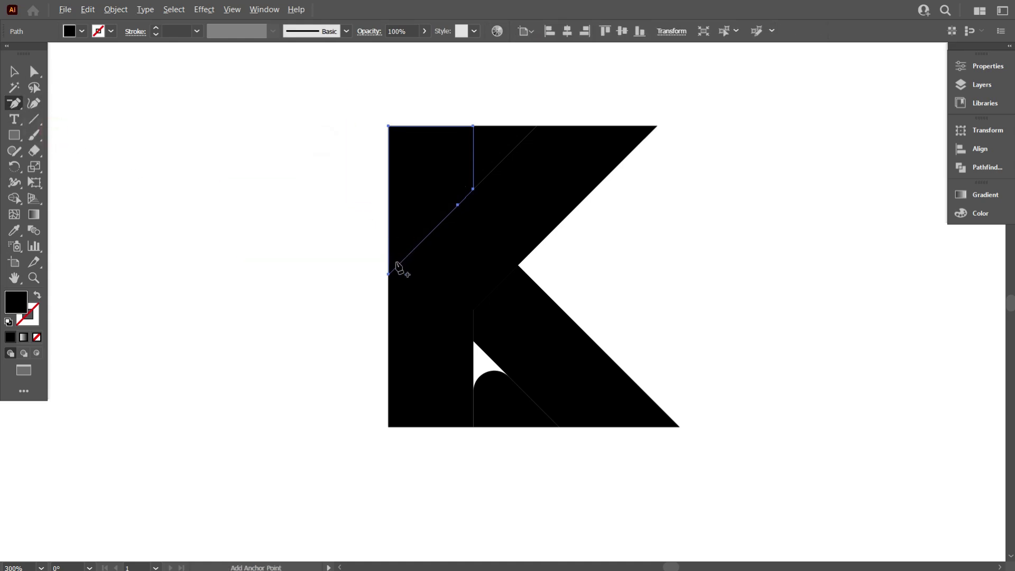
scroll(400, 267, up, 5)
click(394, 260)
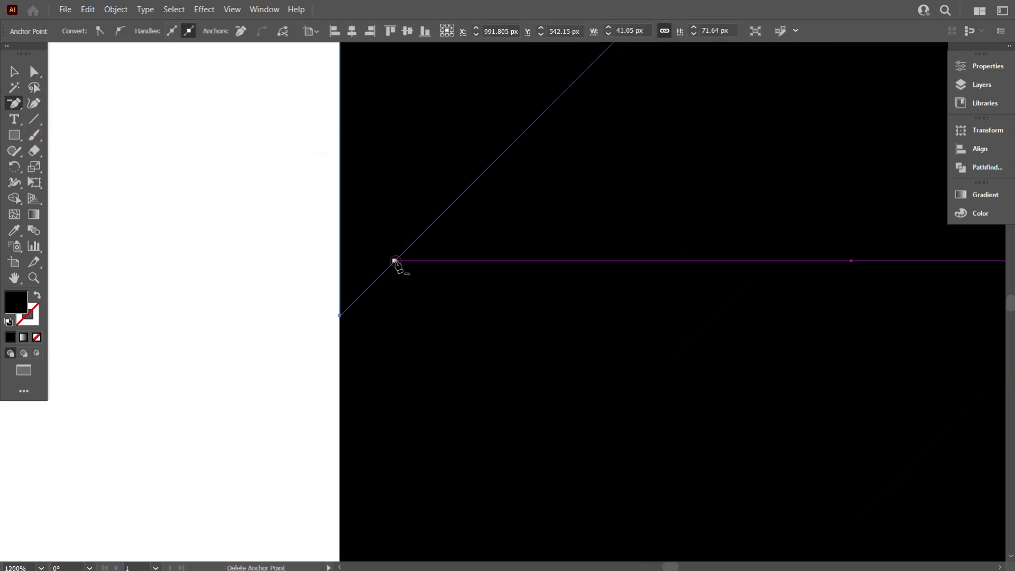
scroll(376, 295, down, 3)
scroll(418, 255, down, 2)
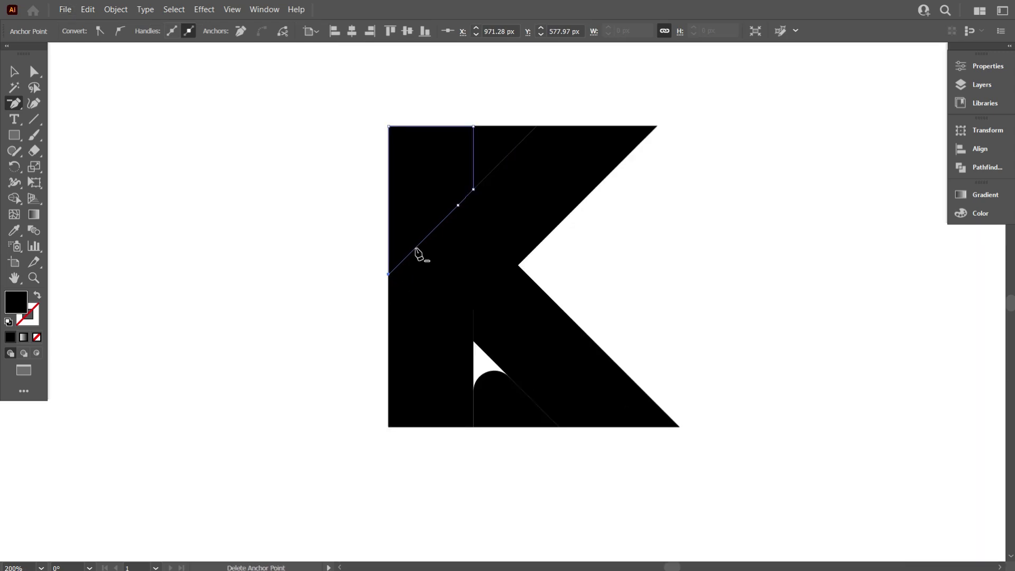
key(v)
click(127, 105)
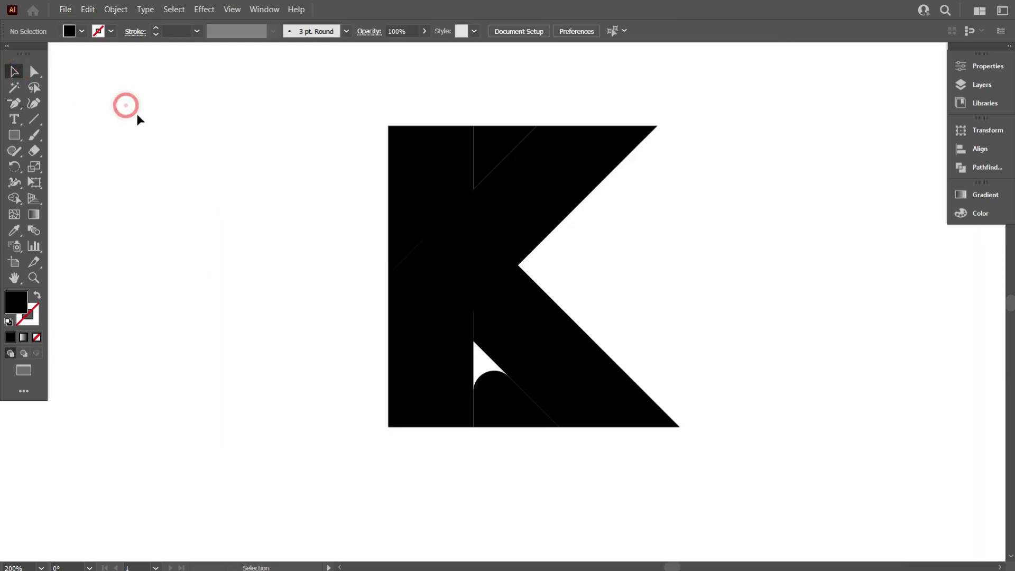
Copy the stem's upper piece and paste the duplicate in place
click(413, 169)
scroll(418, 201, up, 1)
scroll(418, 201, down, 1)
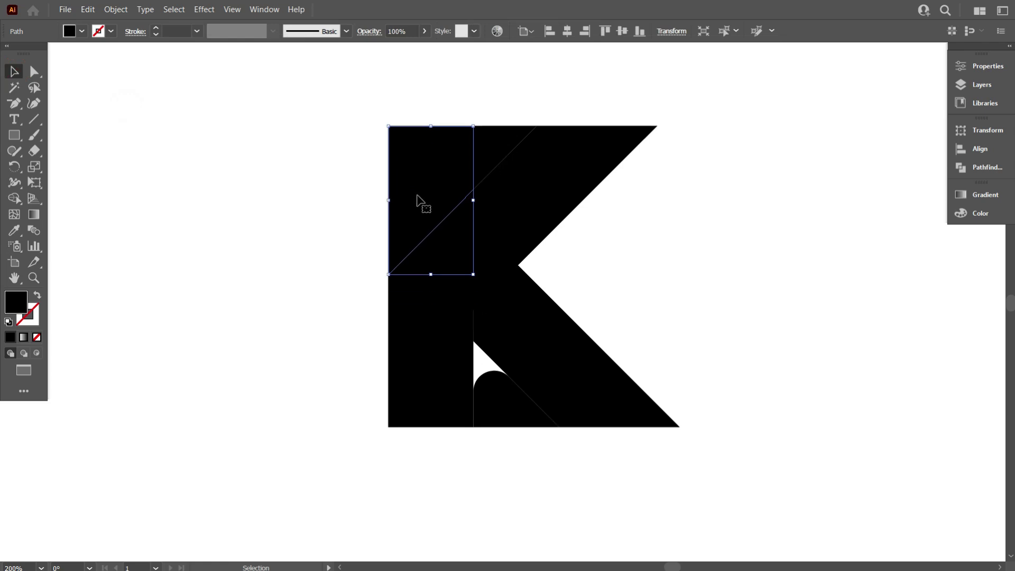
scroll(419, 212, up, 1)
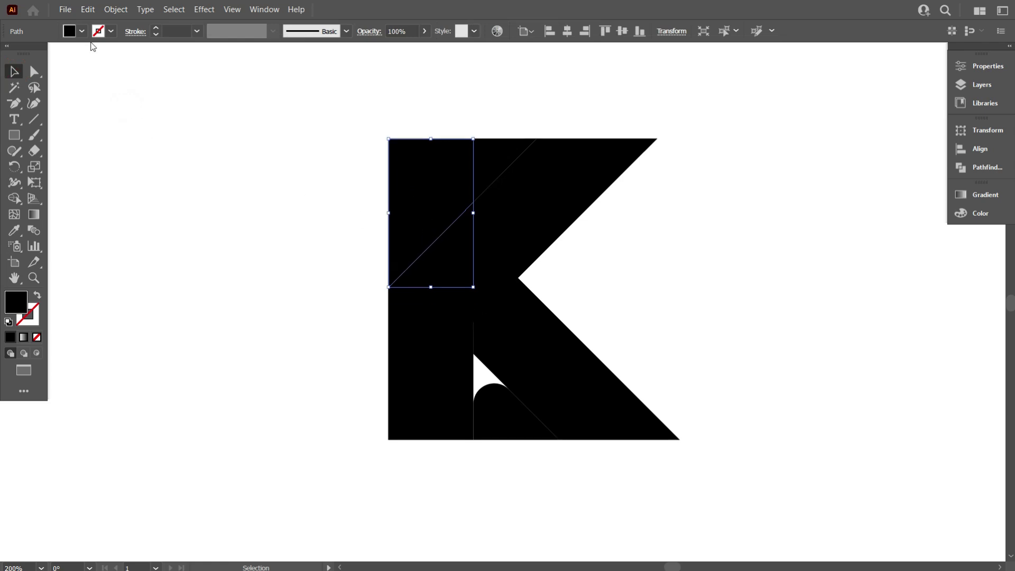
click(87, 9)
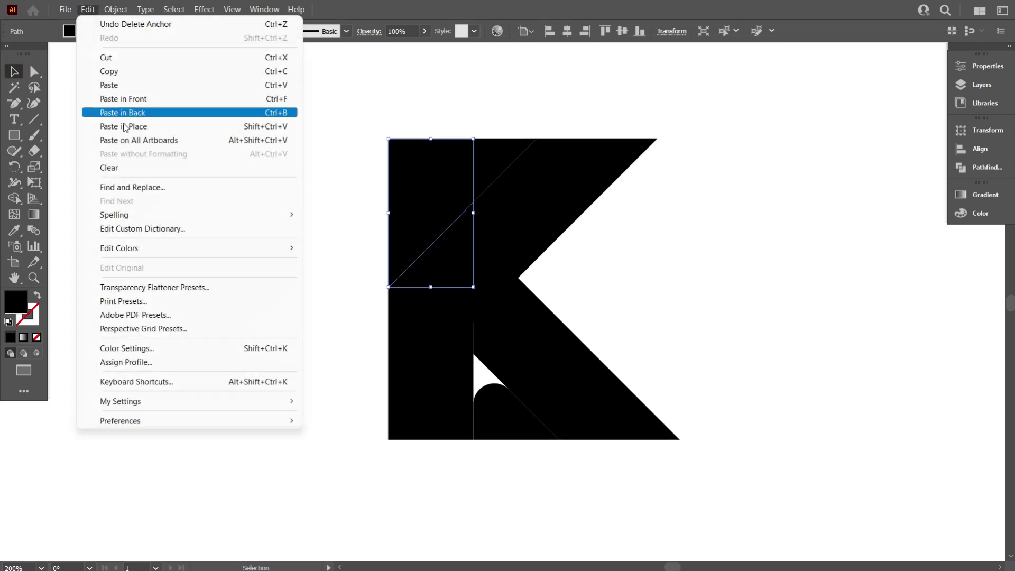
click(137, 74)
click(88, 9)
click(121, 127)
scroll(256, 190, up, 1)
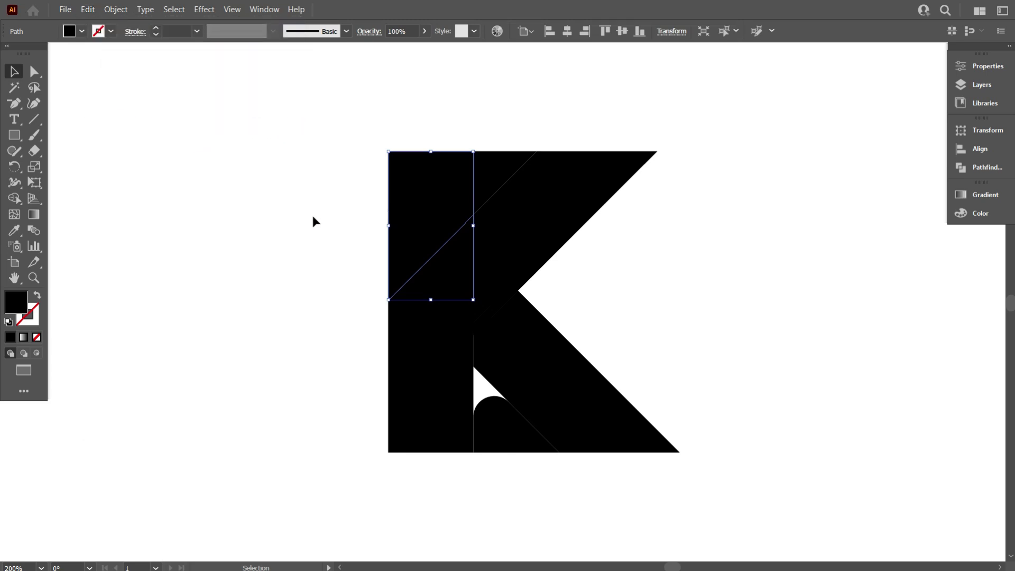
Try to increase the radius of the pasted stem piece's pointed lower corner
click(35, 71)
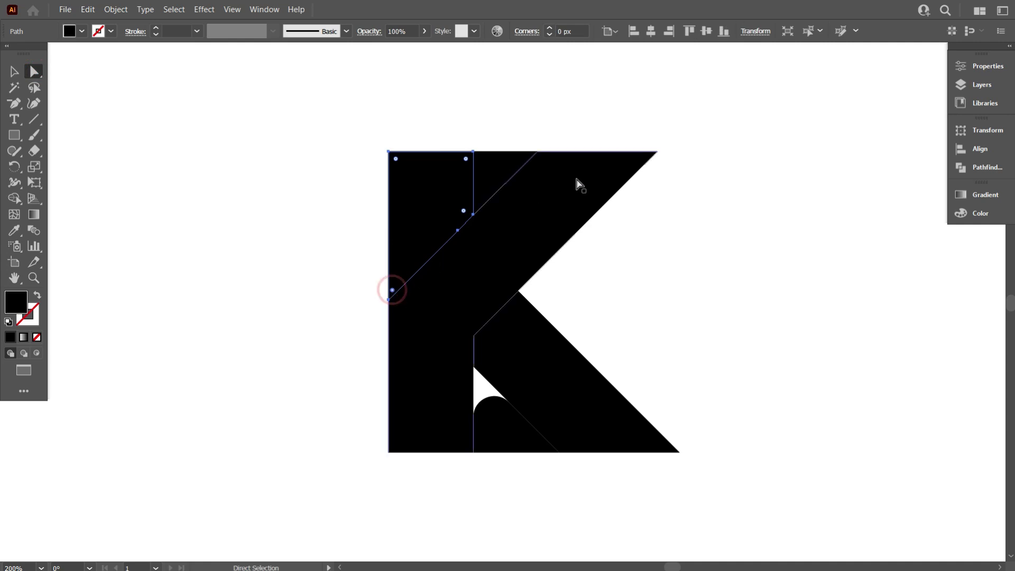
click(573, 27)
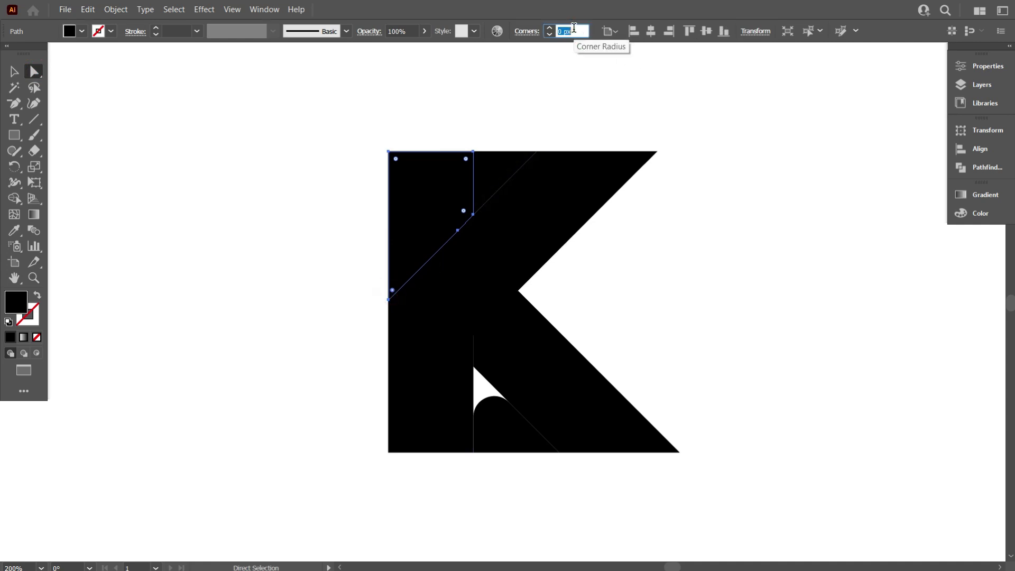
key(Up)
click(551, 70)
scroll(506, 188, down, 3)
Try rounding the lower corner of the upper triangle, starting from 4 px and raising the radius stepwise
click(495, 142)
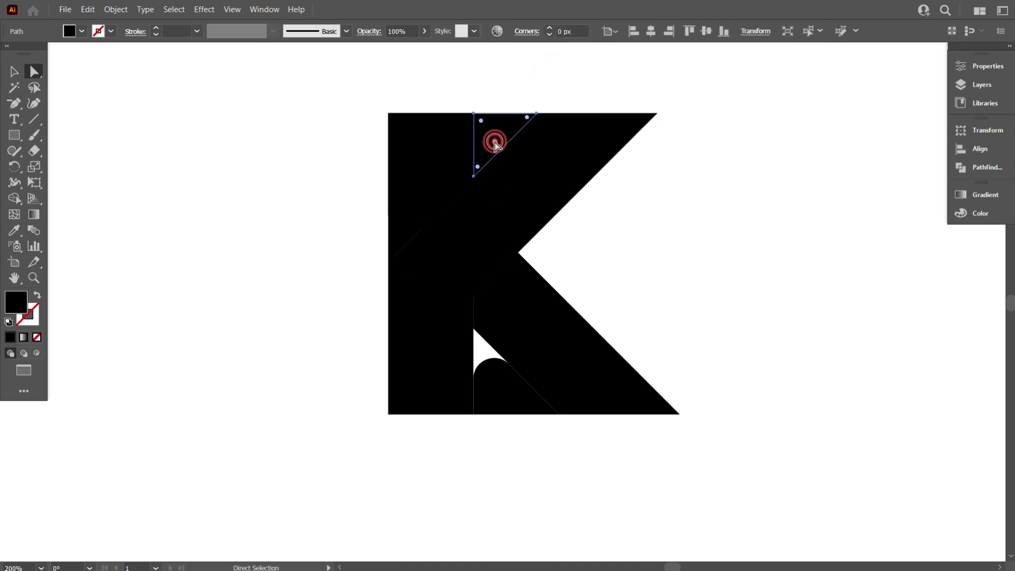
click(576, 28)
text(4)
key(Return)
key(Up)
key(Up)
key(Up)
key(Up)
key(Up)
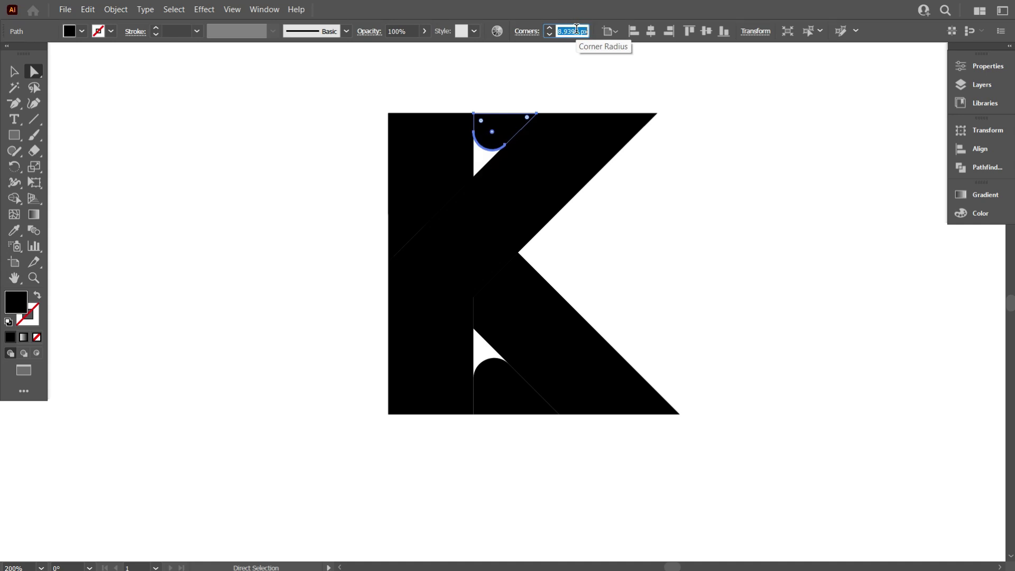
Vary the upper triangle's corner radius up and down, and try a value of 3 px
key(Down)
key(Down)
key(Up)
key(Up)
key(Down)
key(Down)
key(Down)
key(Up)
key(Up)
key(Up)
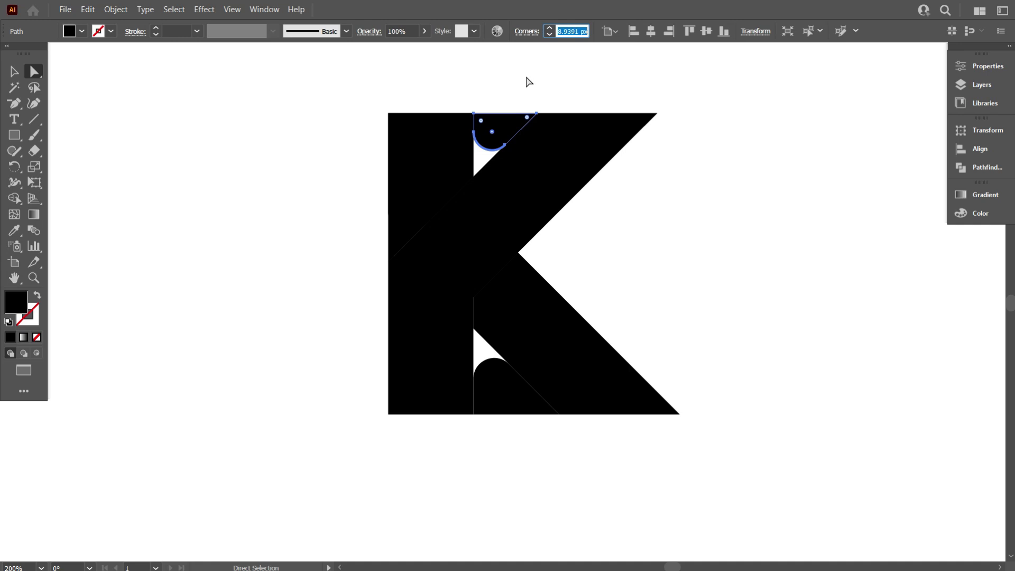
text(3)
key(Return)
click(563, 75)
Round the lower corner of the upper triangle between stem and arm, and set its radius to 10 px
click(503, 122)
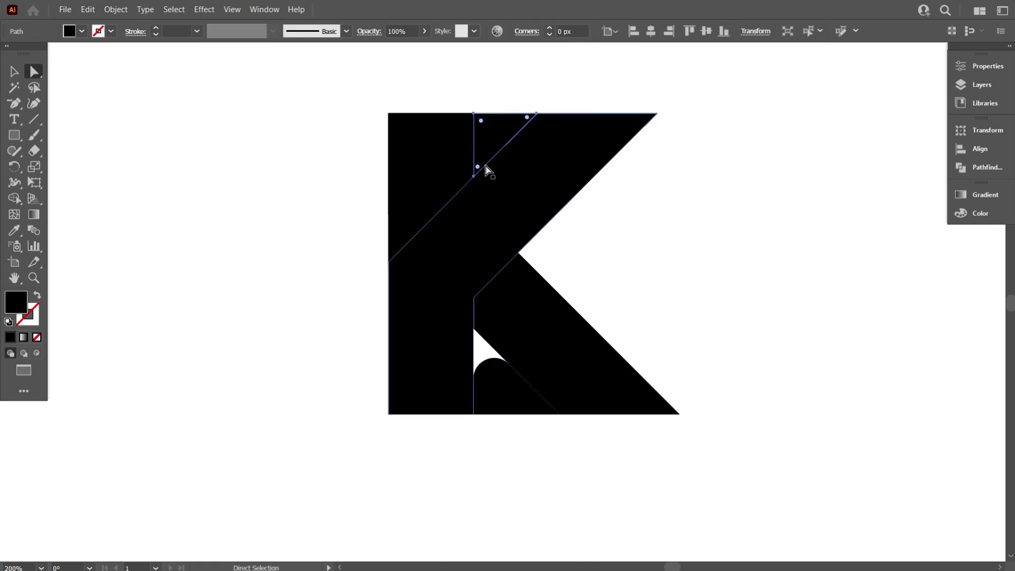
drag(478, 169, 526, 114)
click(578, 31)
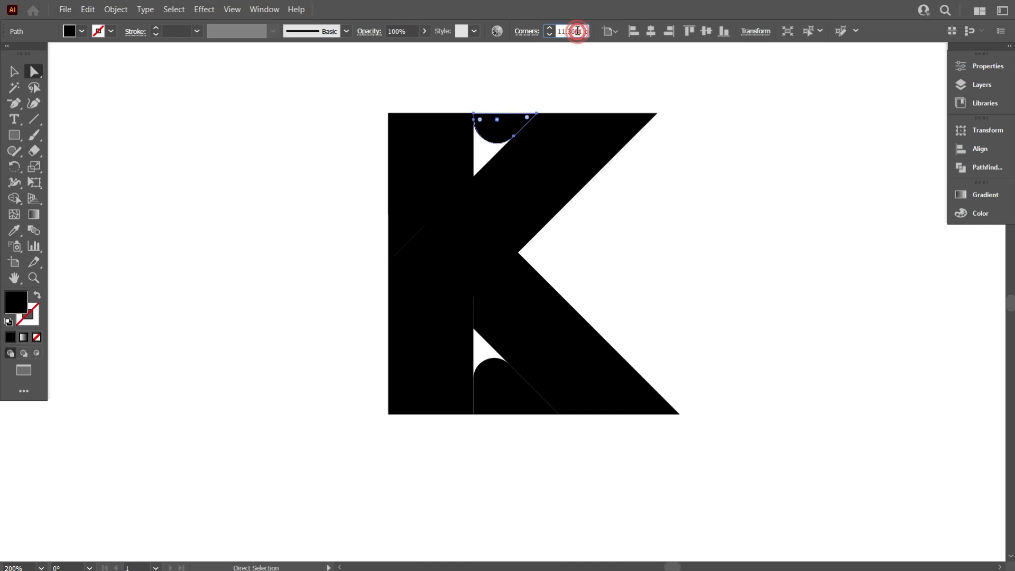
key(BackSpace)
key(BackSpace)
key(BackSpace)
key(BackSpace)
key(BackSpace)
key(BackSpace)
key(BackSpace)
key(BackSpace)
key(BackSpace)
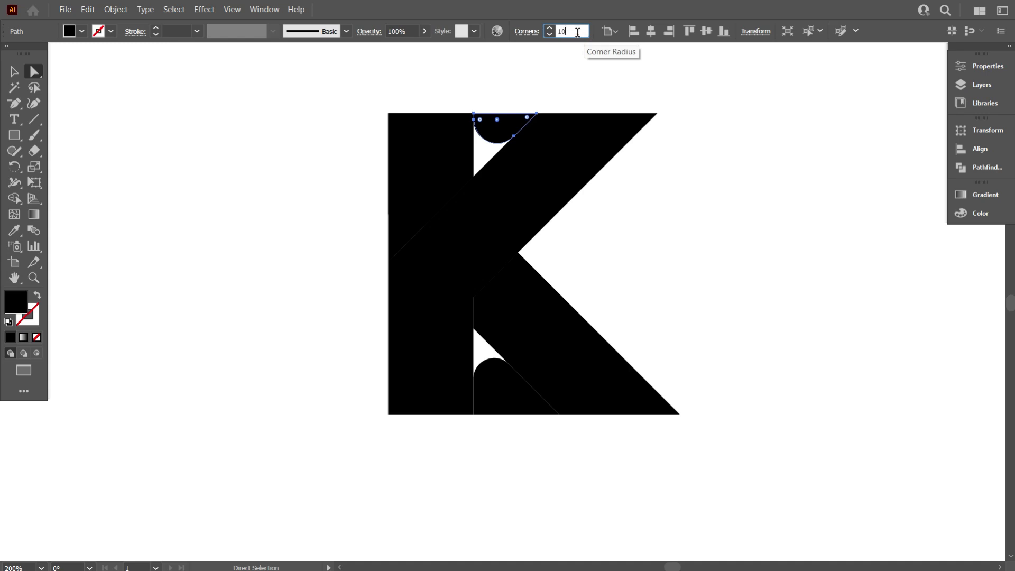
key(Return)
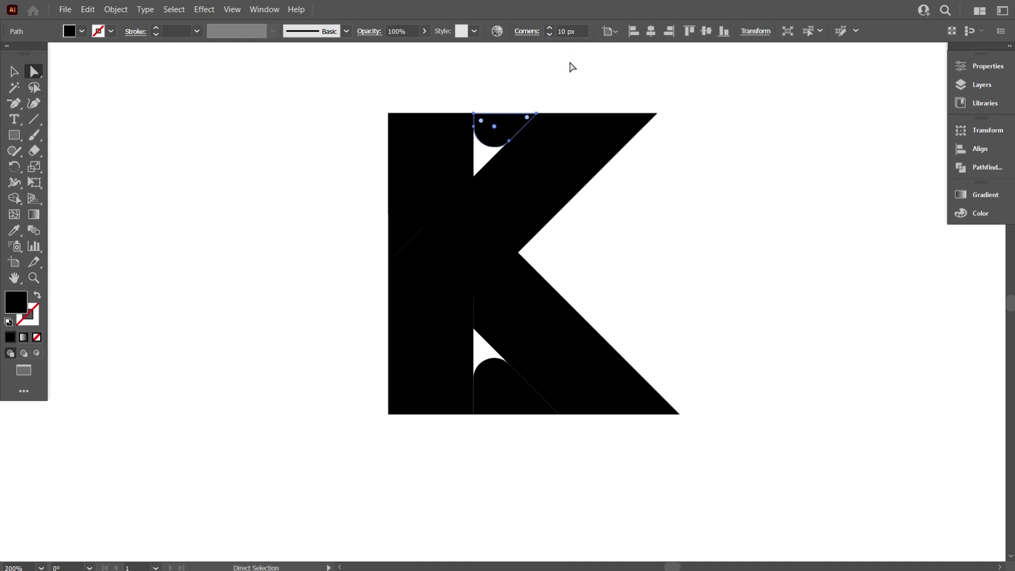
Copy the lower leg piece of the K and paste the duplicate in place over the original
click(14, 73)
click(490, 299)
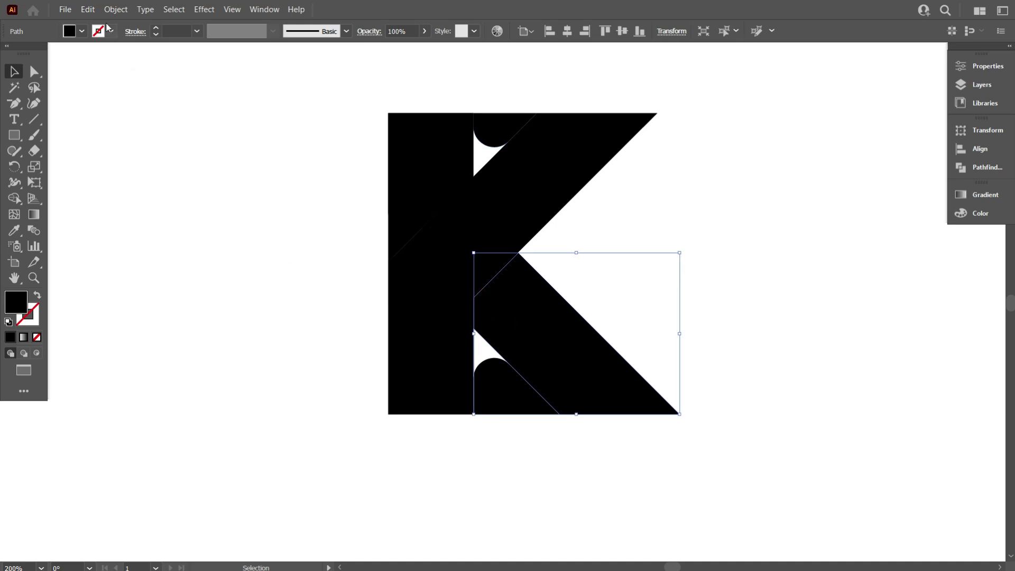
click(93, 15)
click(119, 71)
click(90, 12)
click(139, 126)
Round the duplicate leg's upper corner beside the stem, trying 10 px and enlarging the radius freehand to its maximum
click(34, 72)
click(483, 301)
click(574, 31)
scroll(575, 32, up, 4)
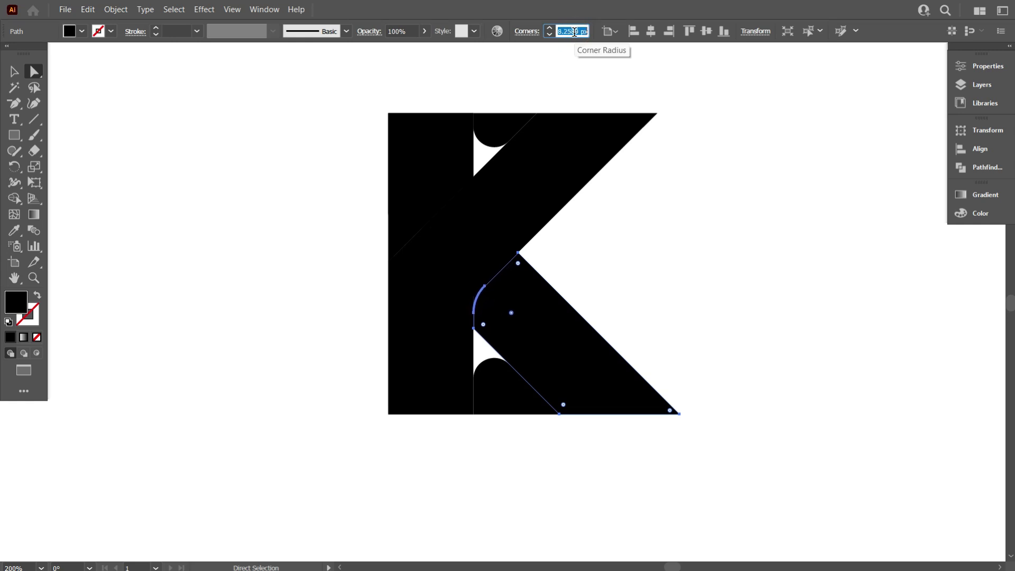
text(10)
key(Return)
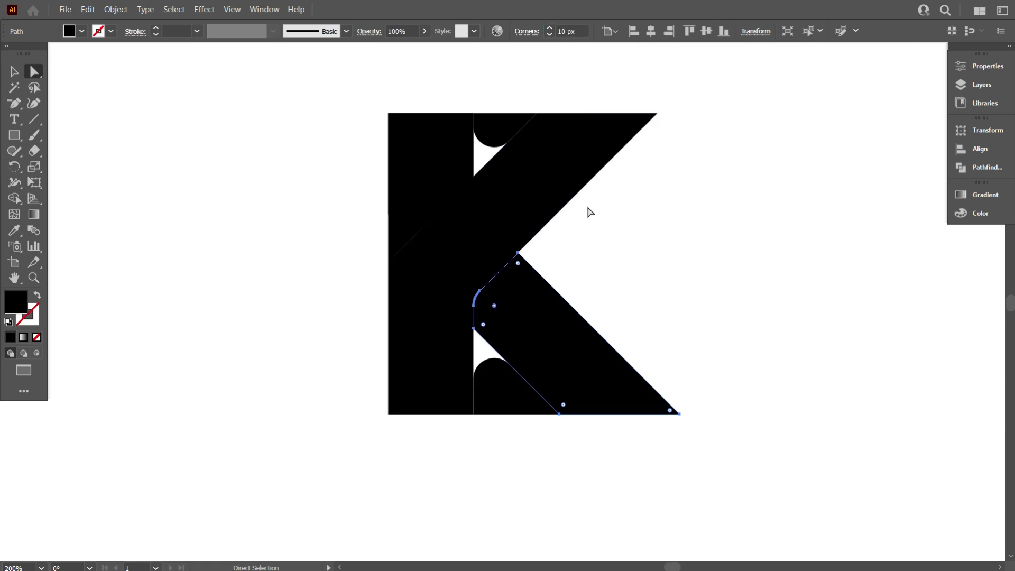
drag(493, 306, 592, 356)
Select the whole K with its construction lines and merge the stem with the arm using Shape Builder
key(v)
click(138, 148)
scroll(356, 221, down, 1)
drag(249, 100, 606, 382)
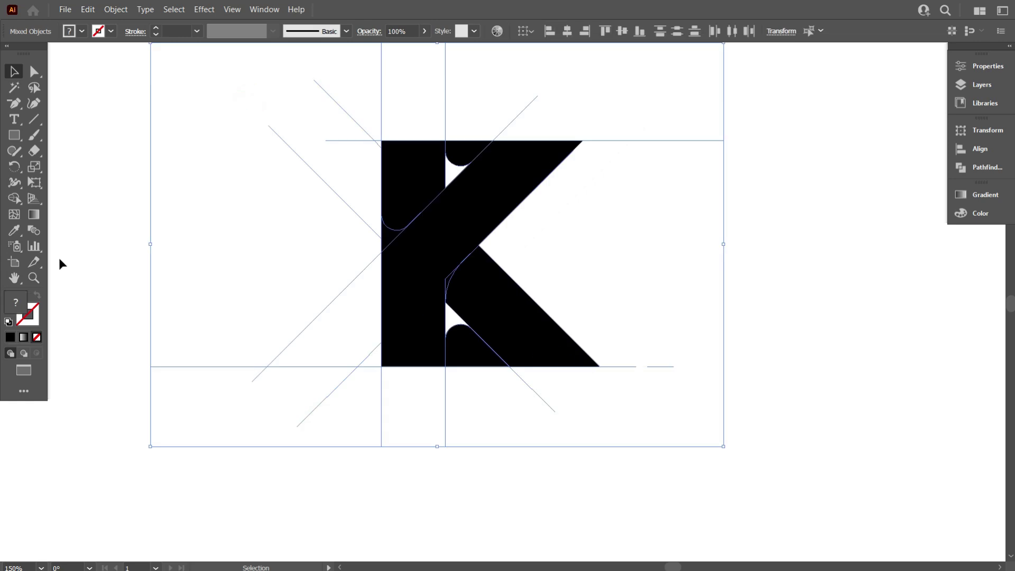
click(14, 198)
scroll(359, 243, up, 1)
drag(438, 265, 401, 239)
scroll(455, 310, up, 2)
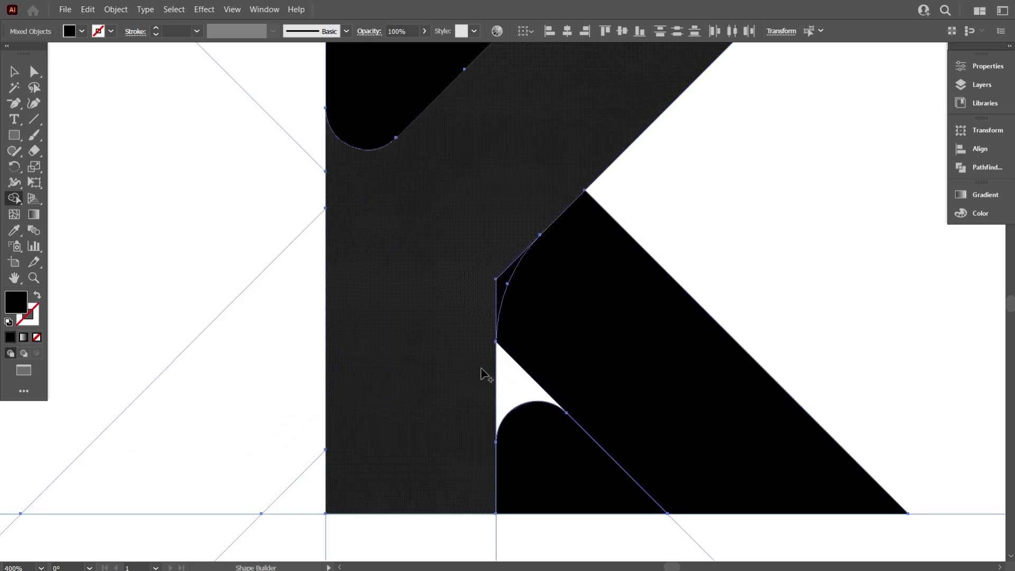
Try to merge the lower white gap and the sliver beside the leg's curve into the stem
mouse_move(464, 350)
mouse_down()
mouse_move(477, 351)
mouse_move(466, 350)
mouse_up()
scroll(485, 386, down, 1)
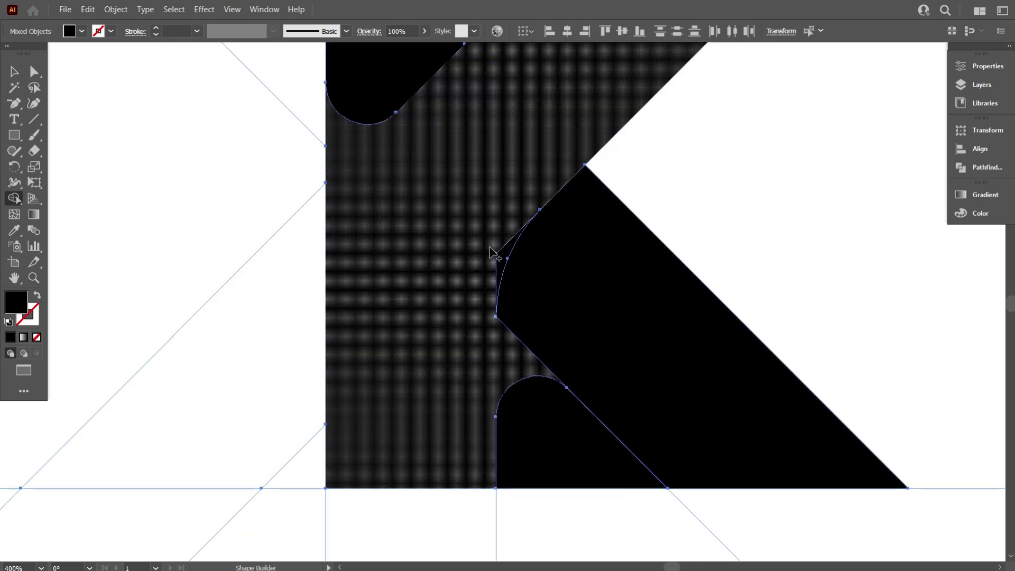
drag(486, 221, 502, 254)
scroll(442, 281, up, 1)
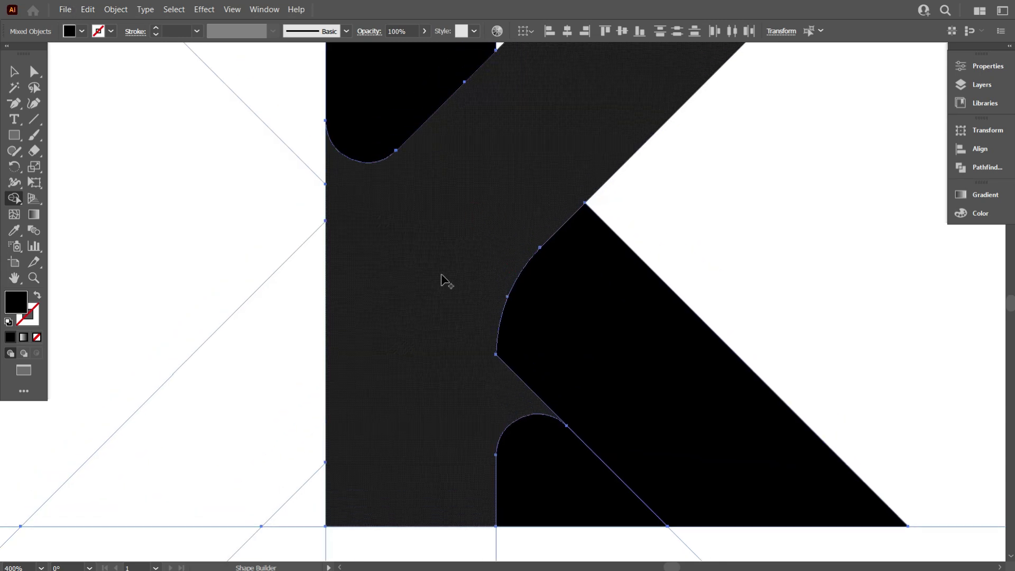
scroll(443, 278, down, 2)
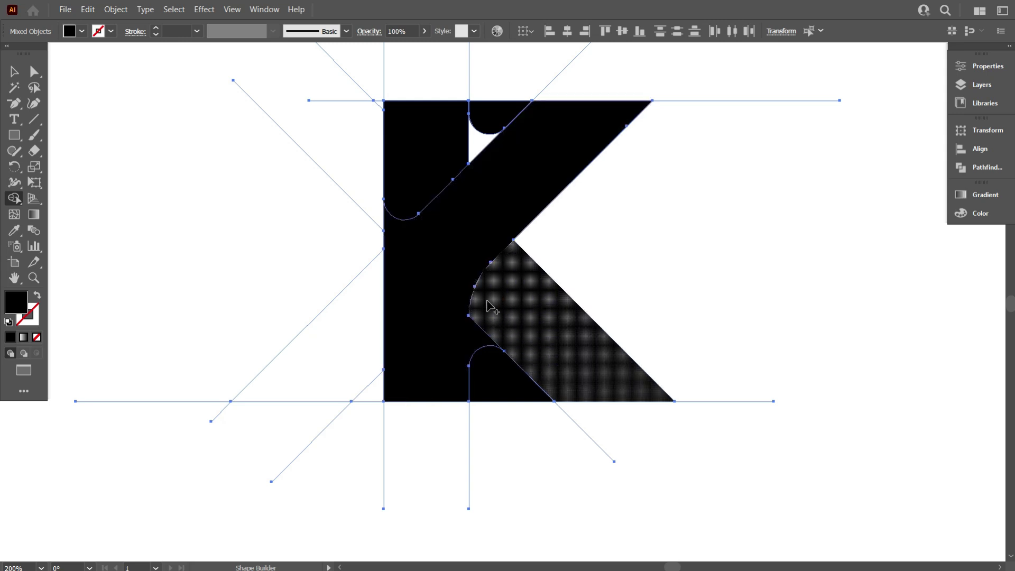
key(ctrl+z)
Round the leg's lower inner corner freehand to a radius of about 19.6 px, giving it a curved end
click(486, 314)
key(v)
click(136, 197)
click(519, 305)
click(34, 74)
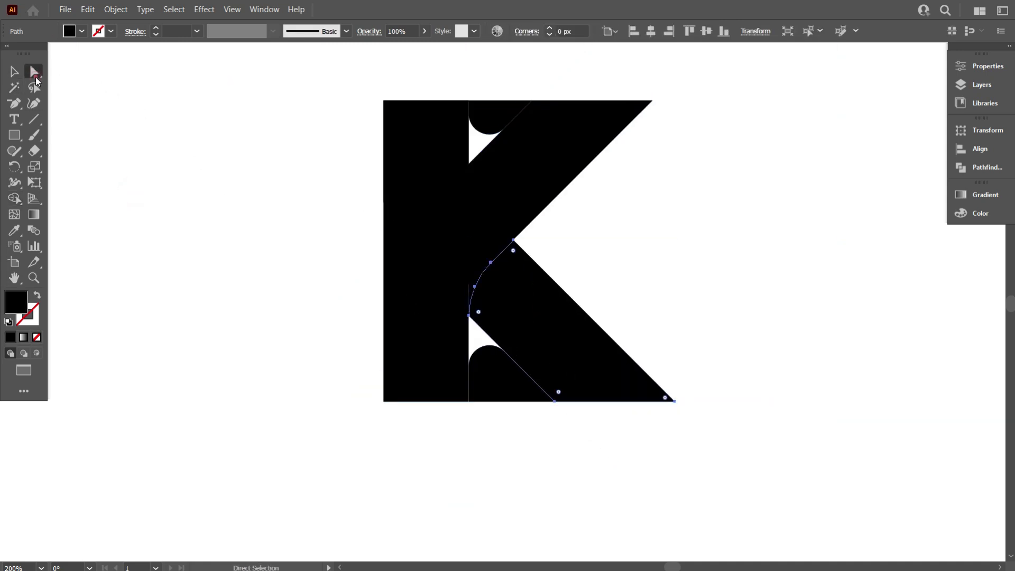
drag(479, 313, 558, 329)
click(495, 275)
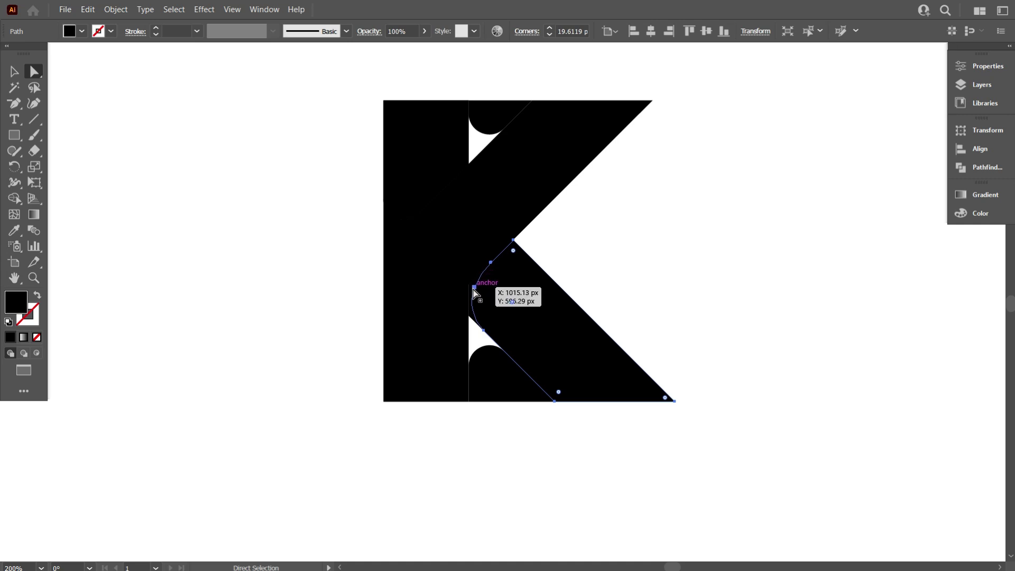
click(475, 288)
click(470, 299)
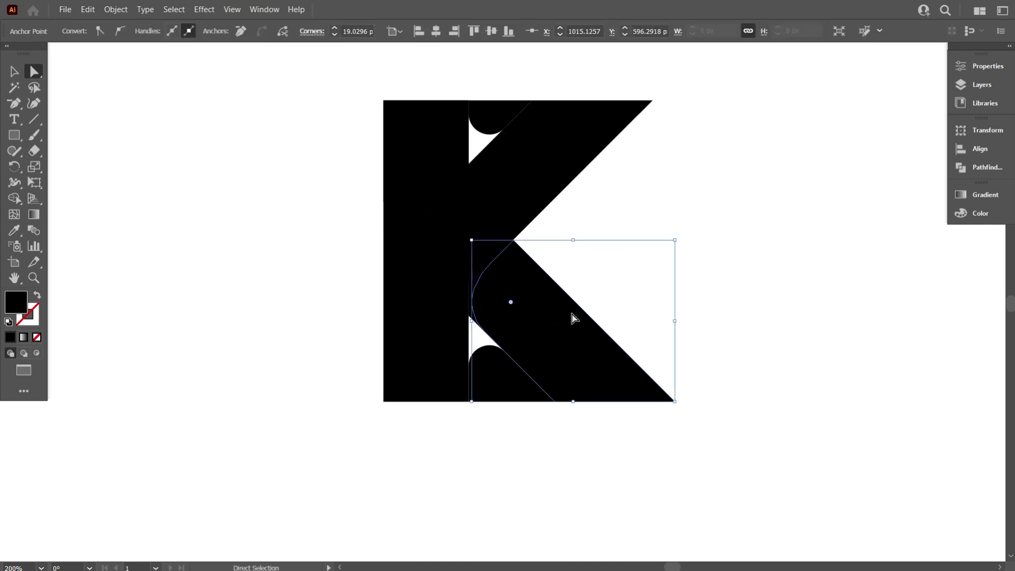
Select everything and merge the lower gap and the slivers around the leg's rounded end into the stem with Shape Builder
click(14, 71)
click(99, 119)
drag(199, 130, 671, 456)
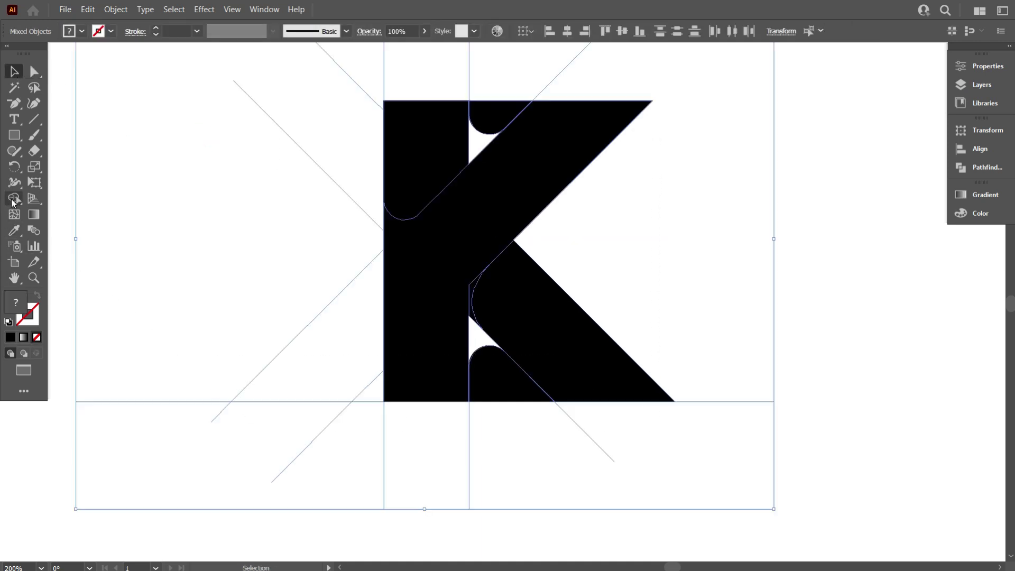
click(14, 199)
drag(410, 303, 472, 341)
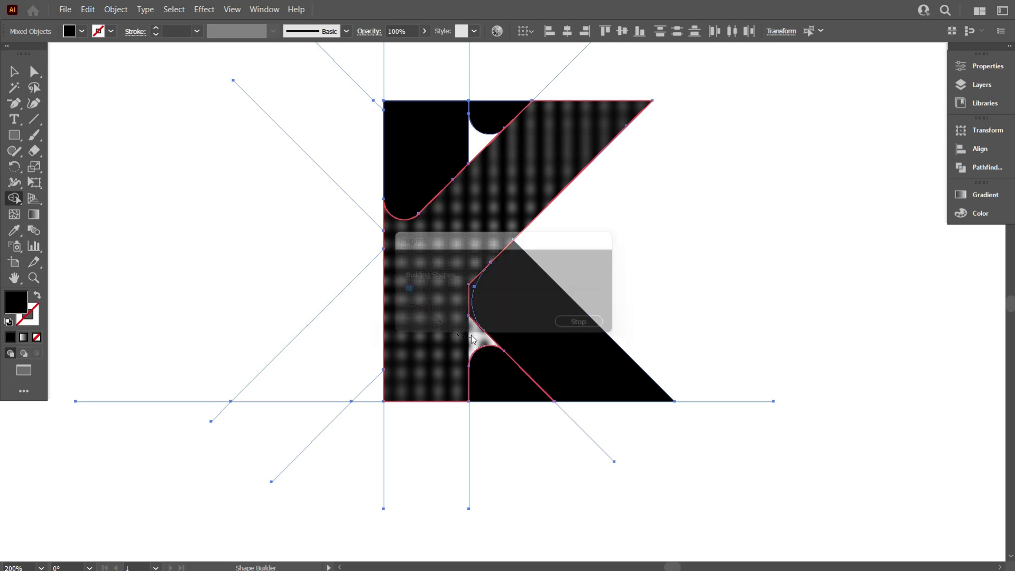
scroll(459, 312, up, 2)
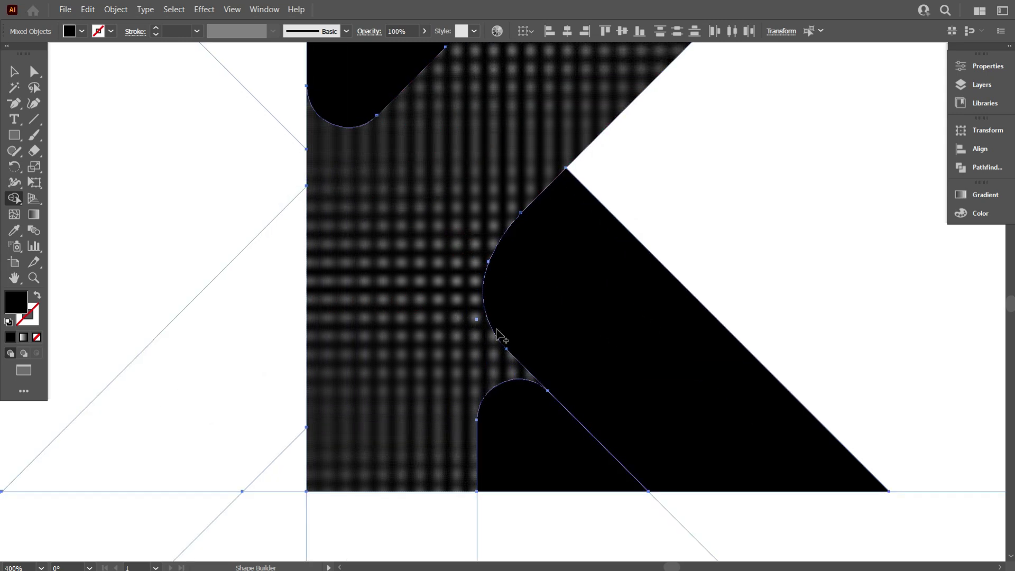
Try to merge the white gap below the upper rounded triangle into the stem's top piece
scroll(497, 335, down, 3)
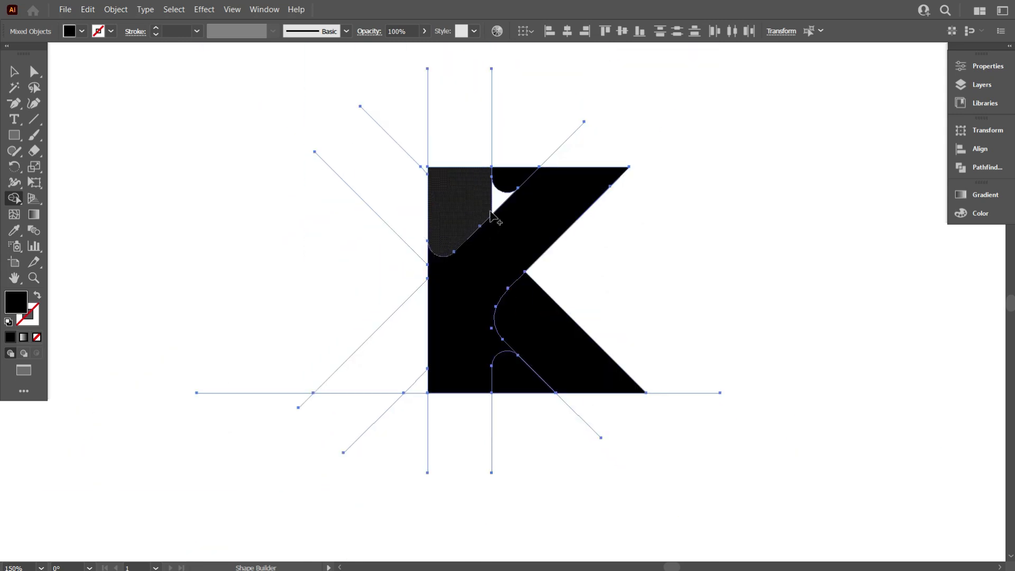
scroll(479, 204, up, 1)
drag(474, 202, 506, 197)
click(15, 73)
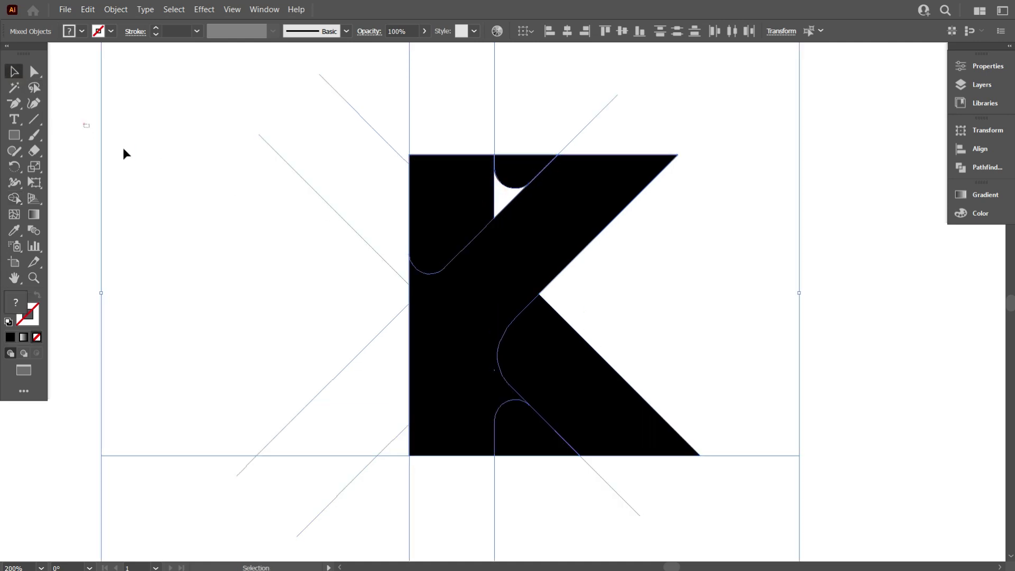
click(84, 122)
Reselect all the pieces and merge the upper white gap with the stem's top piece using Shape Builder
scroll(351, 249, down, 2)
drag(313, 130, 540, 394)
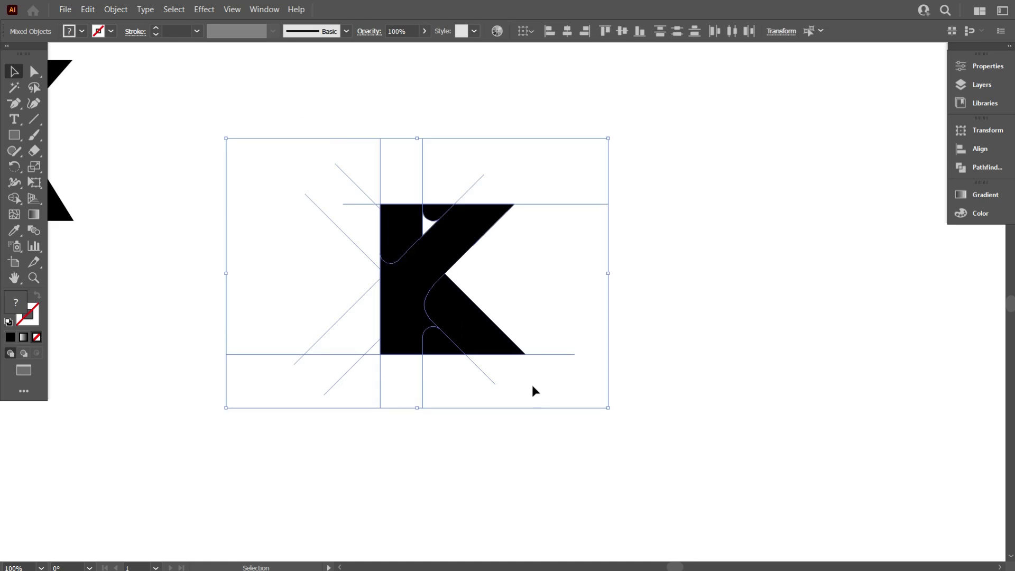
click(15, 198)
scroll(345, 239, up, 2)
drag(480, 213, 508, 212)
scroll(465, 224, down, 2)
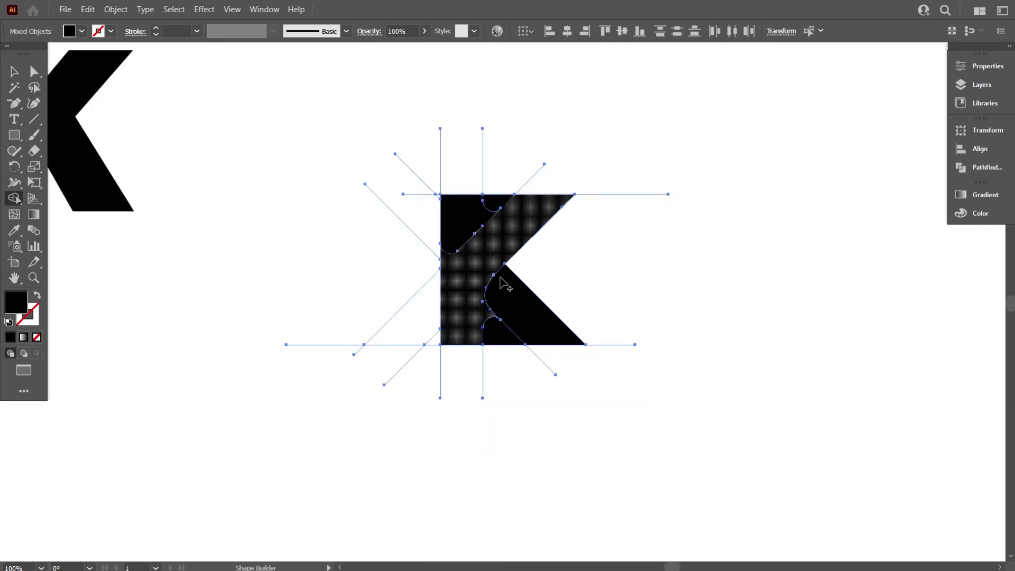
Delete the upper and lower rounded triangle pieces between the stem and the diagonals to open two notches
click(14, 70)
click(160, 123)
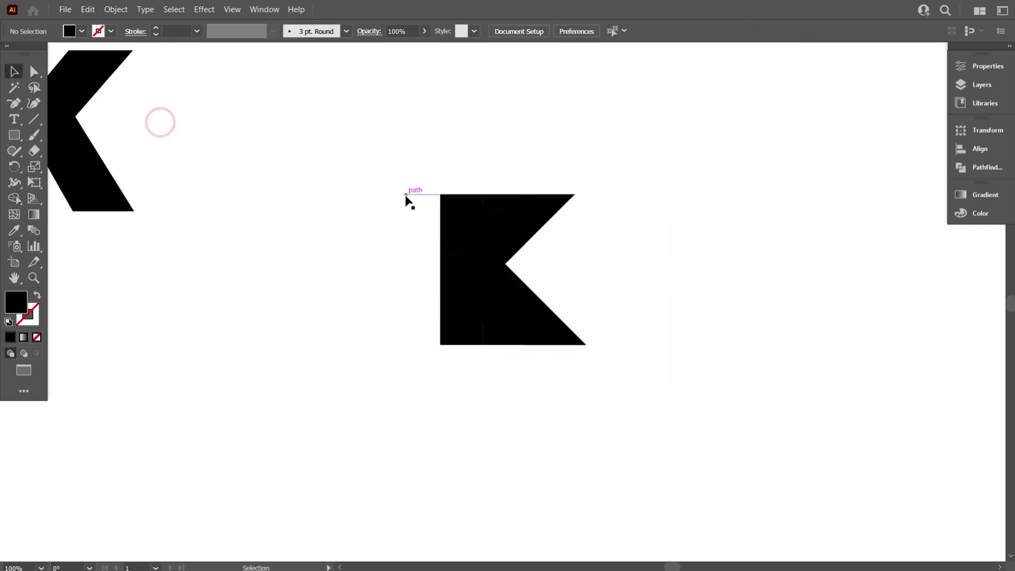
scroll(449, 191, down, 1)
click(492, 178)
key(Delete)
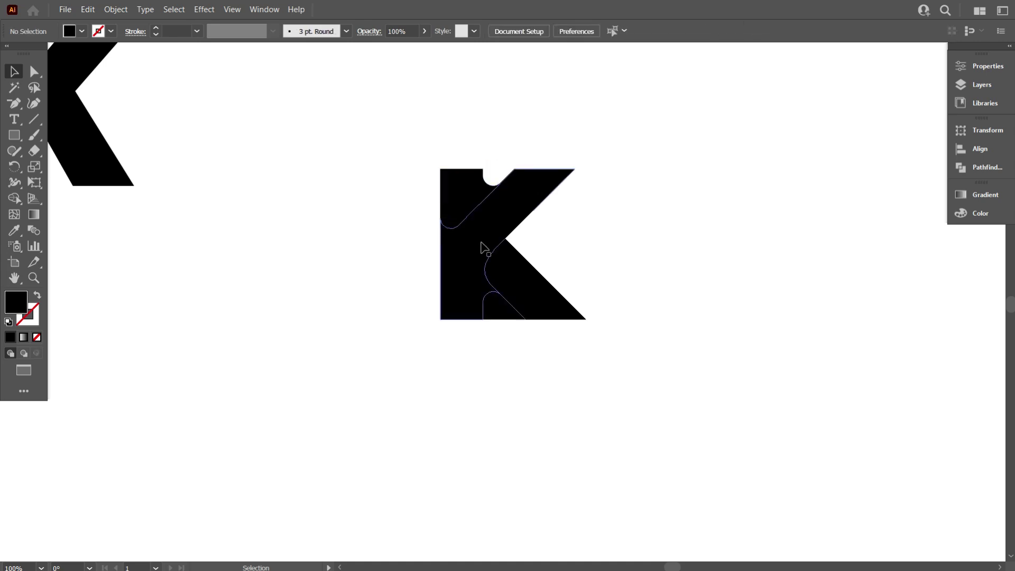
click(499, 313)
key(Delete)
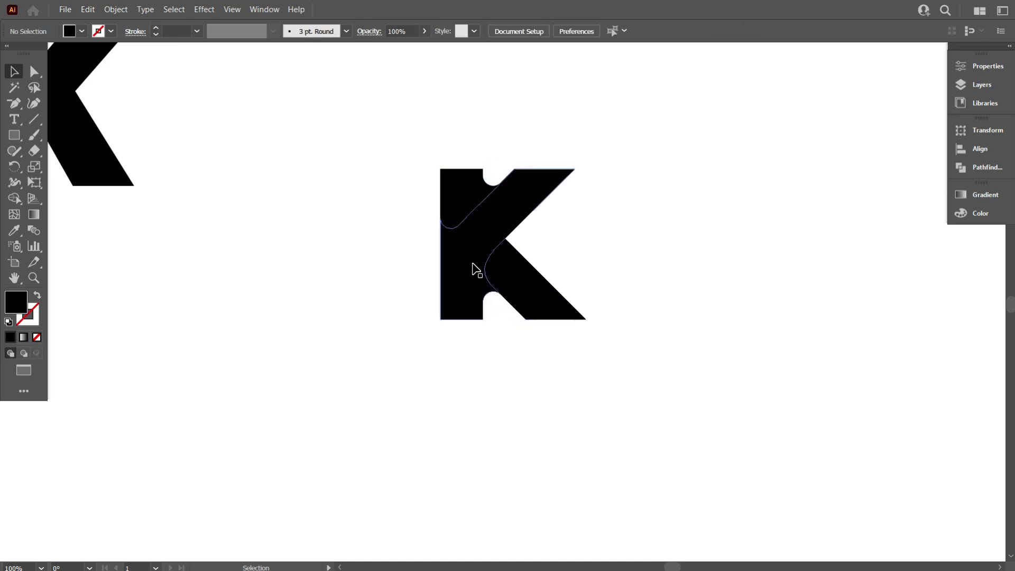
Select the three K pieces and move them clear of the leftover leg copy and construction lines
click(461, 196)
shift+click(459, 273)
shift+click(514, 274)
drag(500, 262, 786, 332)
click(636, 379)
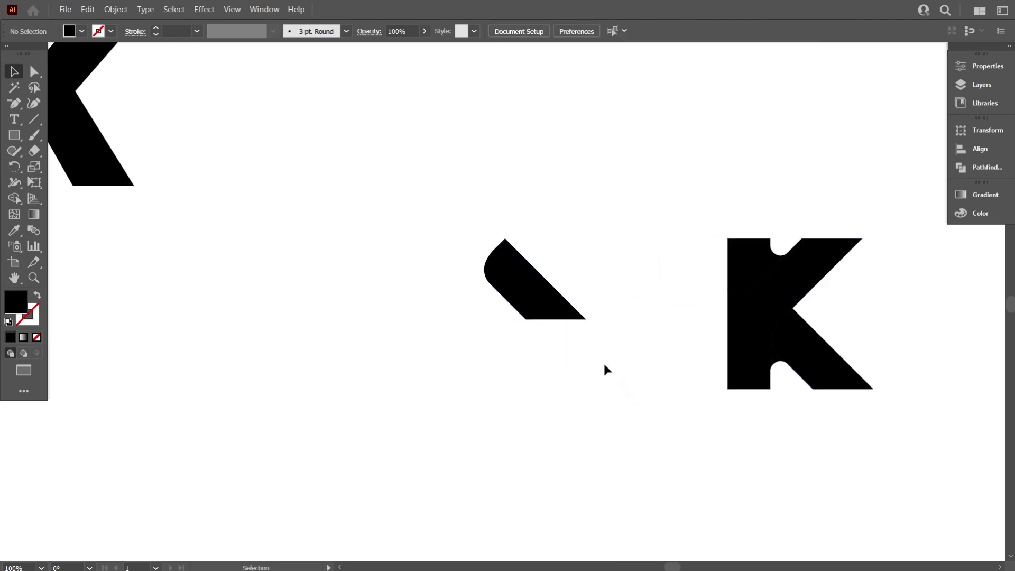
scroll(699, 297, down, 2)
drag(878, 399, 510, 241)
scroll(584, 299, up, 2)
drag(584, 300, 668, 321)
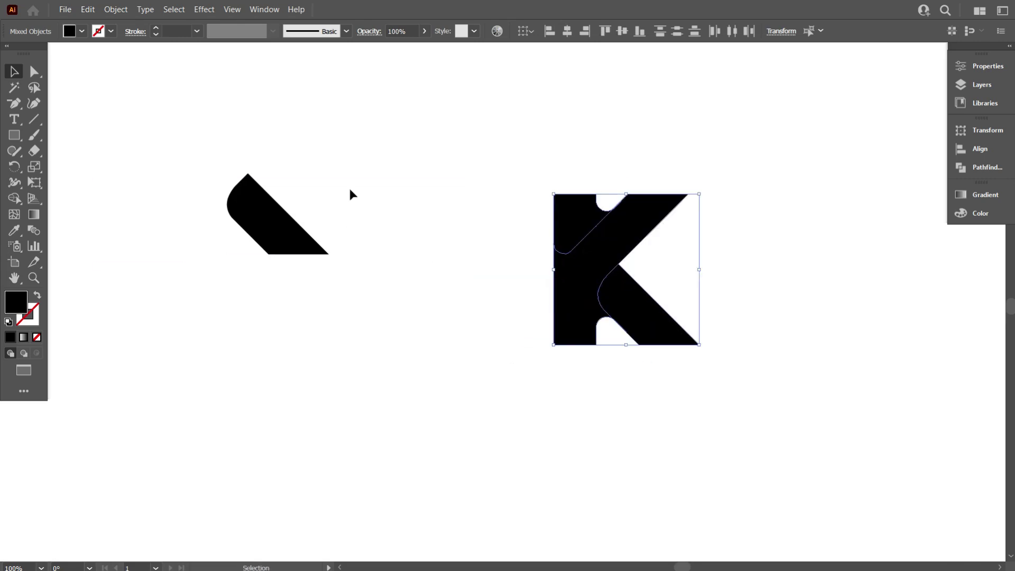
Fill the three K pieces with the light-to-dark blue gradient swatch
click(82, 31)
click(22, 83)
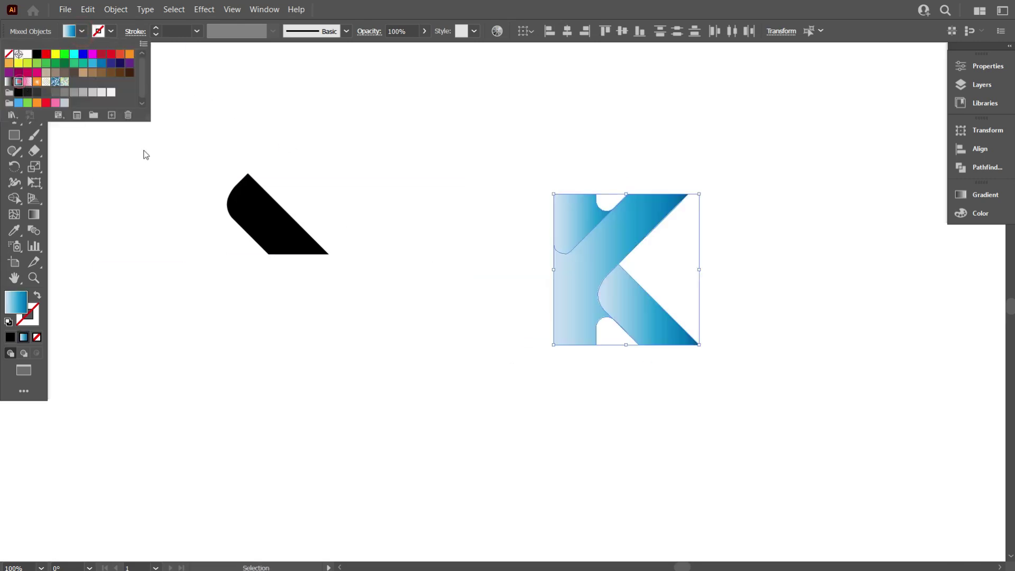
click(479, 367)
click(480, 367)
scroll(573, 272, up, 2)
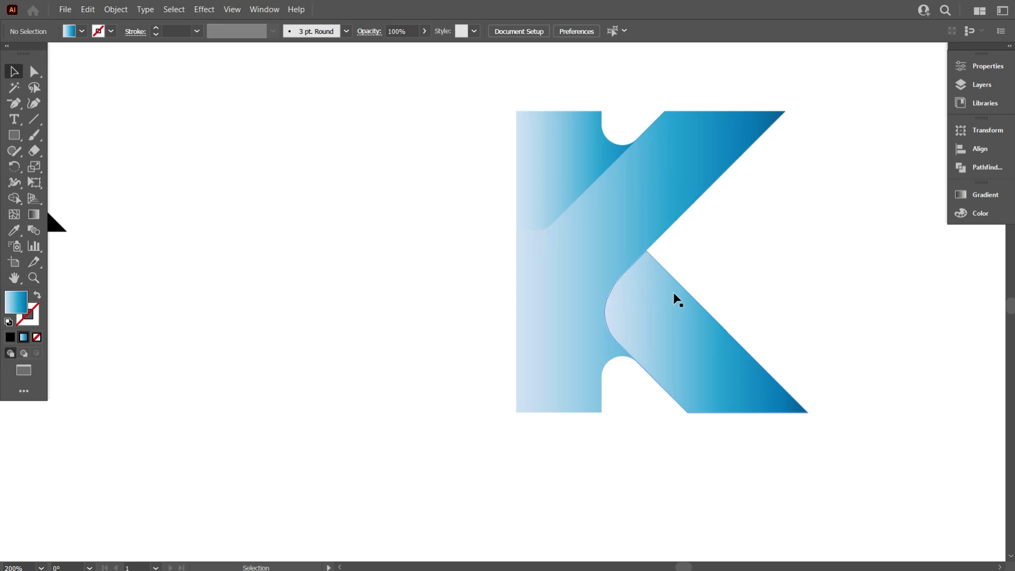
Reduce the radius of the upper notch between stem and arm slightly freehand
scroll(764, 294, down, 1)
click(639, 204)
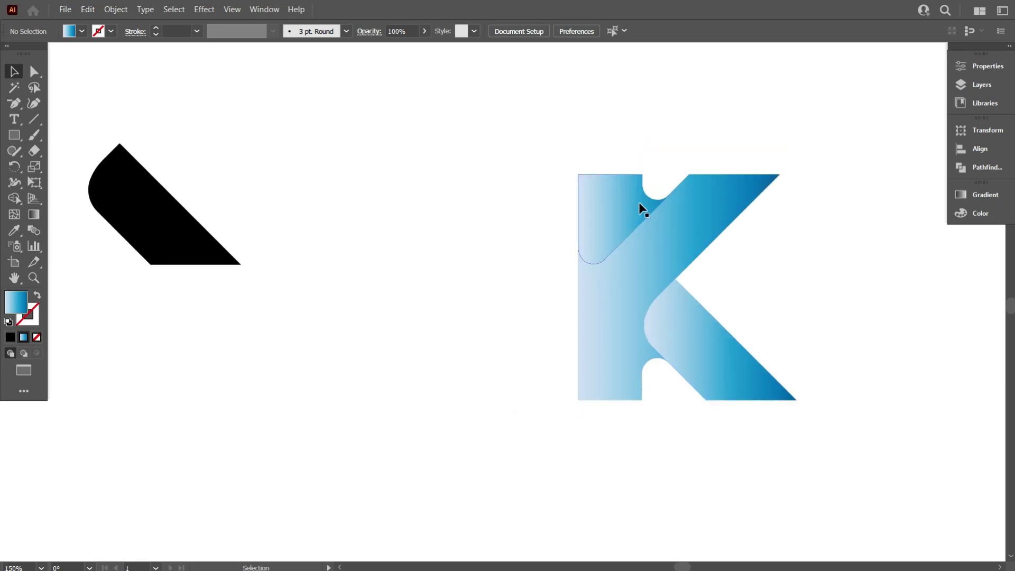
click(33, 72)
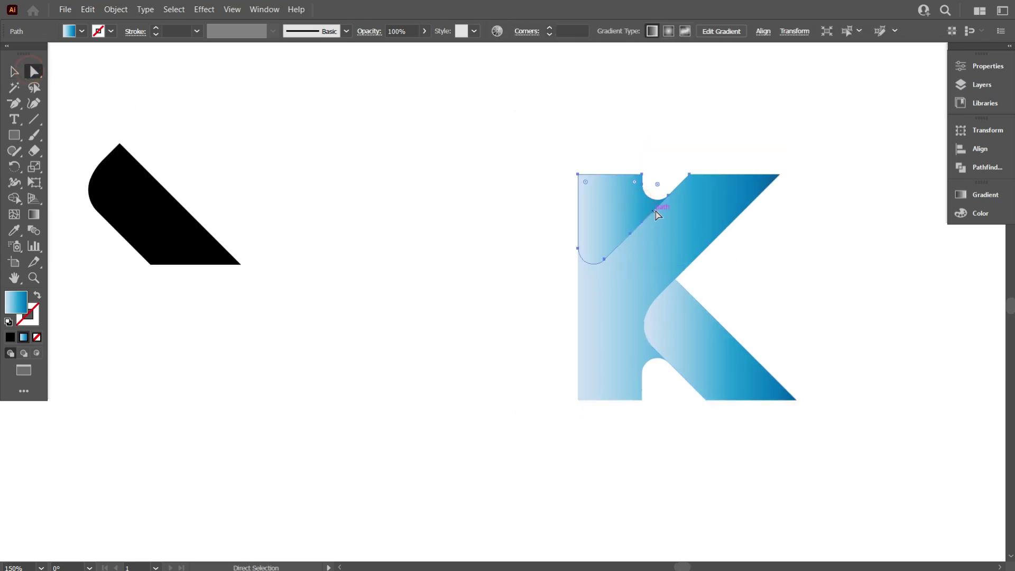
drag(657, 185, 653, 196)
click(679, 154)
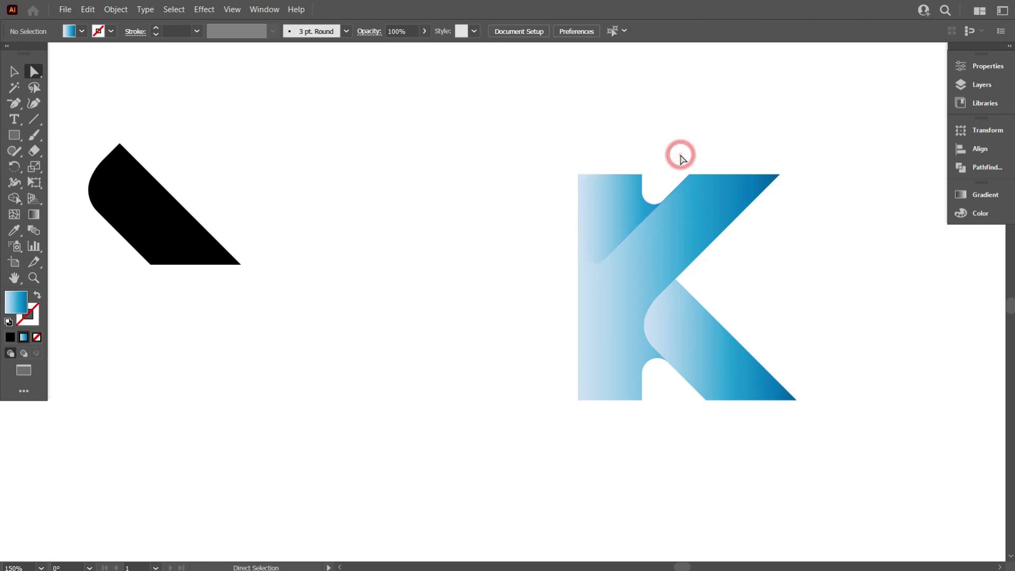
Select the stem's top piece and set the upper notch's corner radius to 7 px
scroll(653, 306, down, 1)
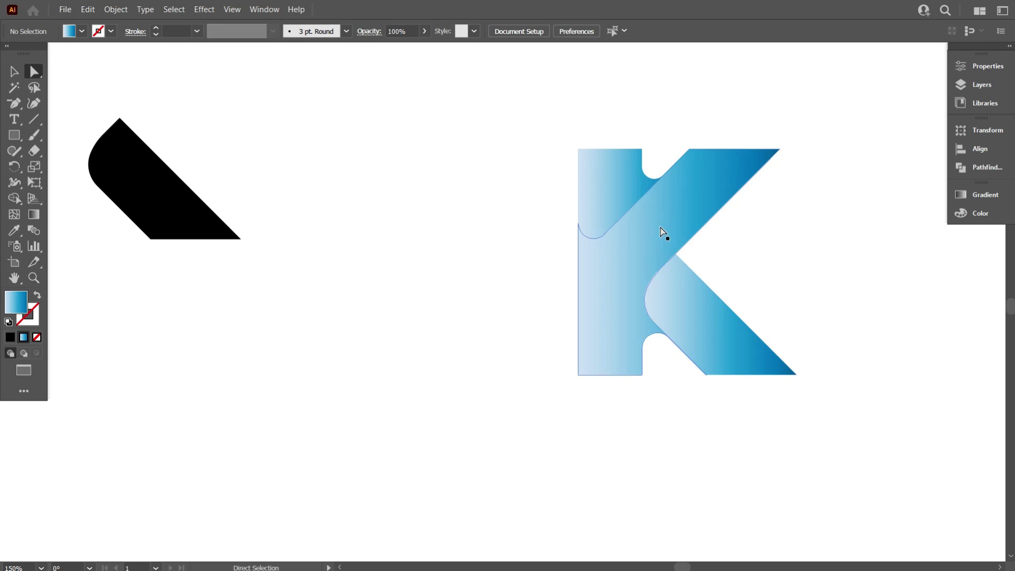
scroll(523, 214, down, 2)
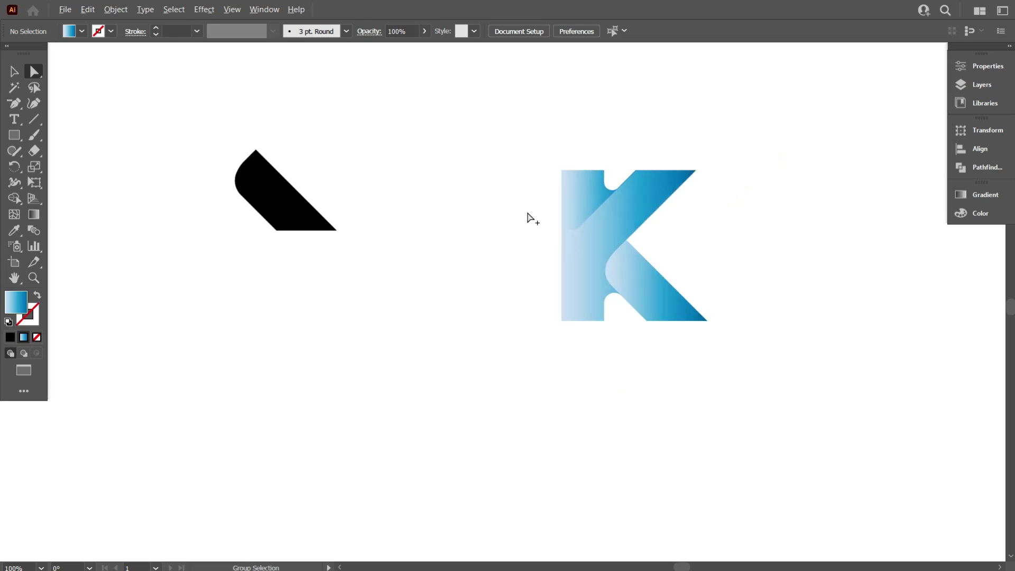
scroll(615, 280, up, 2)
scroll(564, 283, up, 3)
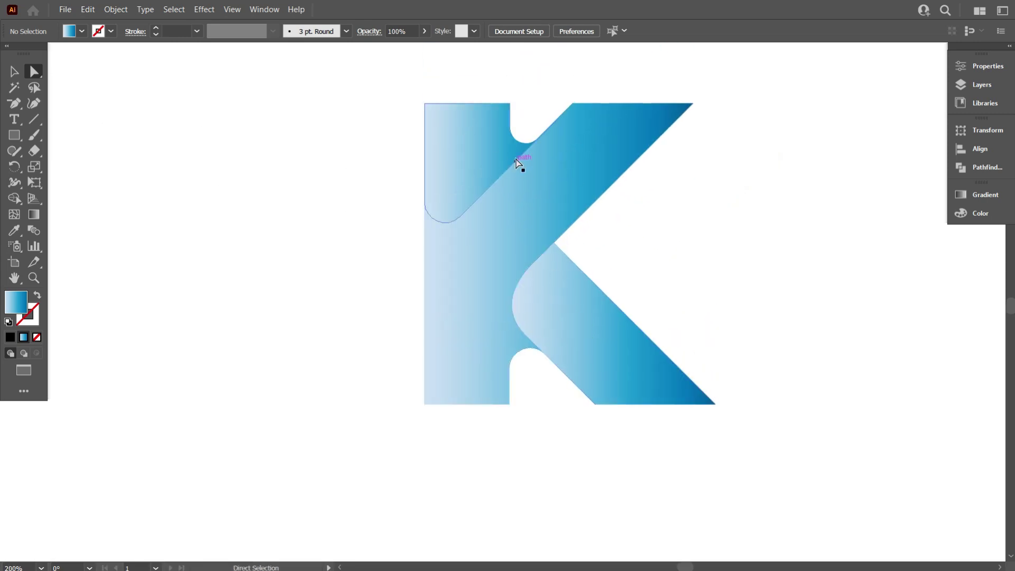
click(515, 141)
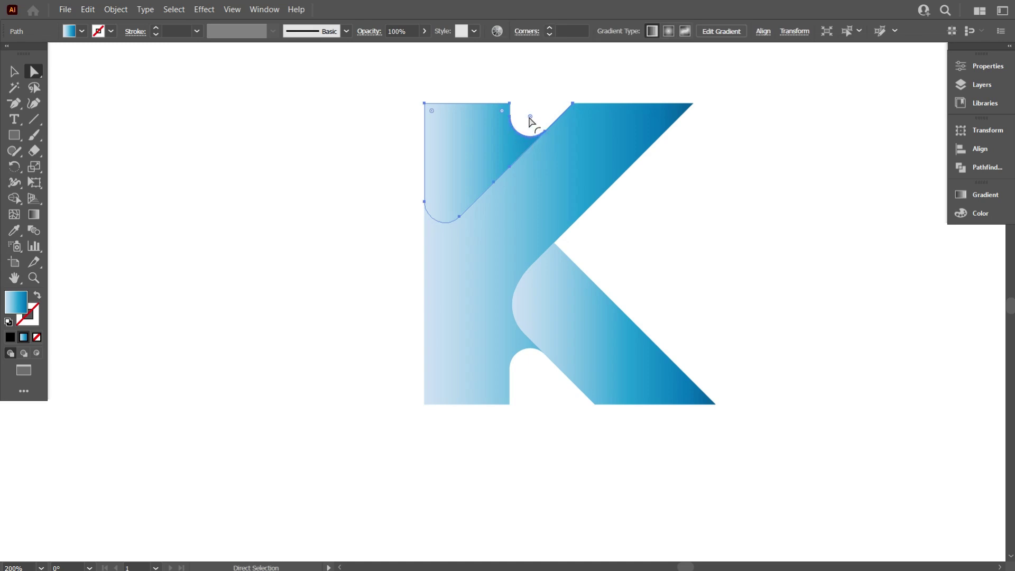
click(579, 31)
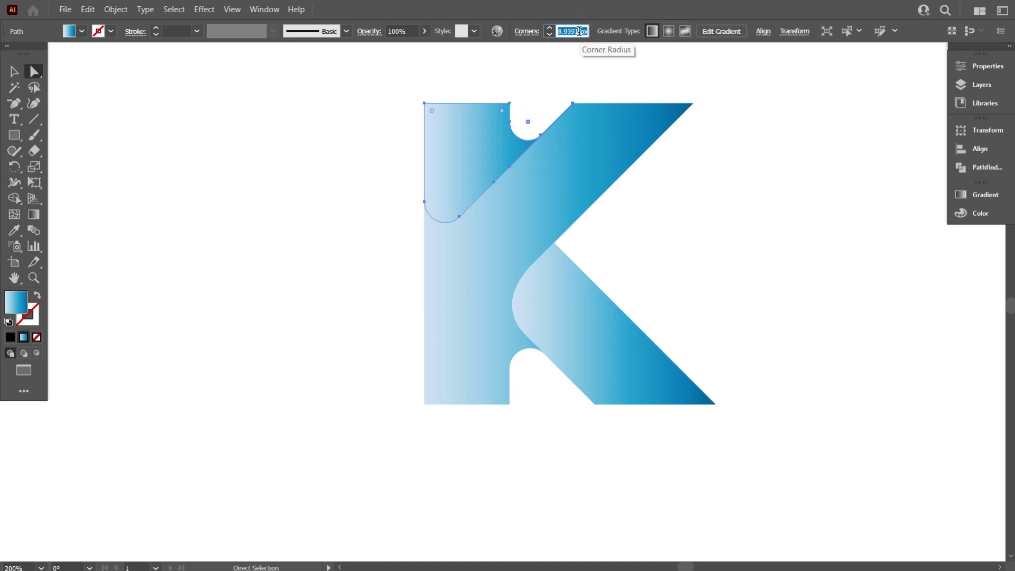
text(7)
key(Return)
click(8, 76)
click(154, 154)
scroll(485, 351, down, 2)
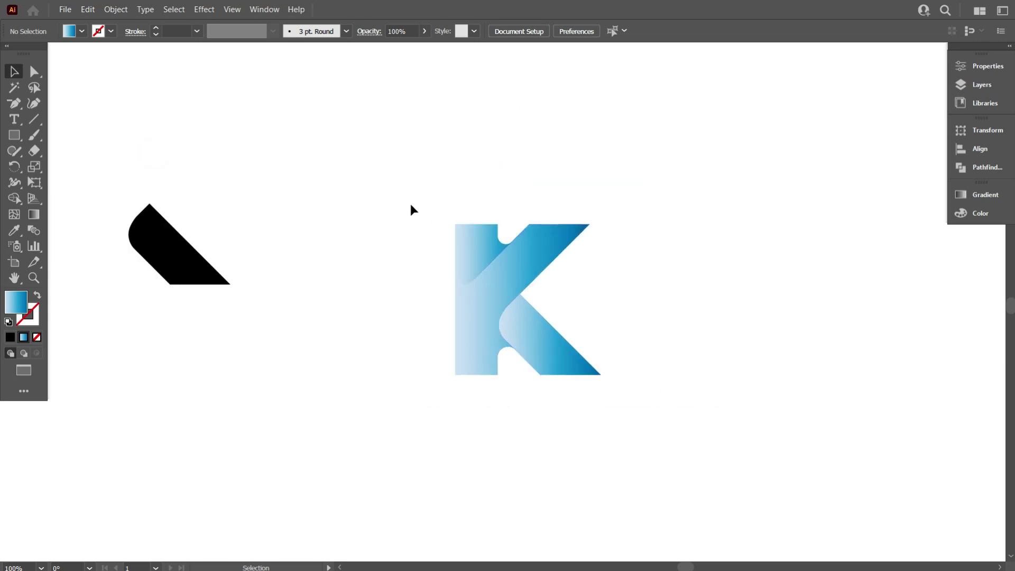
scroll(530, 304, up, 2)
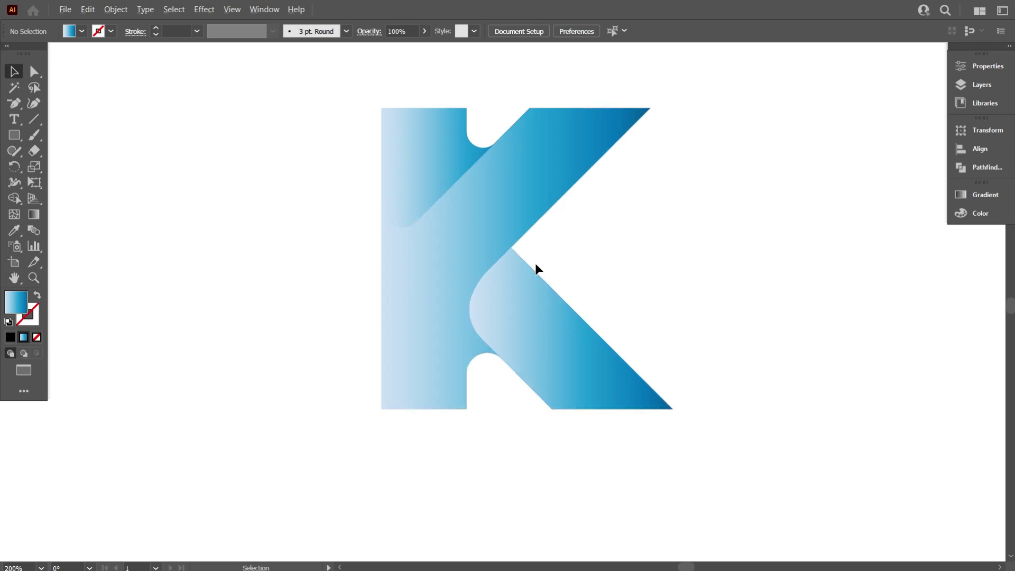
Try to bridge the notch between the arm and the leg with a curved Pen path from the arm's lower edge
scroll(535, 262, up, 1)
scroll(405, 245, down, 1)
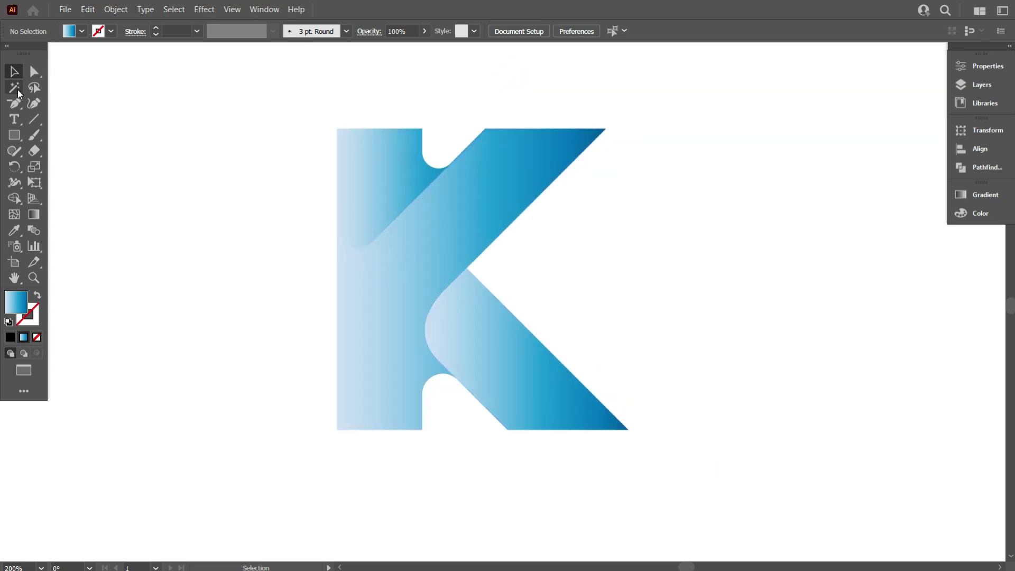
click(17, 114)
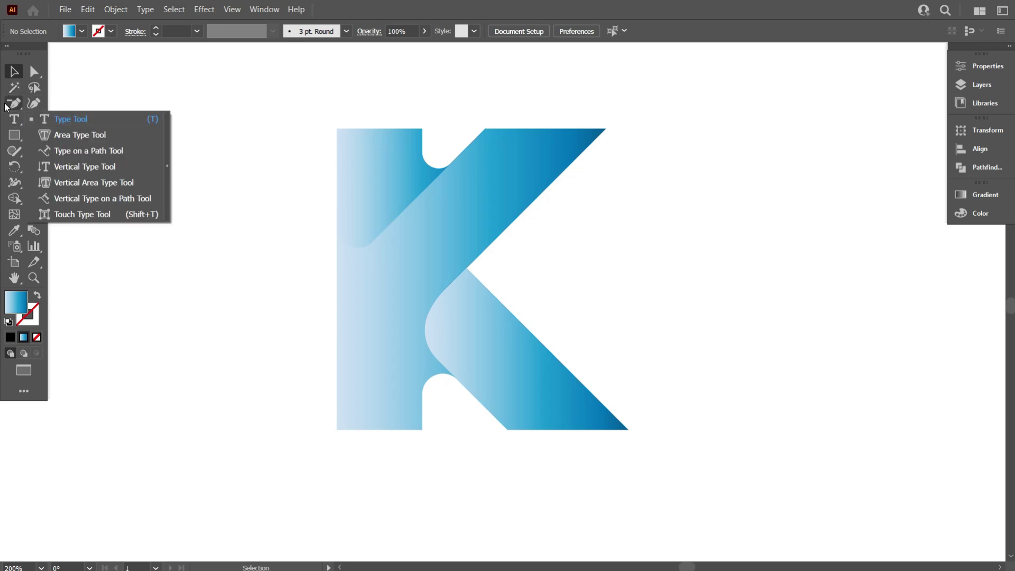
click(14, 103)
click(56, 103)
scroll(449, 251, up, 1)
scroll(492, 241, down, 1)
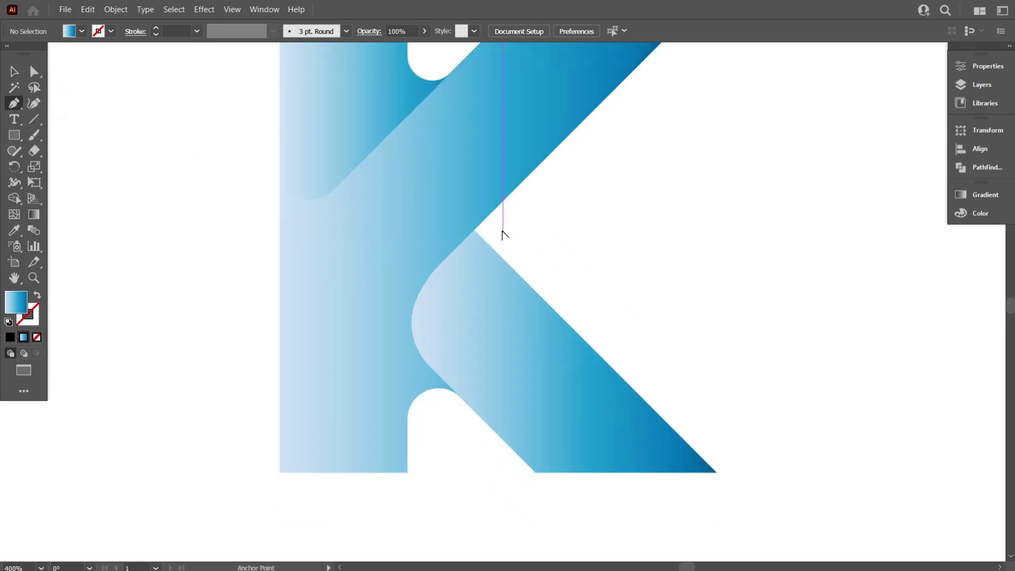
scroll(500, 216, up, 1)
click(506, 186)
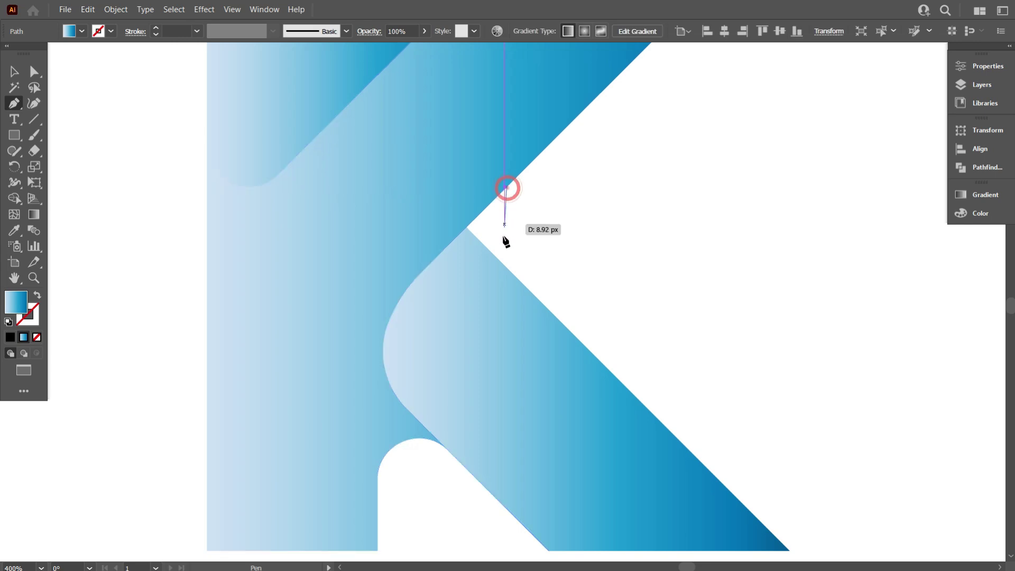
drag(505, 266, 543, 301)
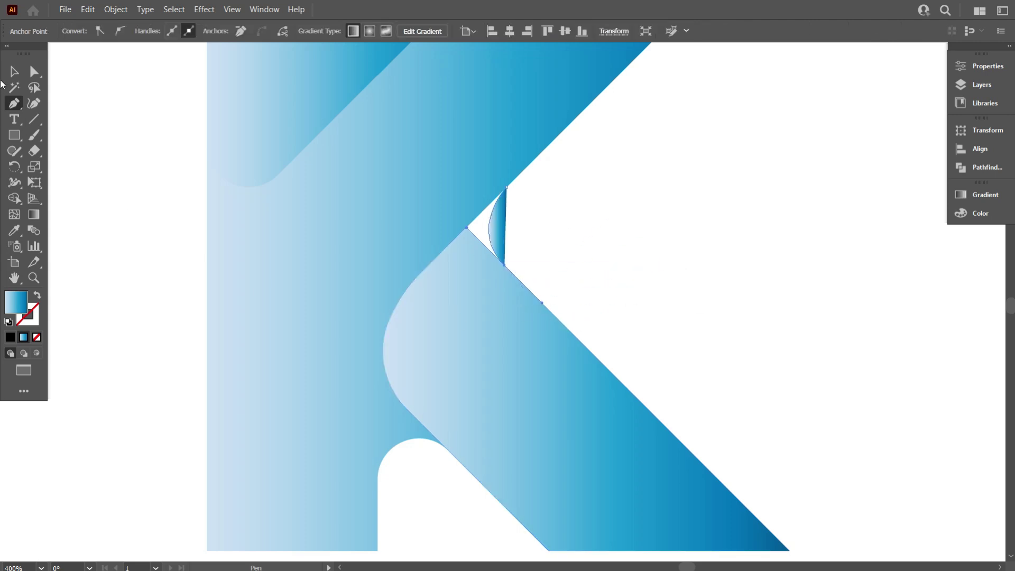
Swap the curved path's fill and stroke, and delete the path from the notch
click(16, 76)
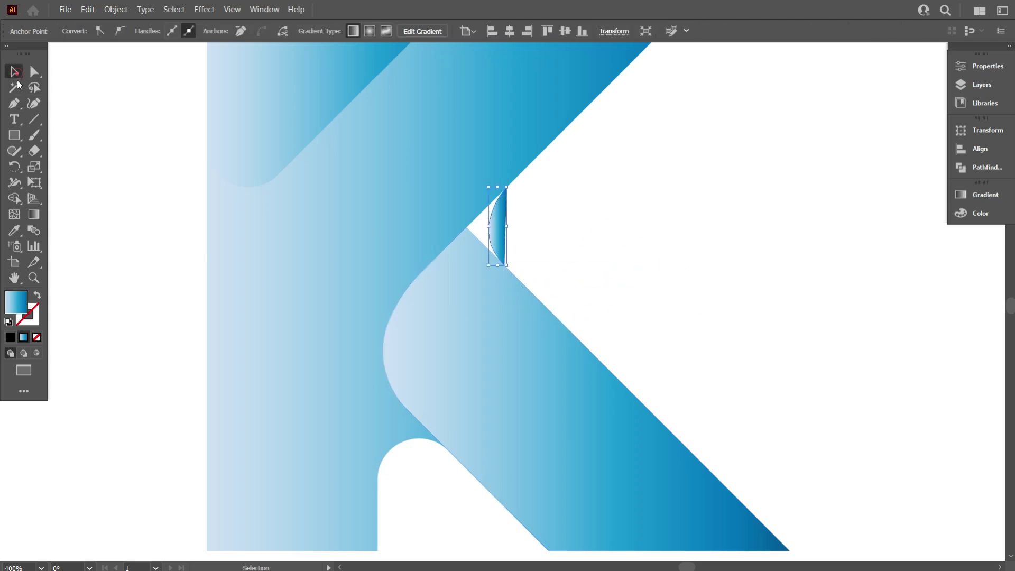
click(37, 294)
drag(627, 272, 447, 202)
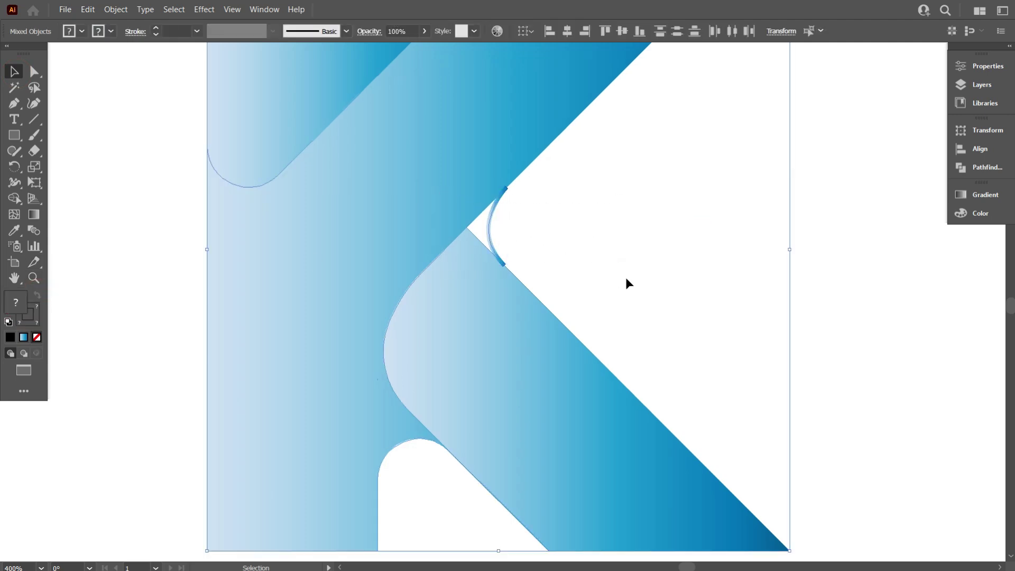
click(611, 279)
click(491, 228)
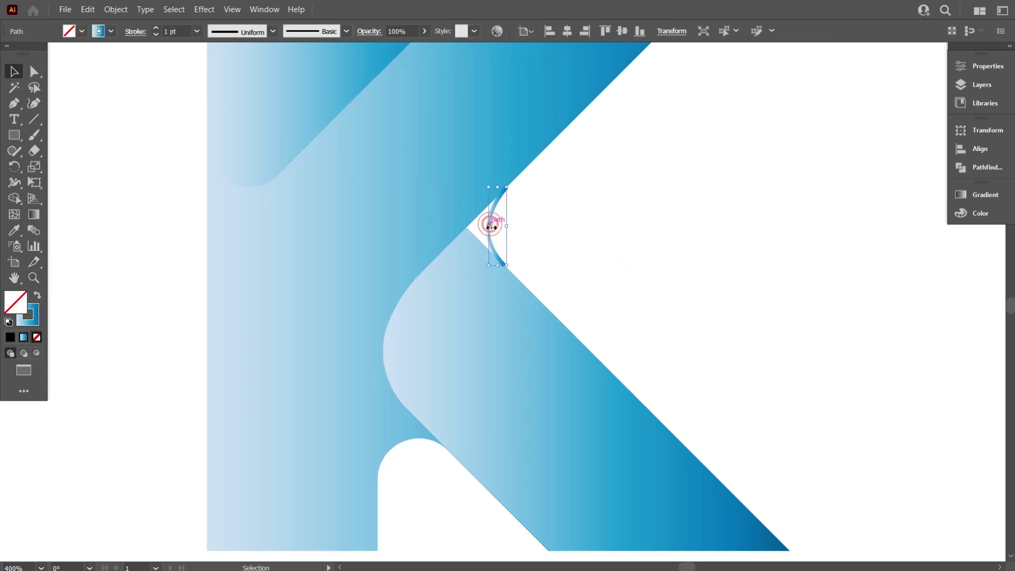
scroll(490, 233, up, 3)
key(Delete)
scroll(363, 244, up, 2)
scroll(363, 244, down, 2)
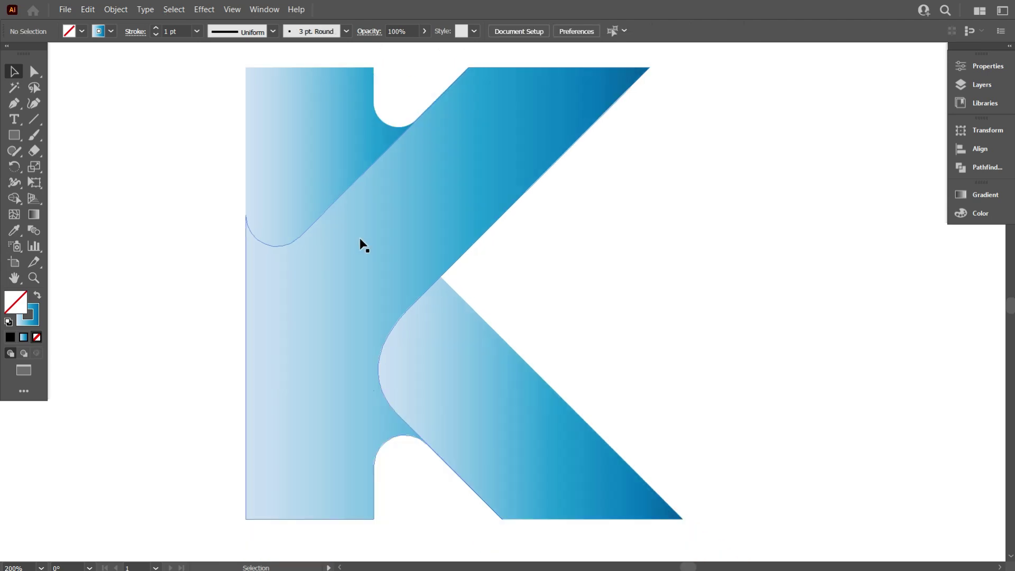
Draw a vertical line across the arm and leg, and turn the enclosed triangular gap into a shape with Shape Builder
key(backslash)
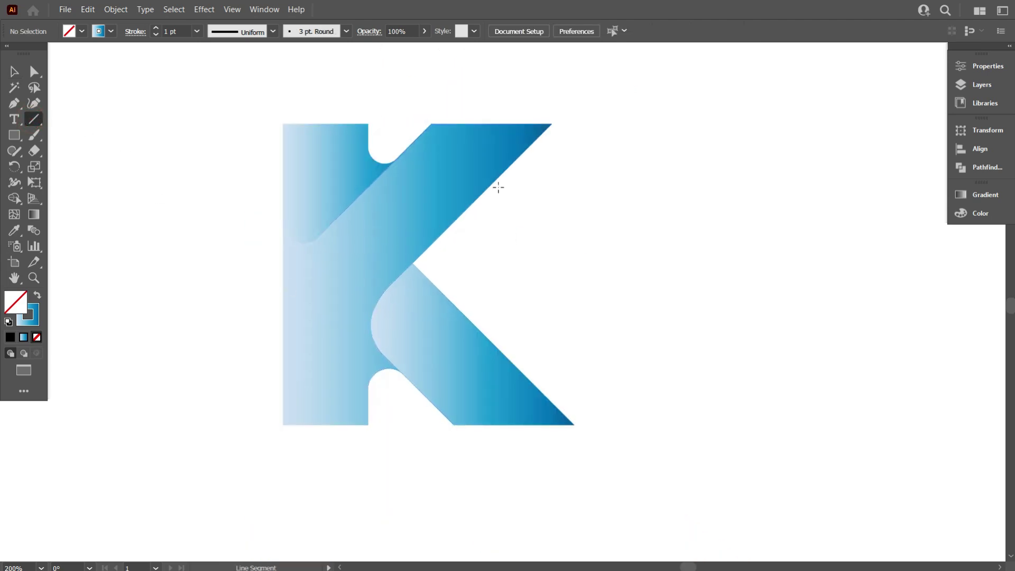
drag(472, 154, 473, 377)
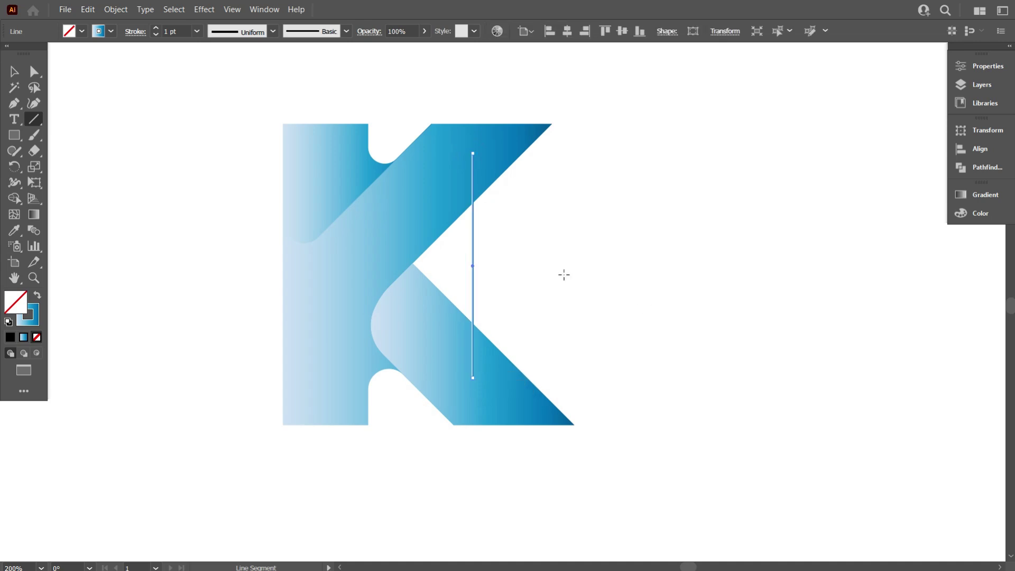
click(20, 77)
click(144, 182)
drag(178, 182, 552, 336)
click(15, 200)
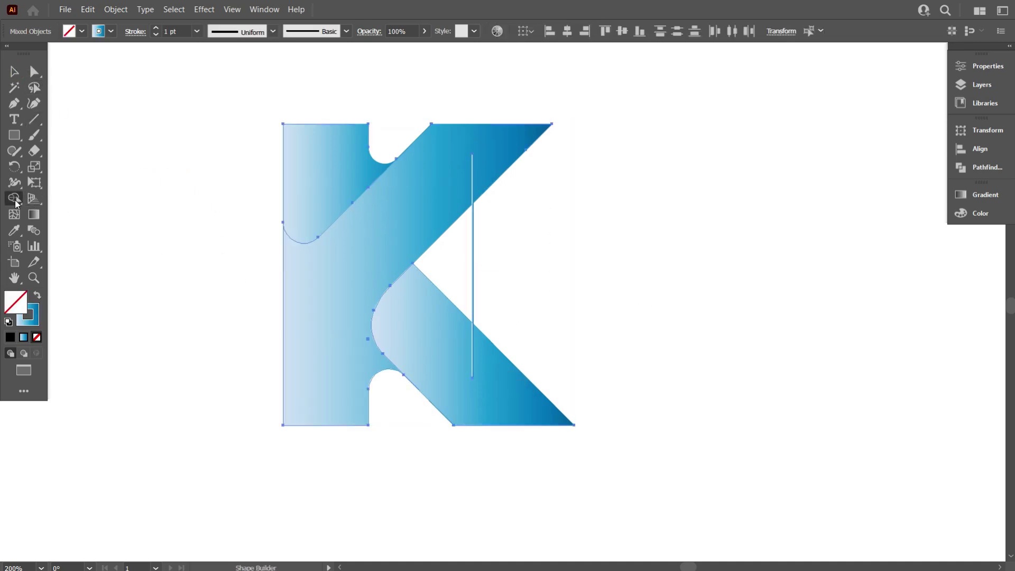
click(36, 296)
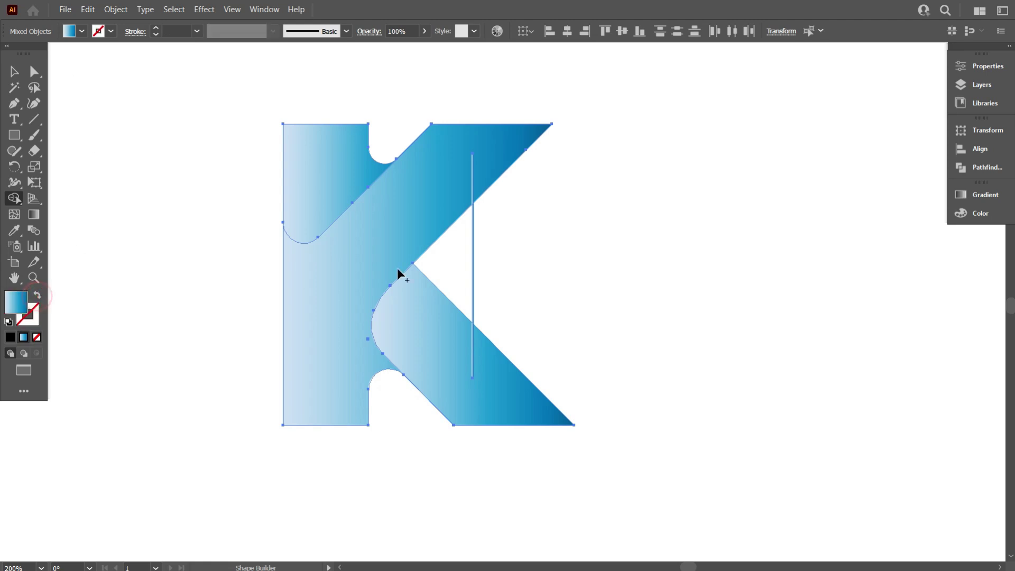
click(452, 258)
click(16, 72)
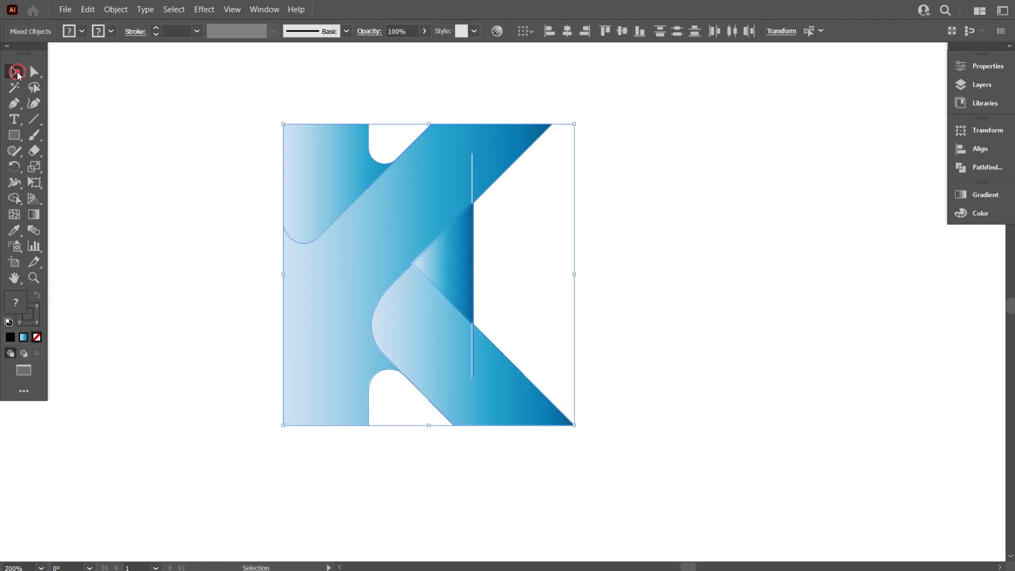
click(156, 128)
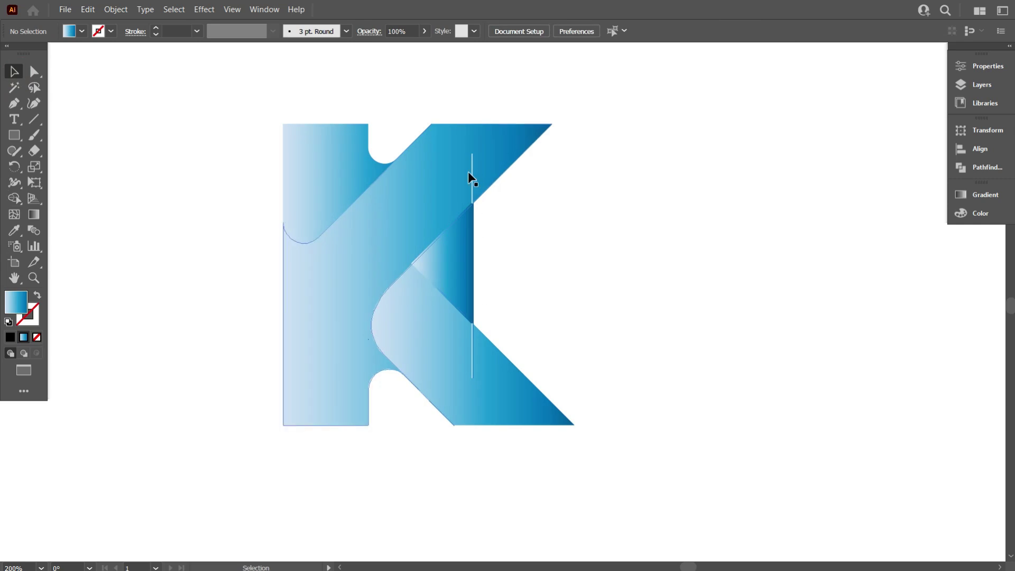
Delete the leftover line segment lying over the arm above the triangle
scroll(474, 200, up, 1)
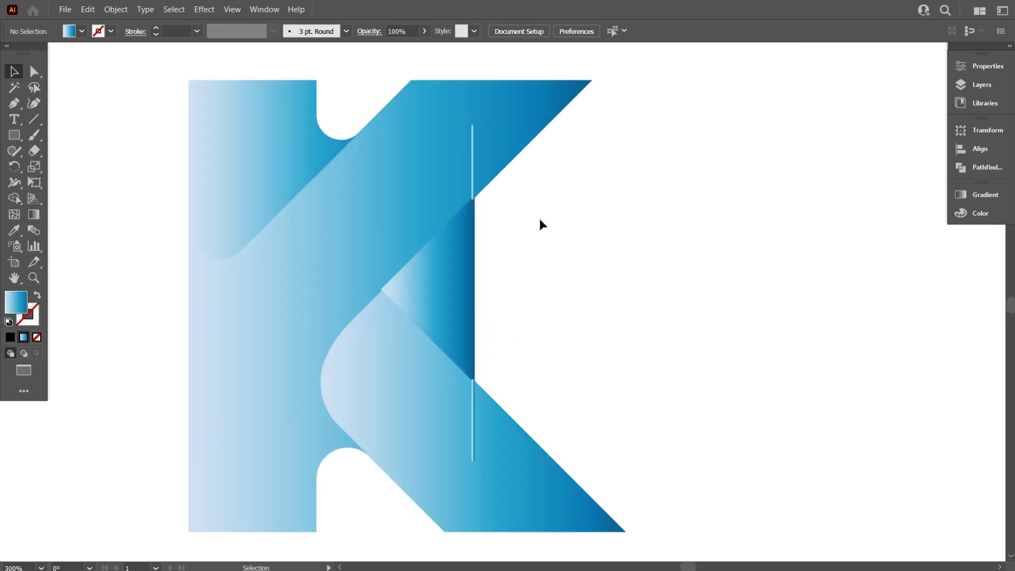
click(473, 175)
key(Delete)
Remove the triangle's stroke and fill it with black
click(455, 261)
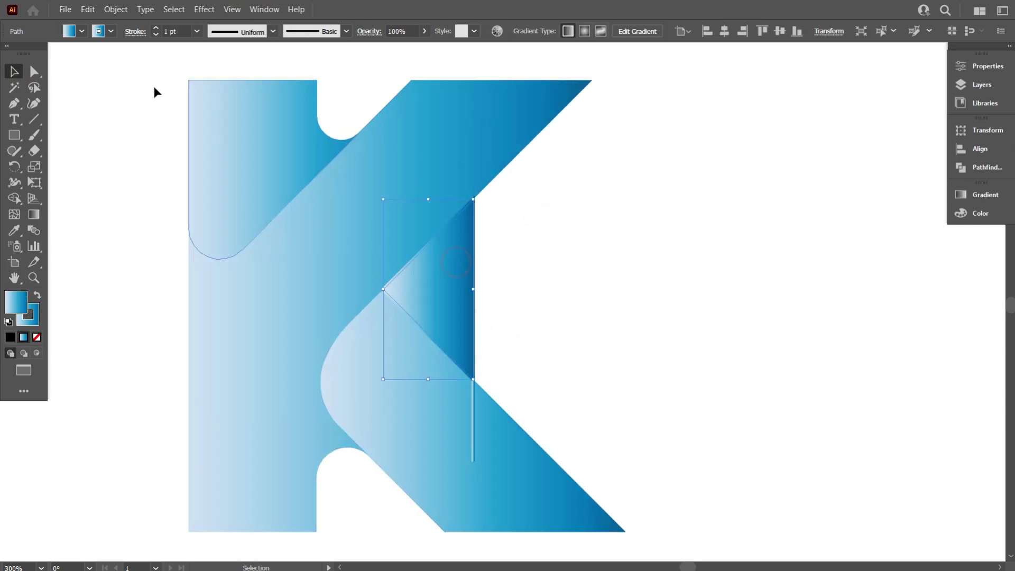
click(113, 31)
click(8, 54)
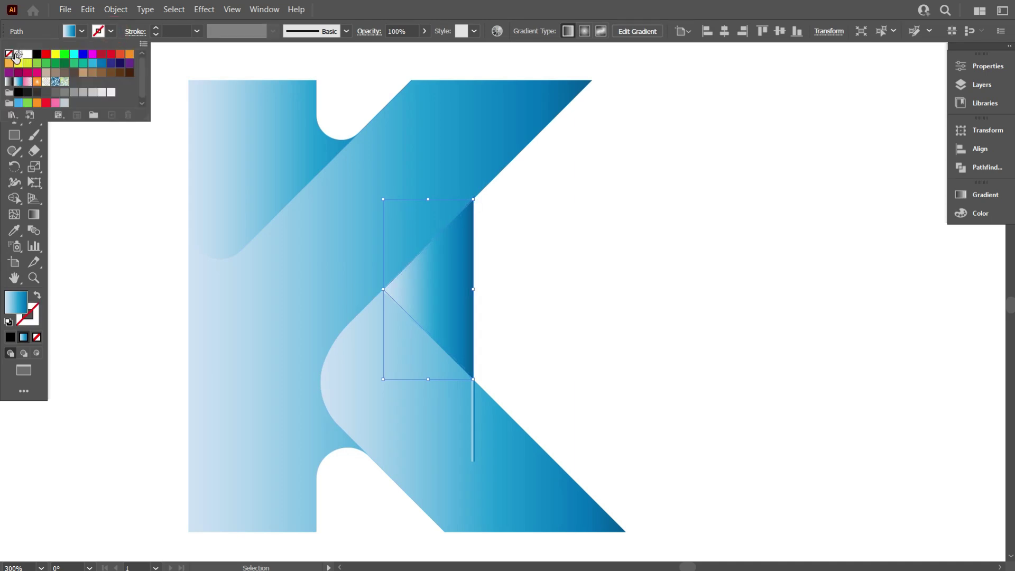
click(79, 38)
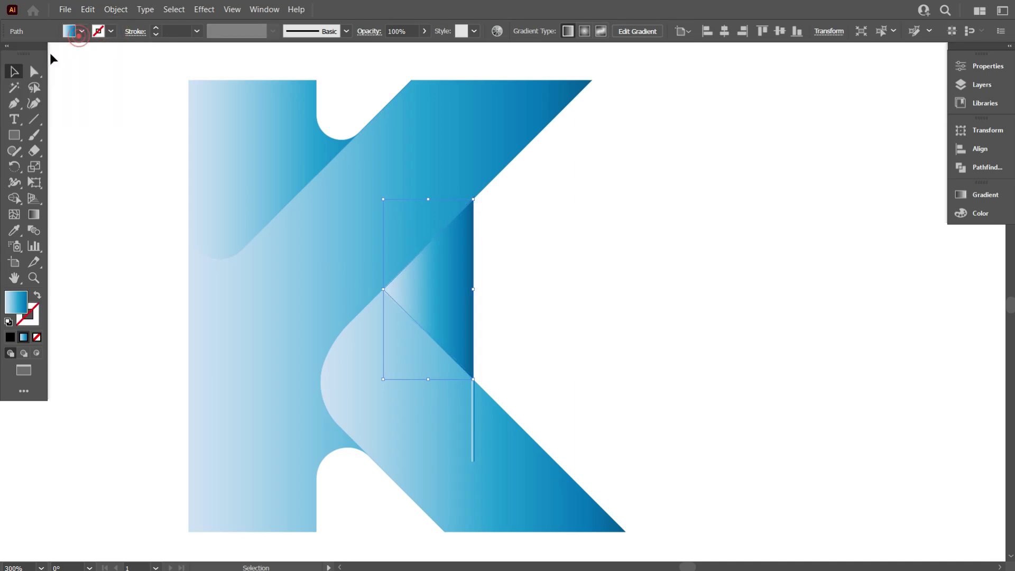
click(81, 32)
click(36, 54)
click(84, 155)
click(462, 293)
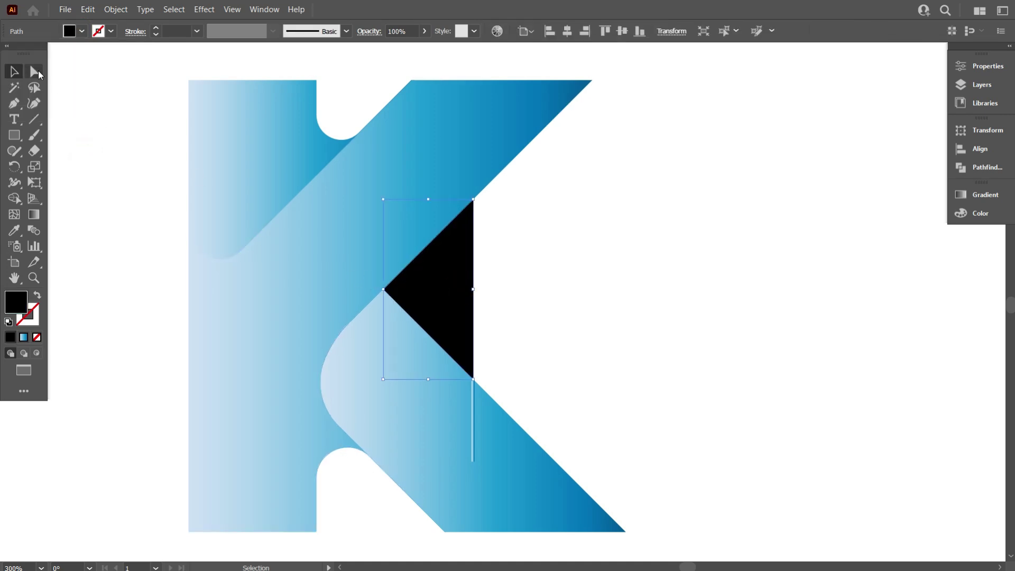
click(35, 72)
scroll(480, 288, down, 1)
click(532, 274)
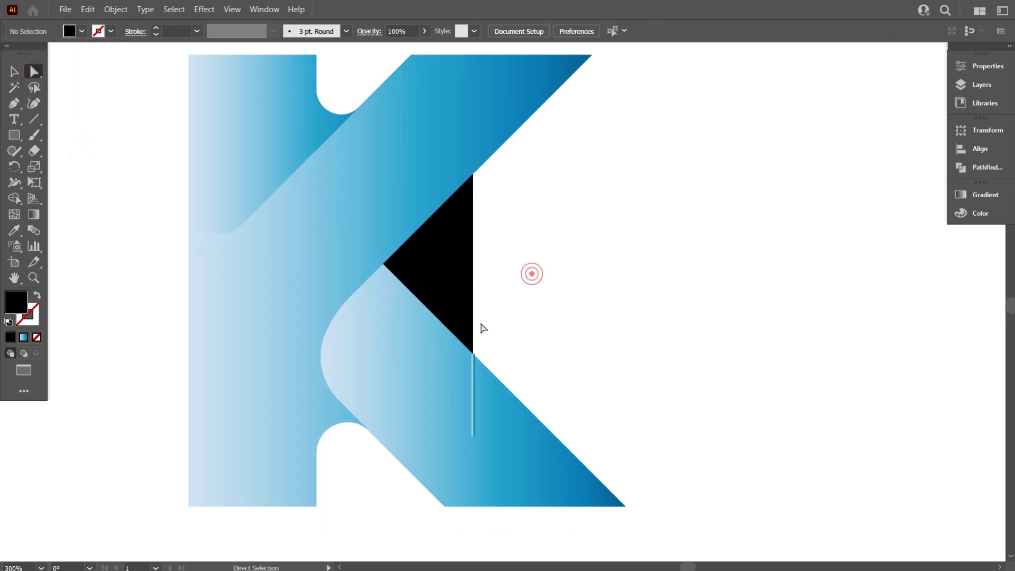
Delete the leftover line segment over the leg and move the black triangle about 45 px to the right, clear of the K
click(14, 71)
click(63, 142)
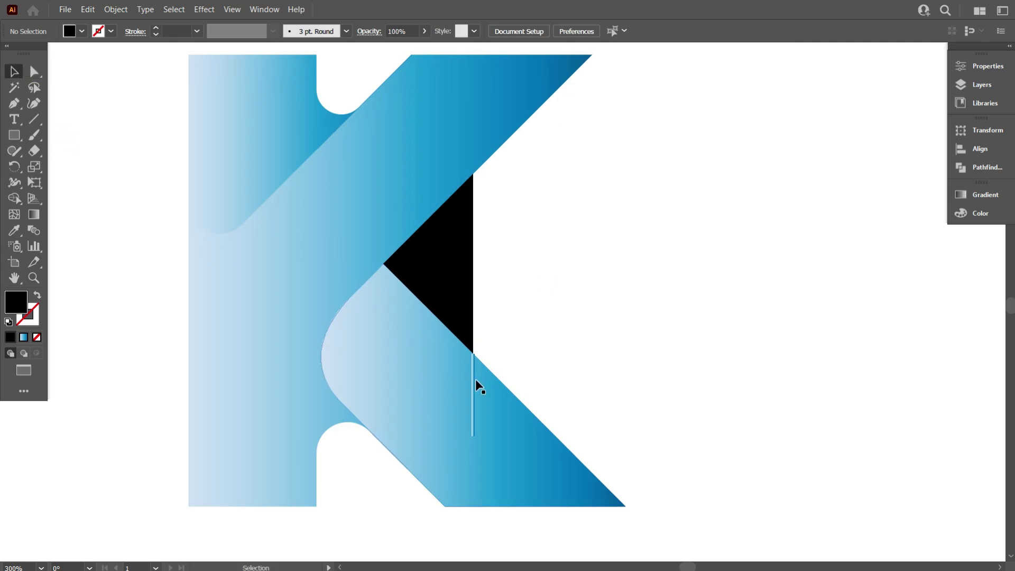
click(474, 377)
key(Delete)
drag(448, 278, 613, 301)
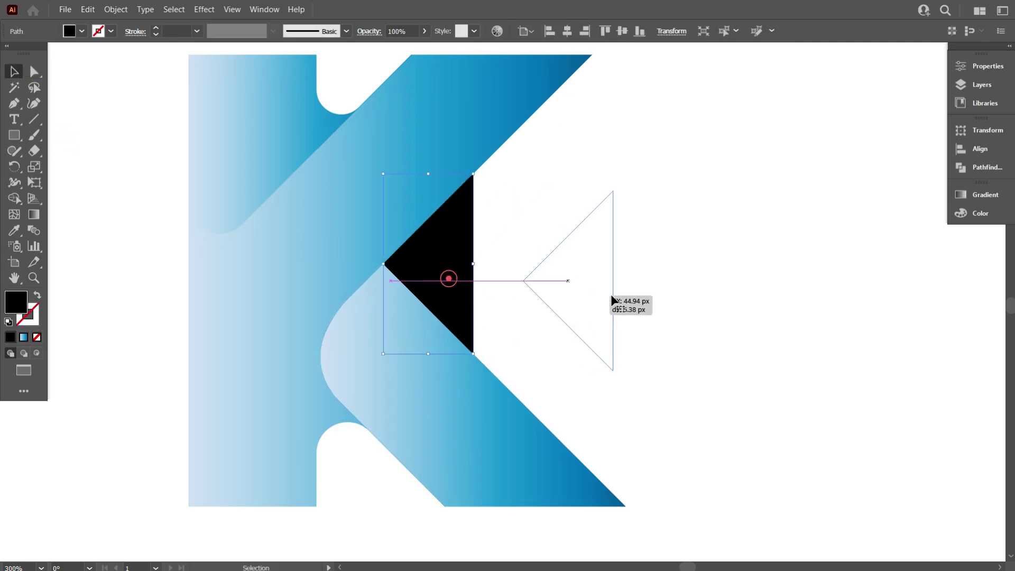
click(639, 296)
Delete the redundant extra anchor point at the black triangle's left tip
click(573, 290)
click(35, 72)
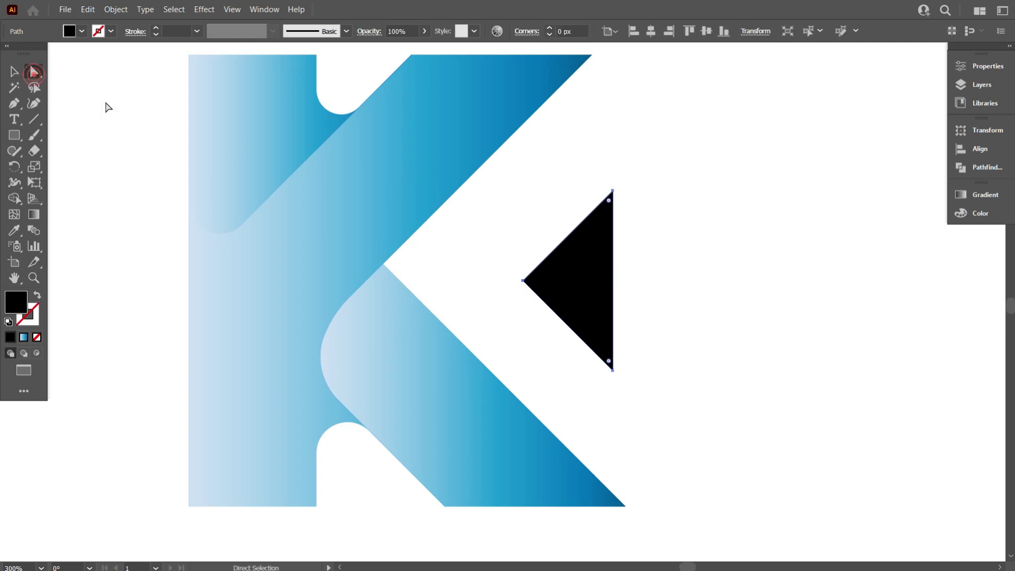
scroll(535, 301, up, 10)
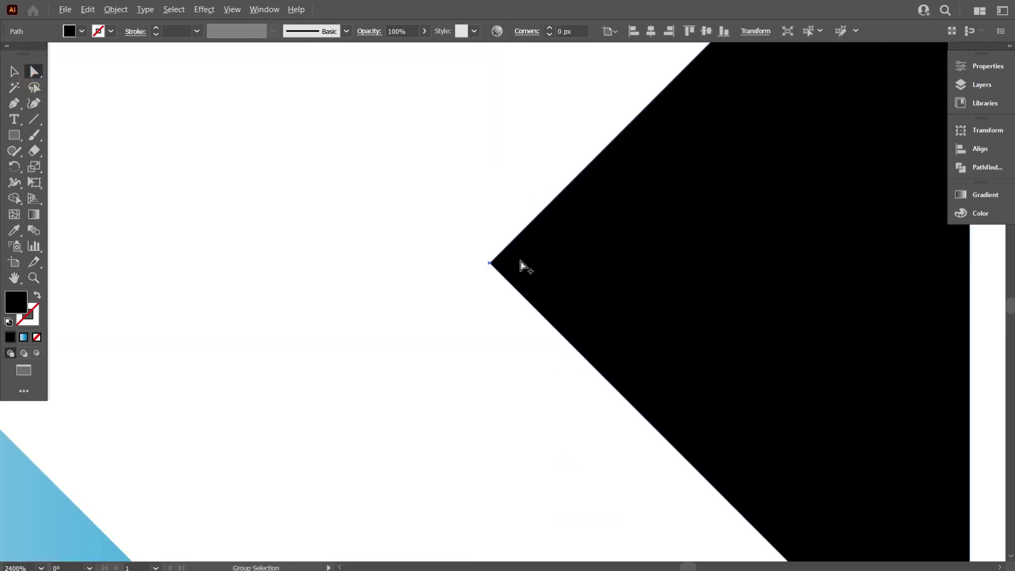
scroll(384, 359, up, 3)
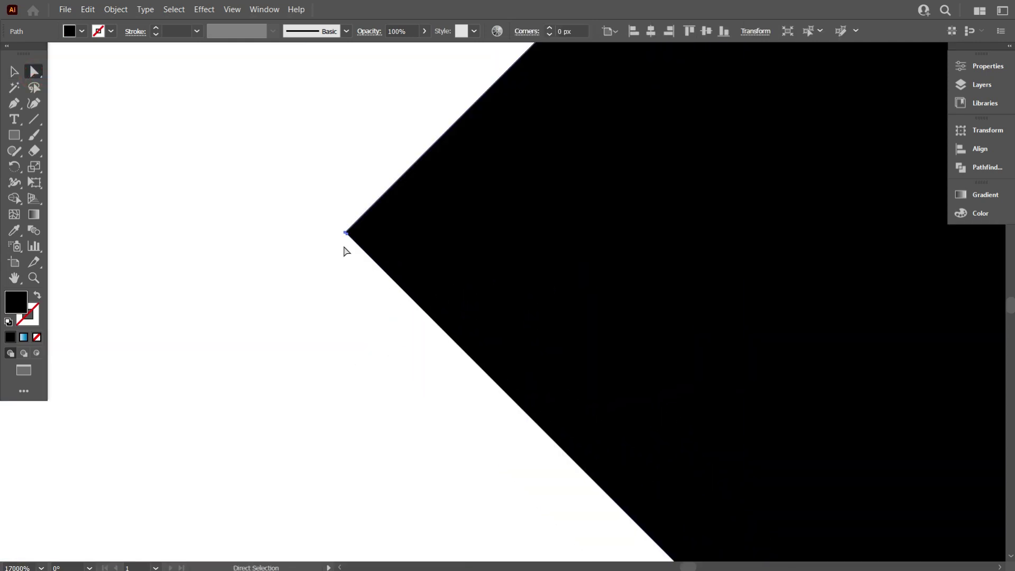
scroll(369, 353, up, 1)
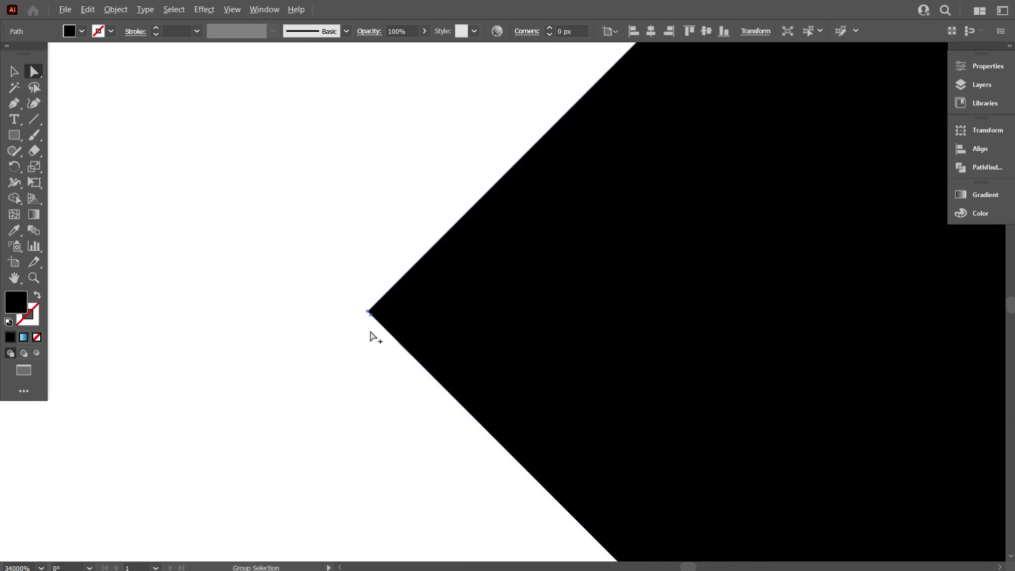
scroll(373, 337, up, 1)
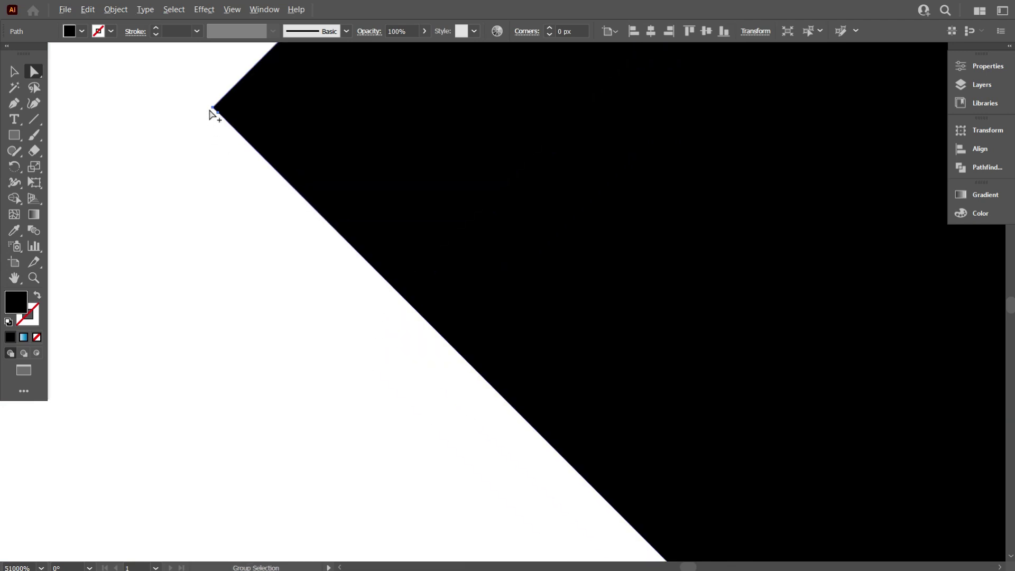
scroll(214, 115, up, 1)
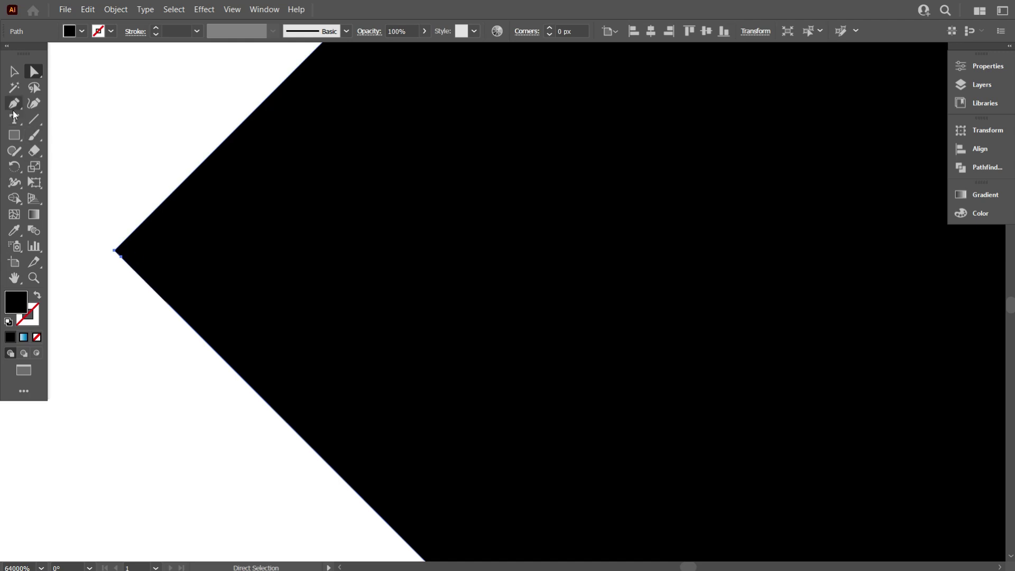
drag(14, 106, 52, 133)
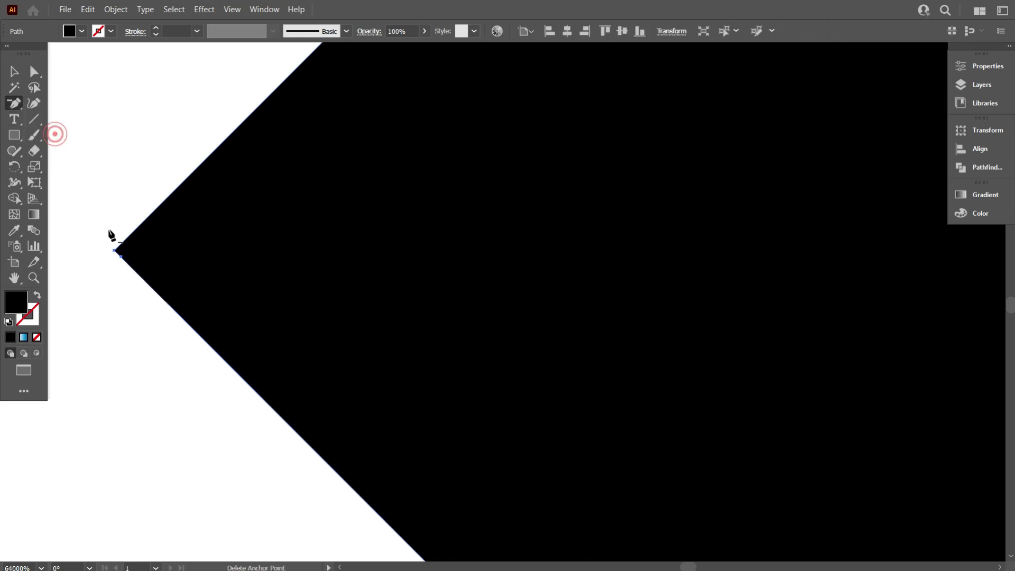
click(121, 258)
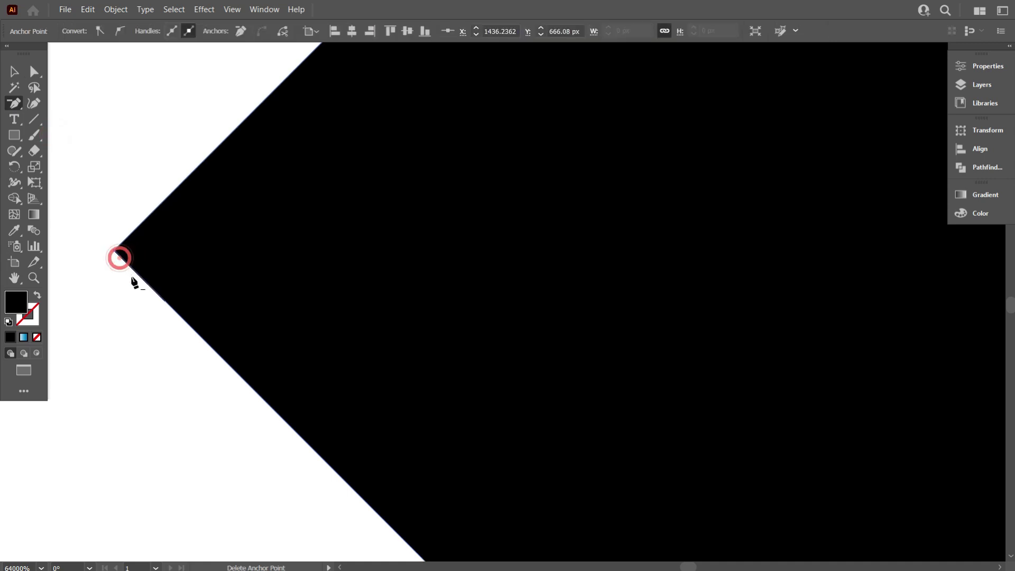
scroll(194, 280, down, 6)
click(14, 74)
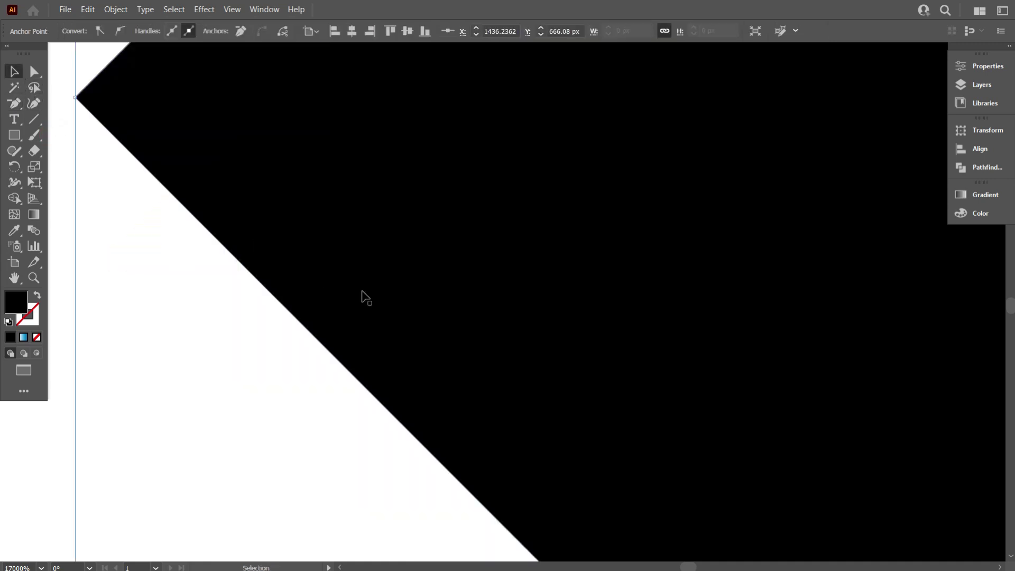
scroll(428, 310, down, 10)
click(347, 249)
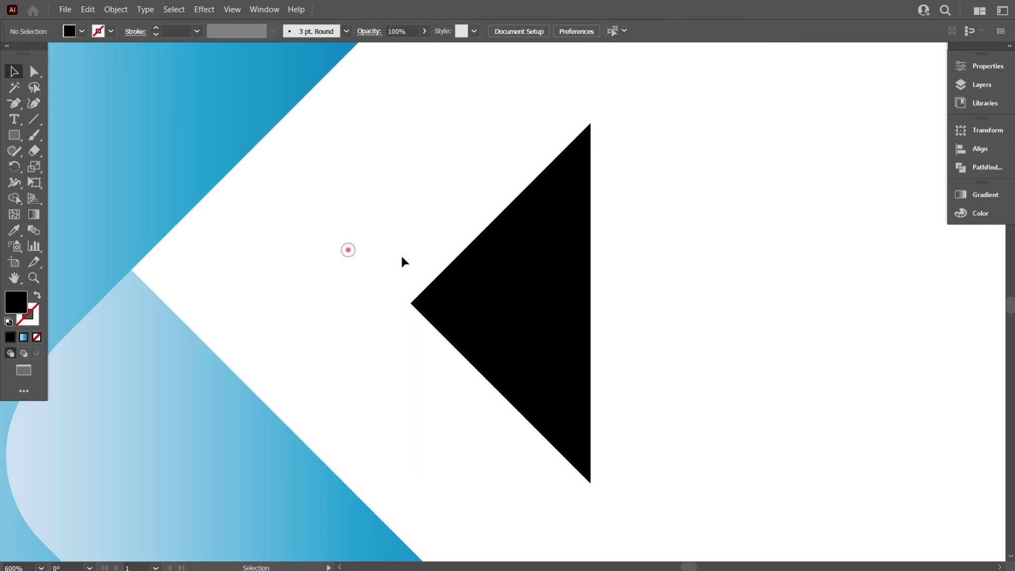
Move the black triangle back into the notch between the K's arm and leg
scroll(478, 296, down, 2)
click(478, 295)
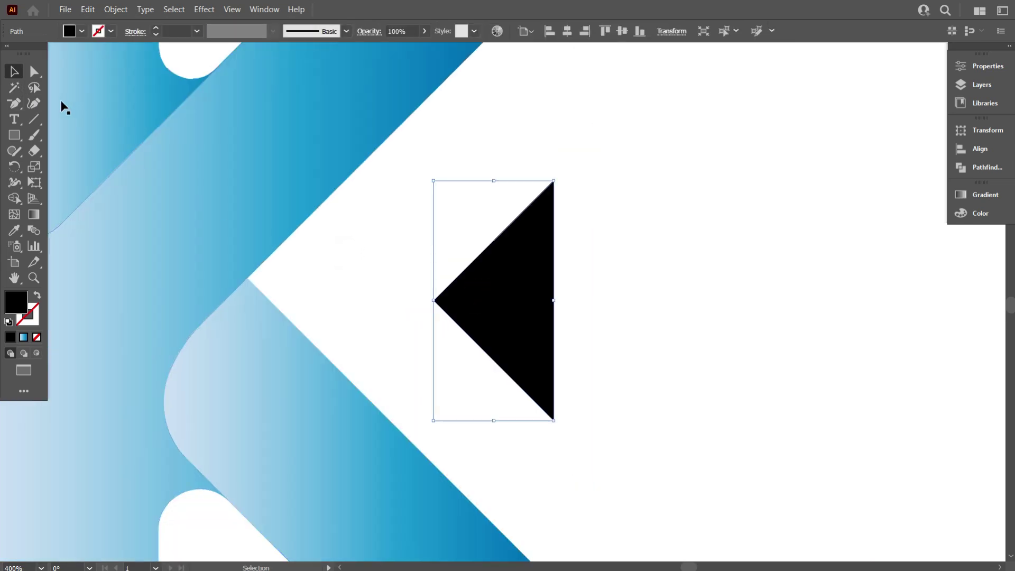
click(34, 71)
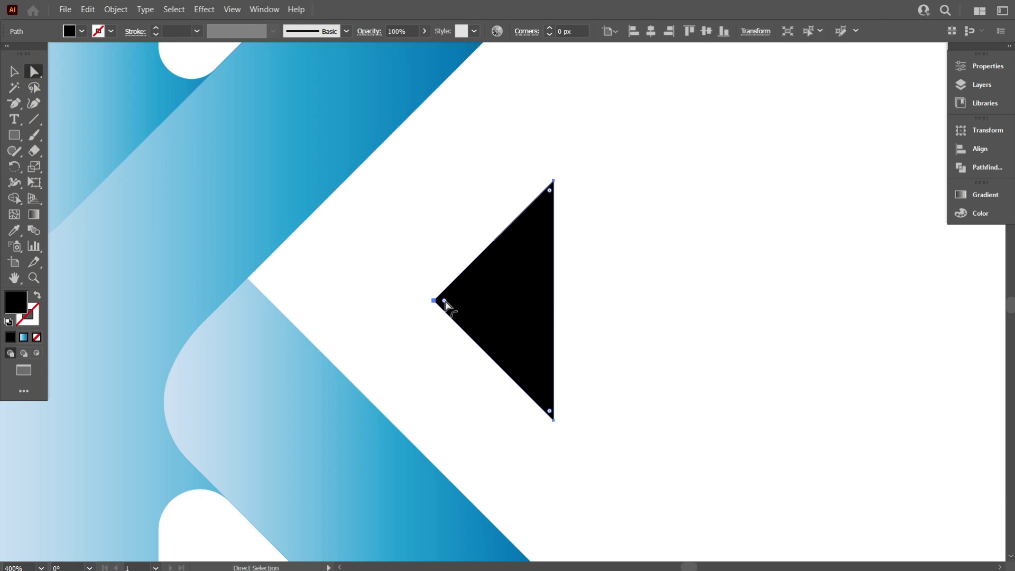
click(337, 292)
click(14, 71)
drag(499, 310, 313, 286)
key(a)
Align the triangle's tip exactly with the corner where the arm and leg meet, checking it in outline view
key(ctrl+y)
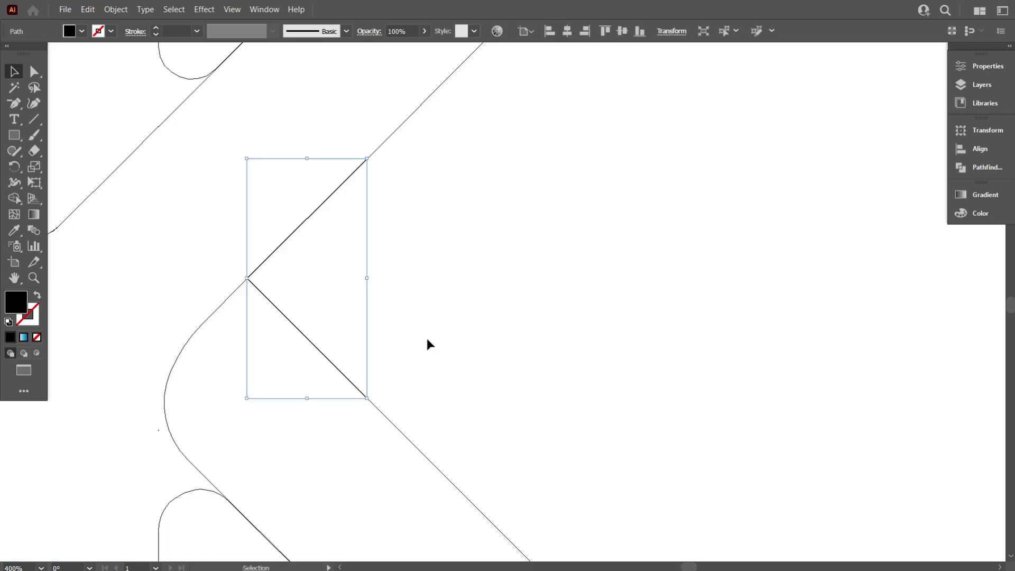
click(426, 335)
scroll(247, 296, up, 2)
scroll(247, 296, up, 5)
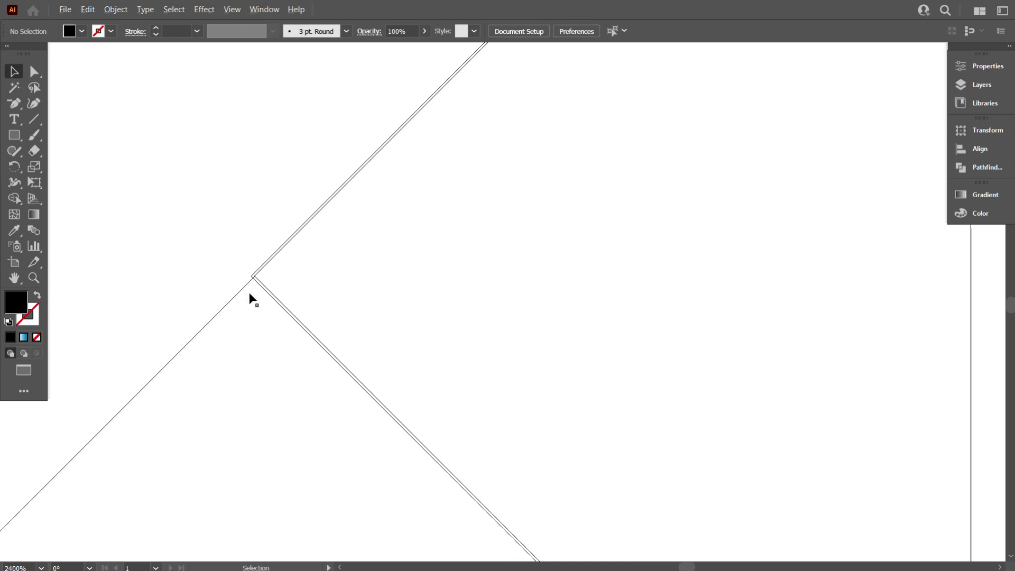
drag(278, 213, 371, 218)
click(326, 216)
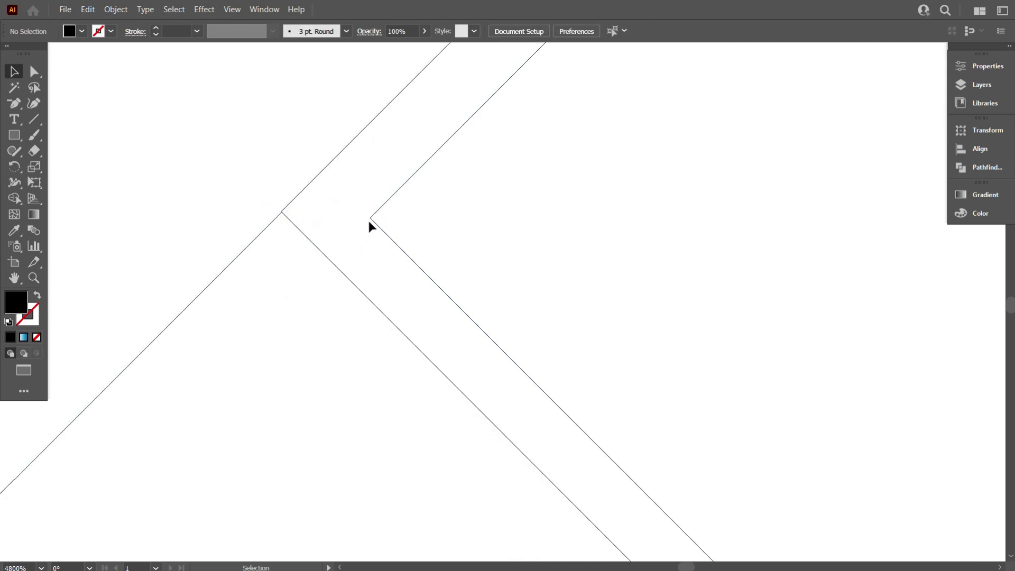
drag(337, 218, 281, 213)
click(305, 283)
scroll(305, 284, down, 8)
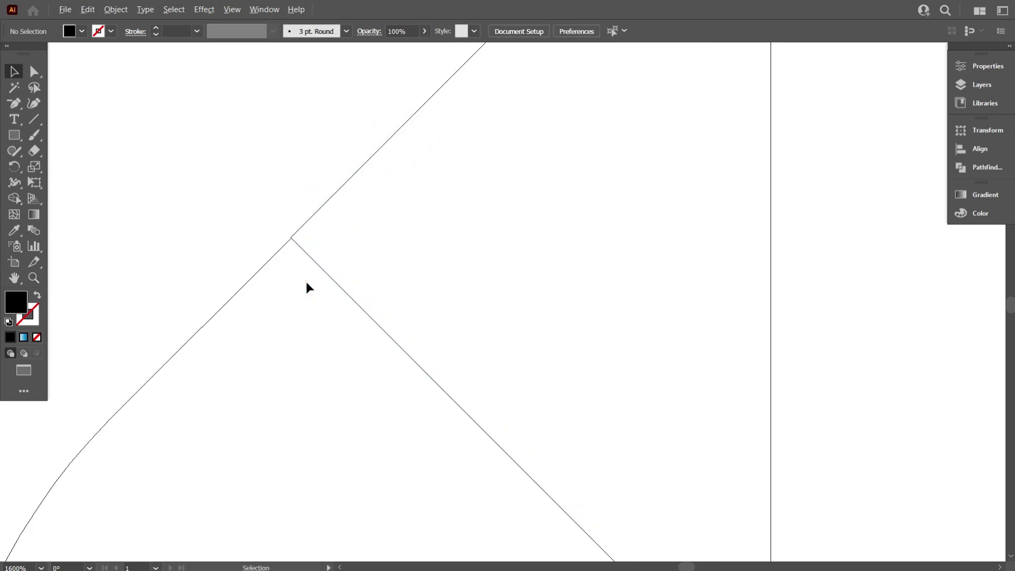
key(ctrl+y)
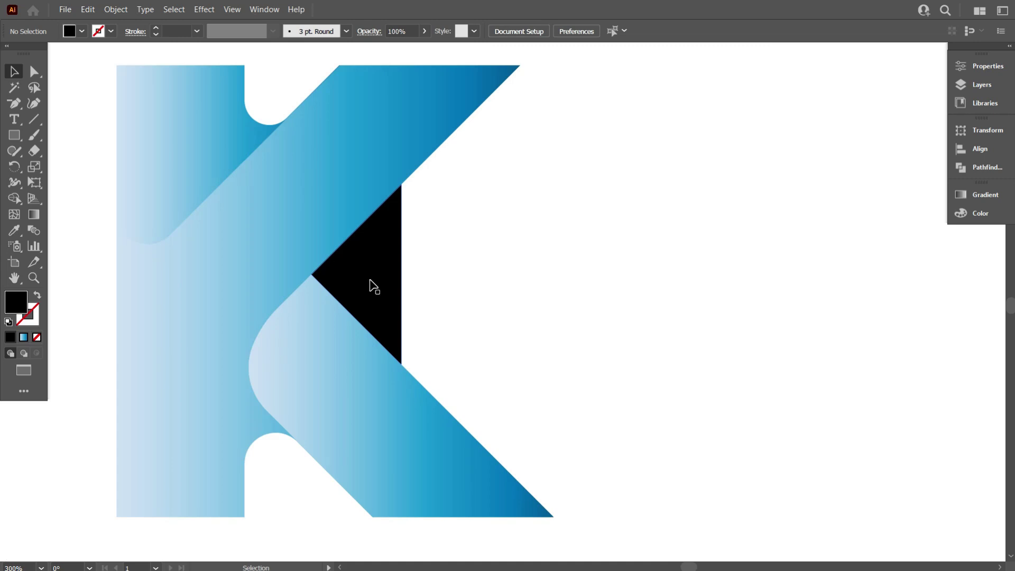
Round the black triangle's tip at the arm-leg corner to a radius of about 10 px
scroll(533, 290, down, 2)
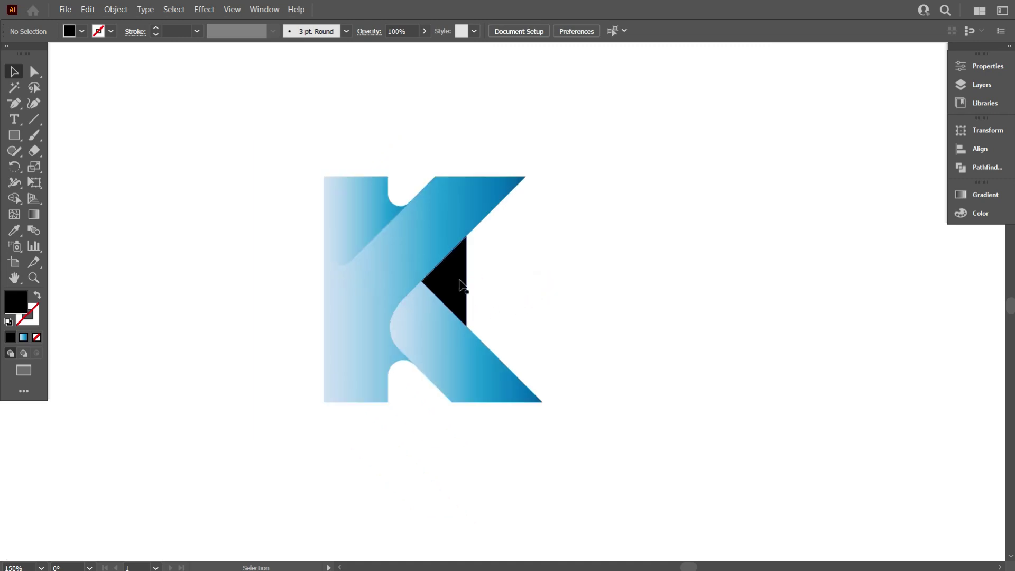
click(459, 282)
click(38, 76)
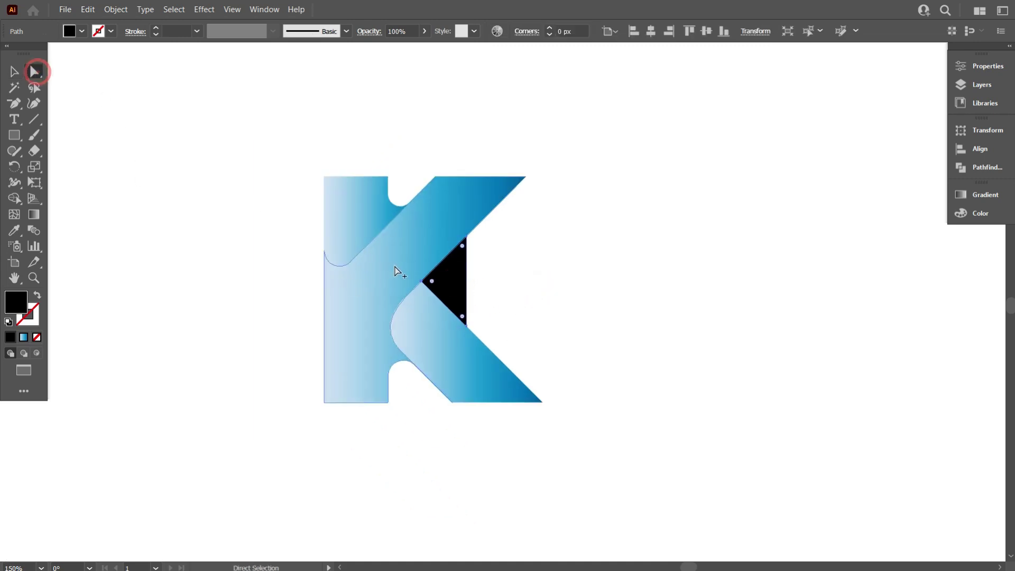
scroll(408, 271, up, 2)
drag(445, 294, 476, 296)
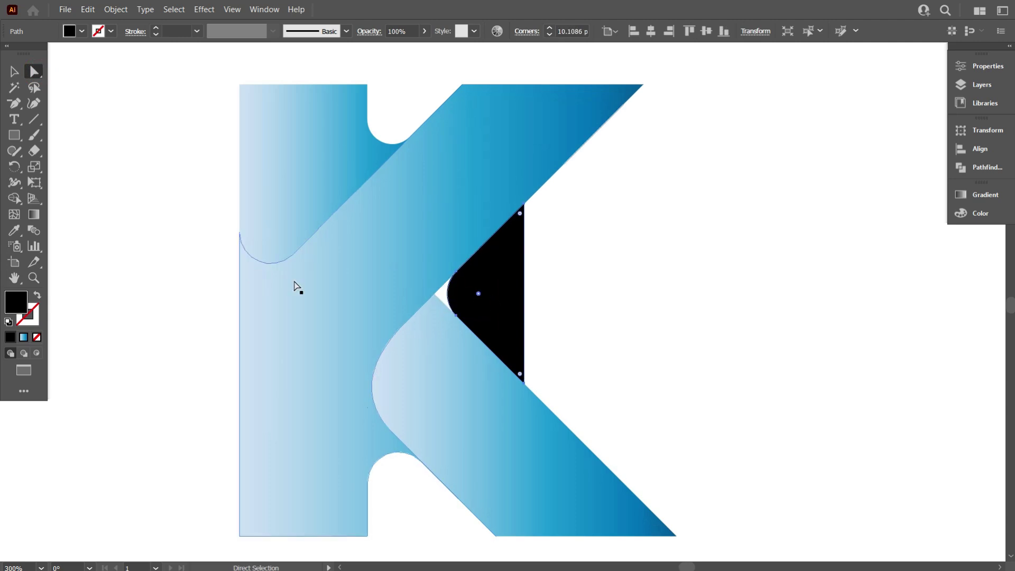
click(14, 72)
key(ctrl+minus)
key(ctrl+minus)
click(527, 264)
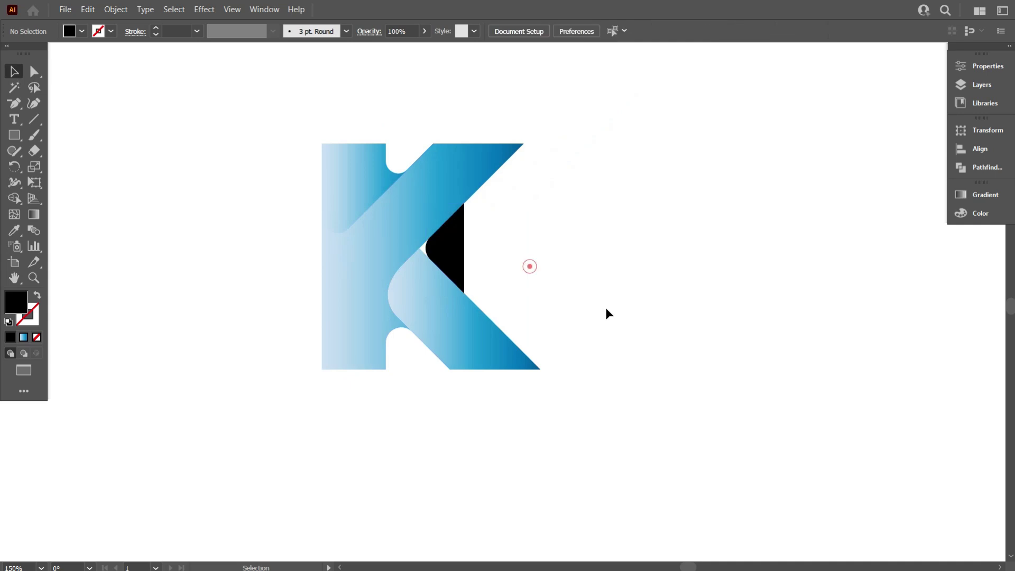
Merge the small gap beside the triangle's rounded tip into the leg with the Shape Builder tool
drag(606, 312, 369, 245)
click(18, 204)
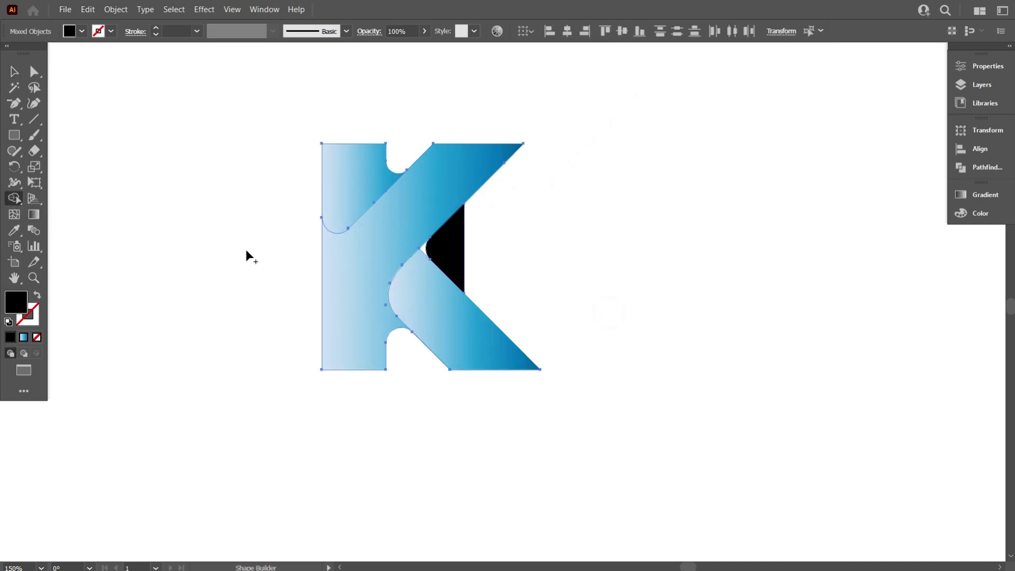
scroll(374, 275, up, 3)
click(502, 227)
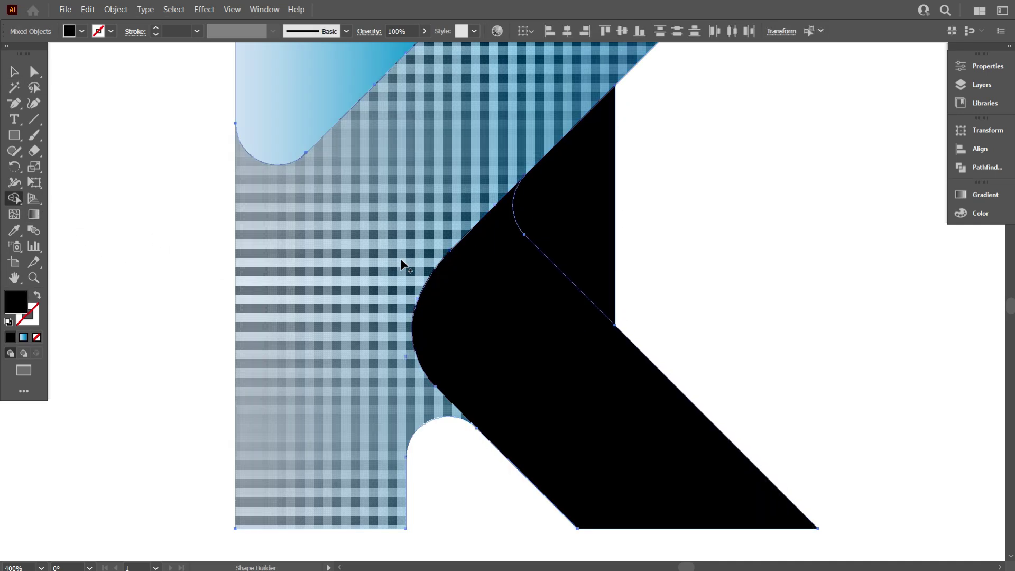
scroll(400, 263, down, 3)
Delete the remaining rounded black triangle from the notch between arm and leg
click(15, 71)
click(94, 167)
click(470, 244)
key(Delete)
scroll(558, 329, up, 2)
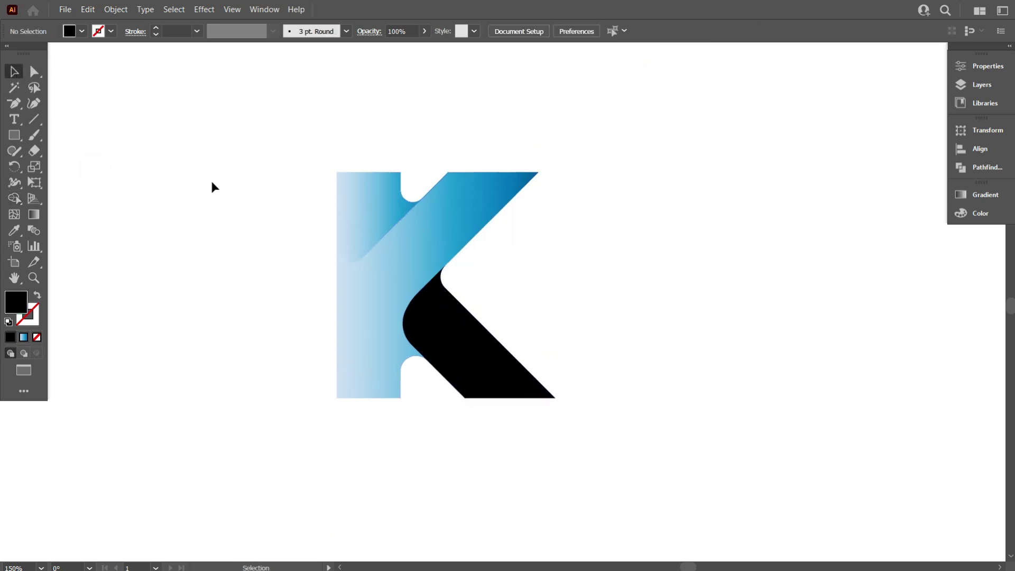
Fill all the K pieces, including the black leg, with the light-to-dark blue gradient swatch
drag(288, 220, 576, 395)
click(82, 32)
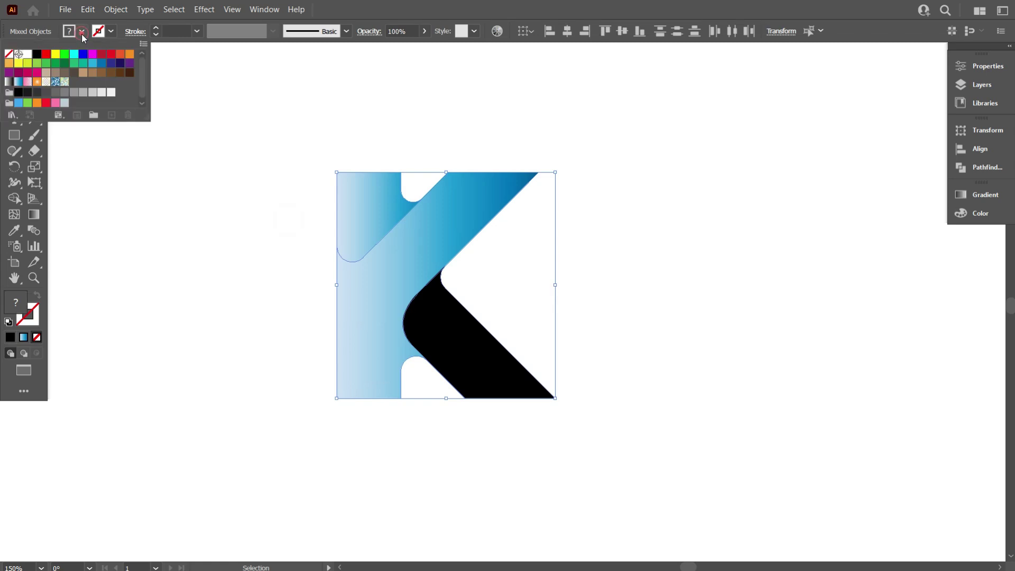
click(19, 83)
click(190, 235)
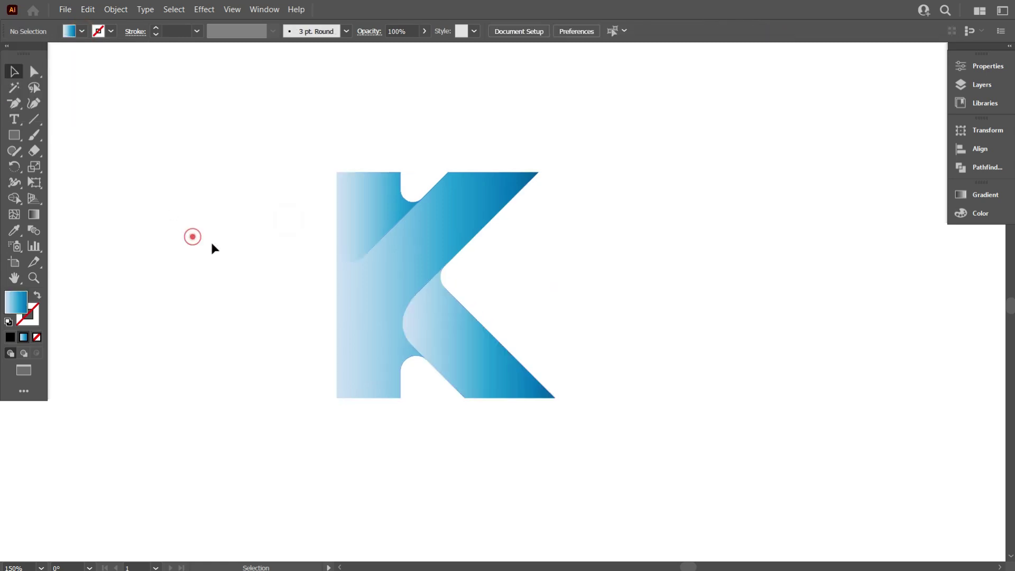
Delete the old black K and the spare black leg piece from the artboard
scroll(602, 332, up, 1)
scroll(601, 331, down, 3)
scroll(499, 394, up, 1)
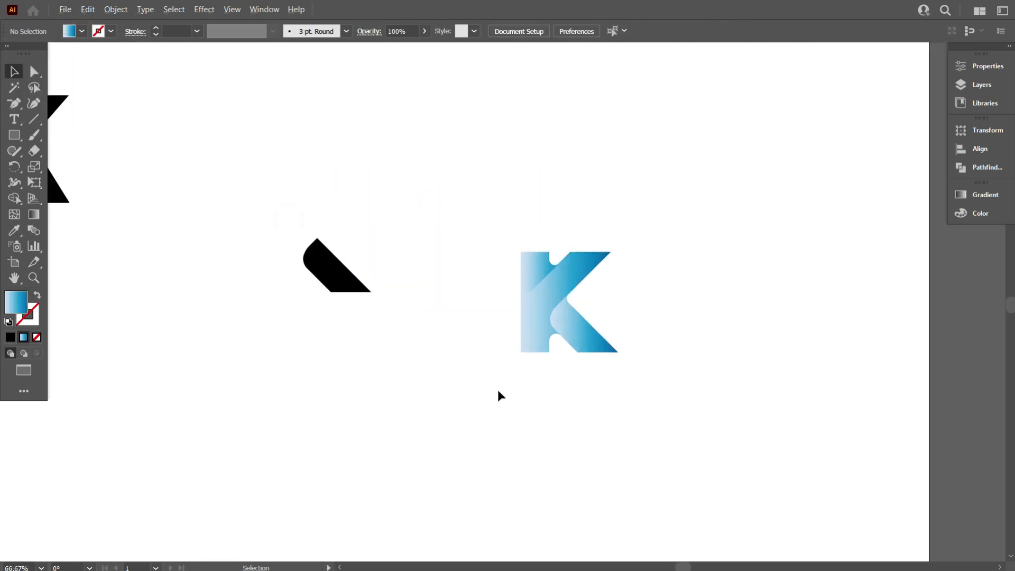
scroll(506, 383, down, 2)
drag(169, 197, 475, 396)
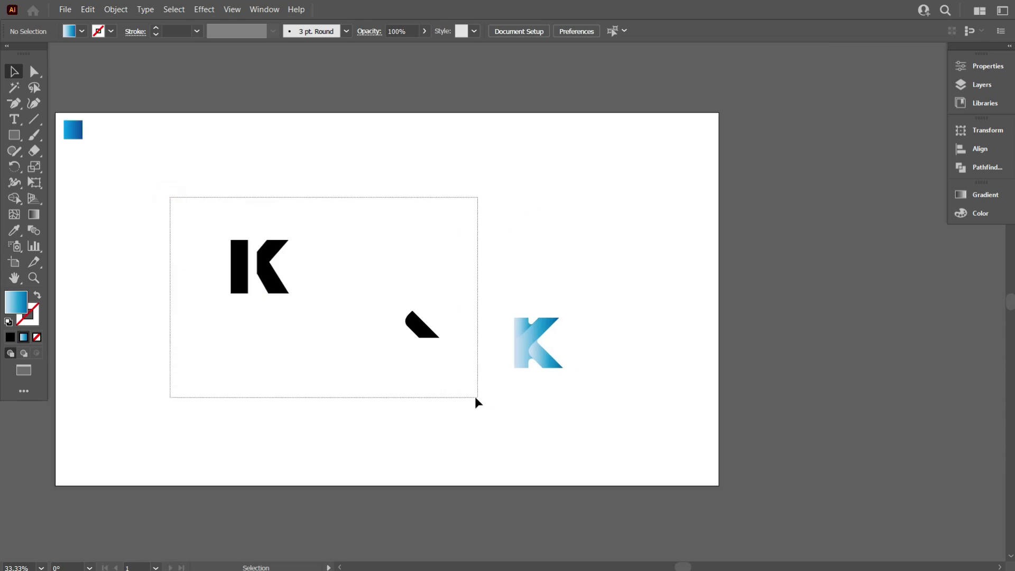
key(Delete)
Enlarge the whole gradient K about 2.4 times and move it to the middle of the artboard
drag(440, 291, 587, 394)
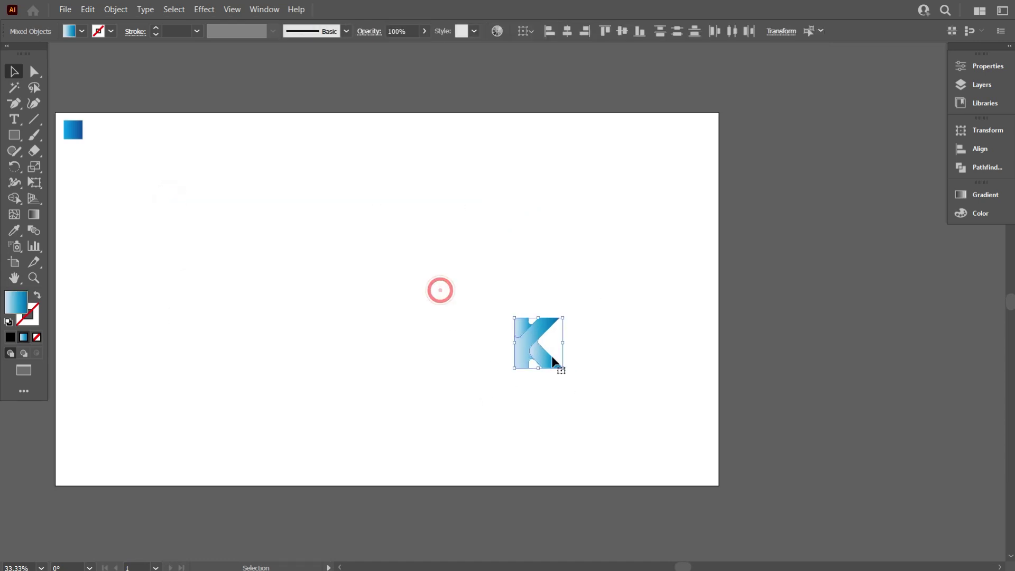
drag(538, 317, 538, 248)
drag(504, 327, 343, 320)
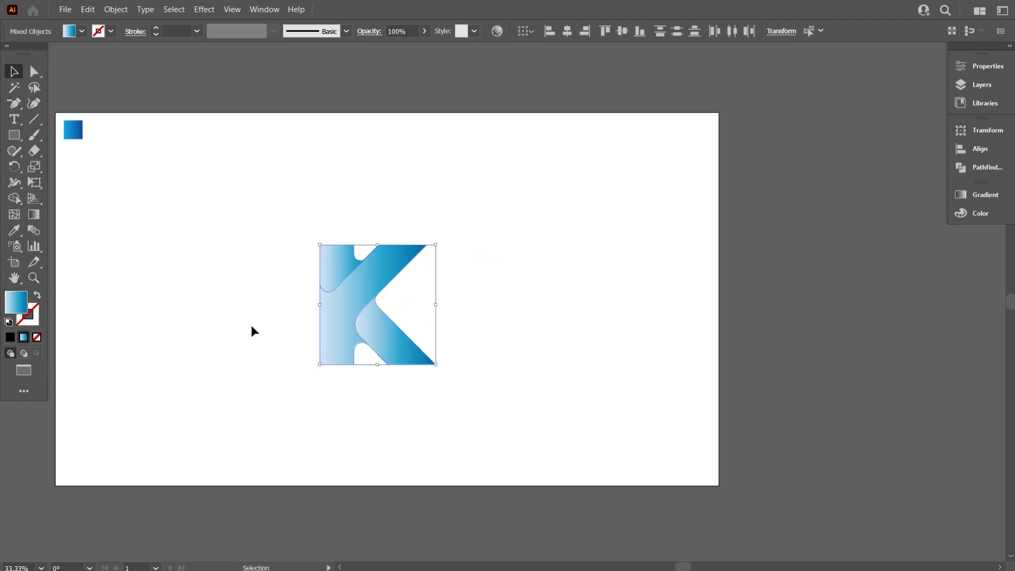
Apply the blue gradient of the sample square in the artboard's corner to all the K pieces with the Eyedropper
key(ctrl+equal)
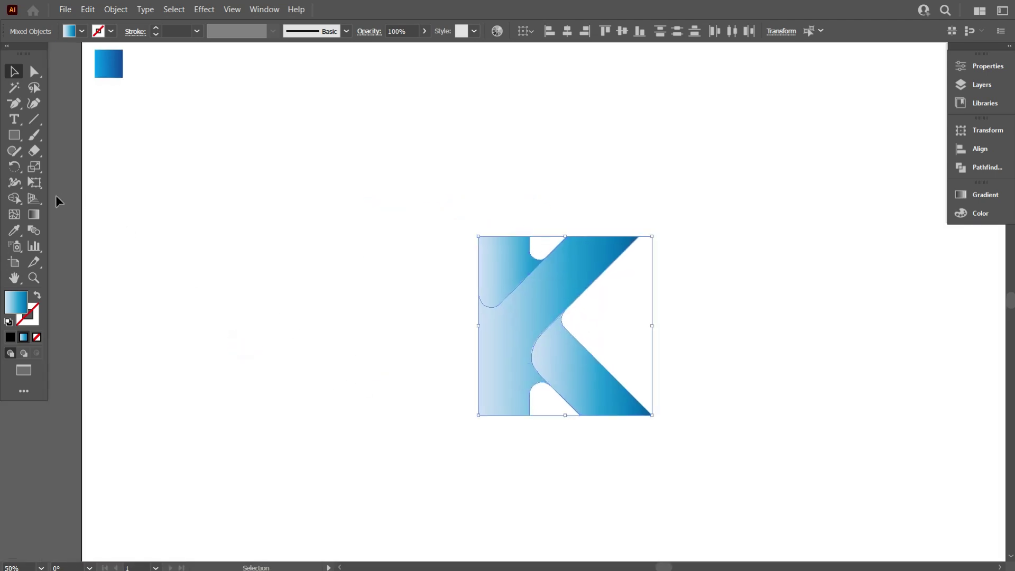
click(14, 230)
click(114, 67)
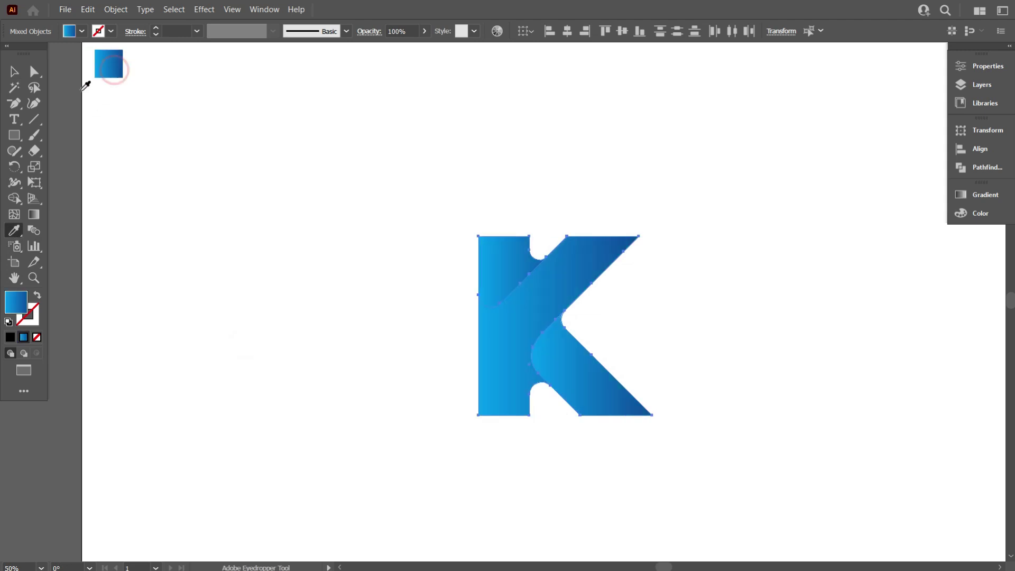
click(9, 71)
click(136, 173)
Redirect the upper stem piece's gradient to run from dark blue at its top edge to light blue at its rounded lower end
scroll(380, 315, down, 1)
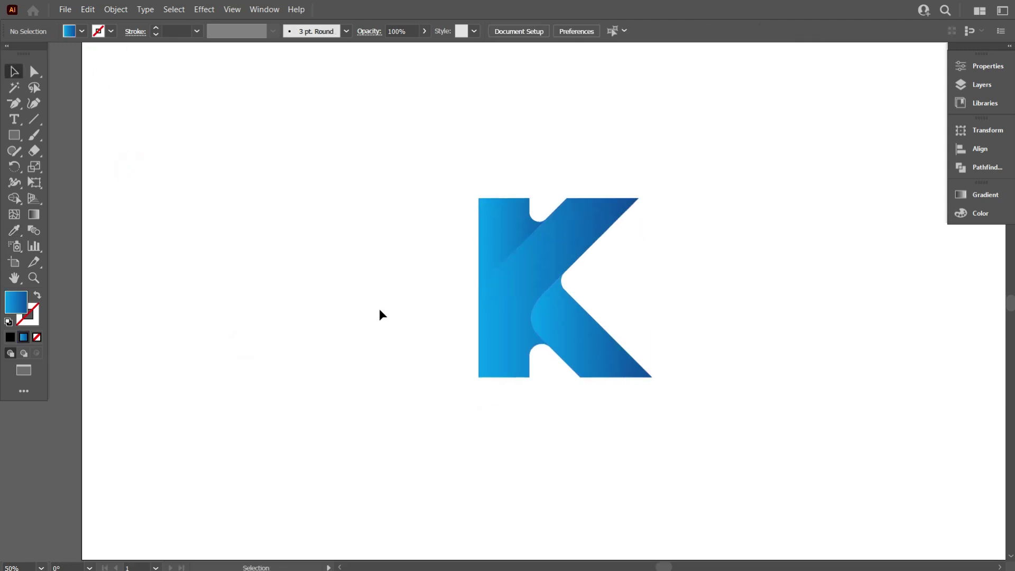
alt+scroll(667, 362, up, 1)
scroll(668, 353, up, 1)
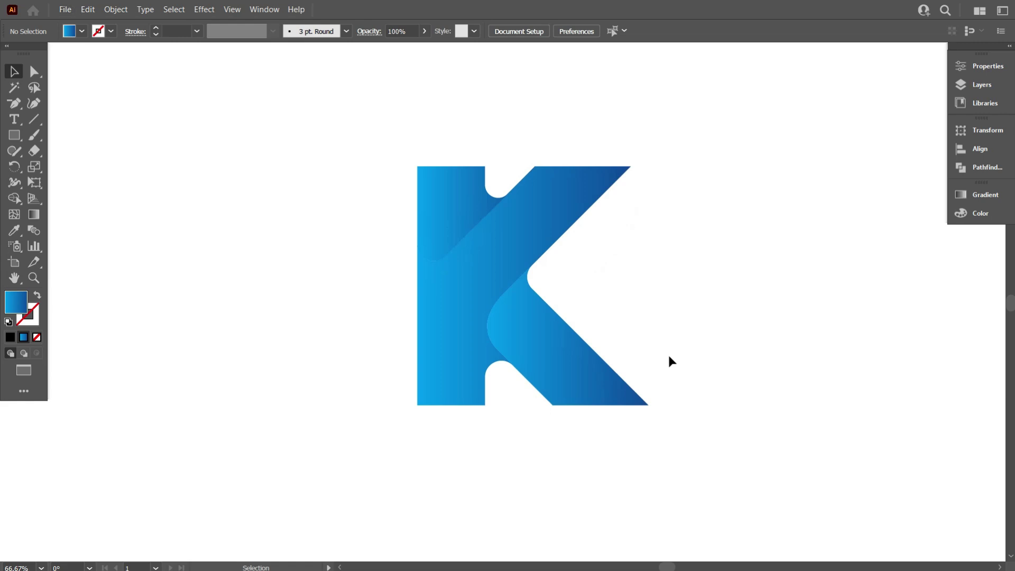
alt+scroll(668, 353, up, 1)
scroll(667, 352, up, 1)
scroll(669, 359, up, 1)
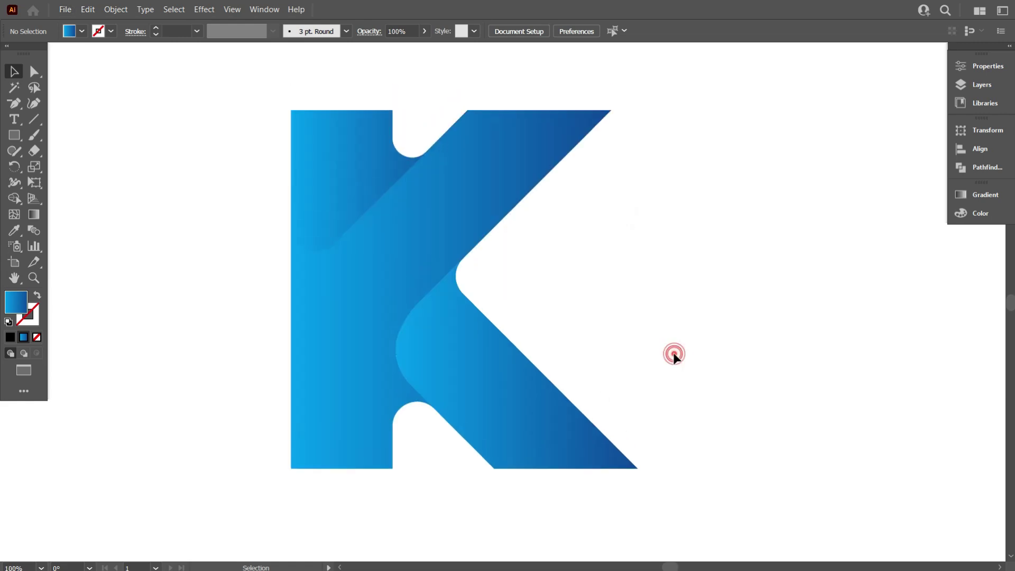
click(310, 192)
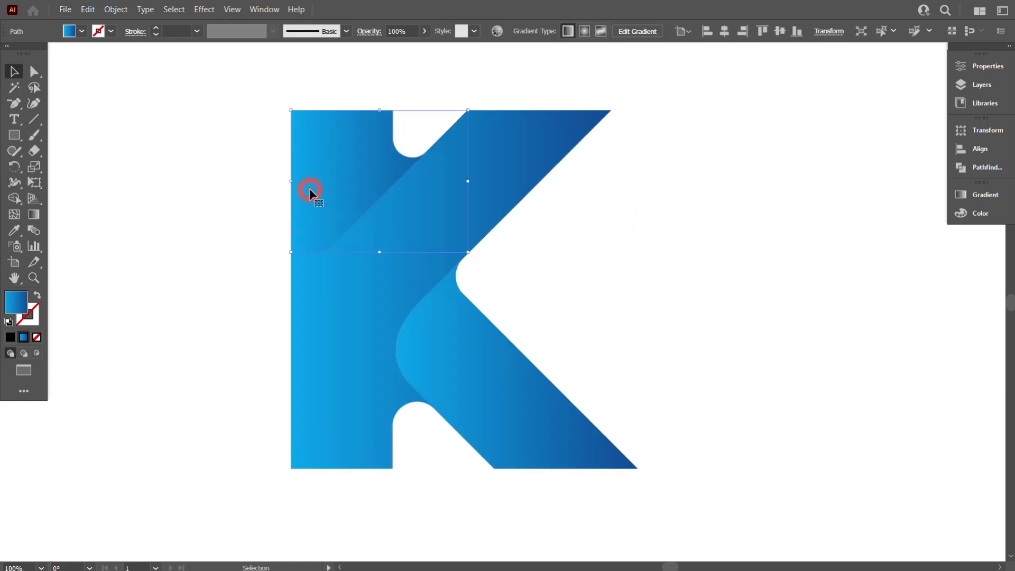
click(34, 214)
drag(380, 99, 366, 254)
scroll(310, 289, up, 3)
mouse_move(313, 315)
mouse_down()
mouse_move(318, 131)
mouse_move(322, 157)
mouse_move(324, 143)
mouse_move(379, 144)
mouse_up()
Redirect the arm piece's gradient diagonally, from light blue at the arm's upper end to dark blue at the stem's base
click(466, 274)
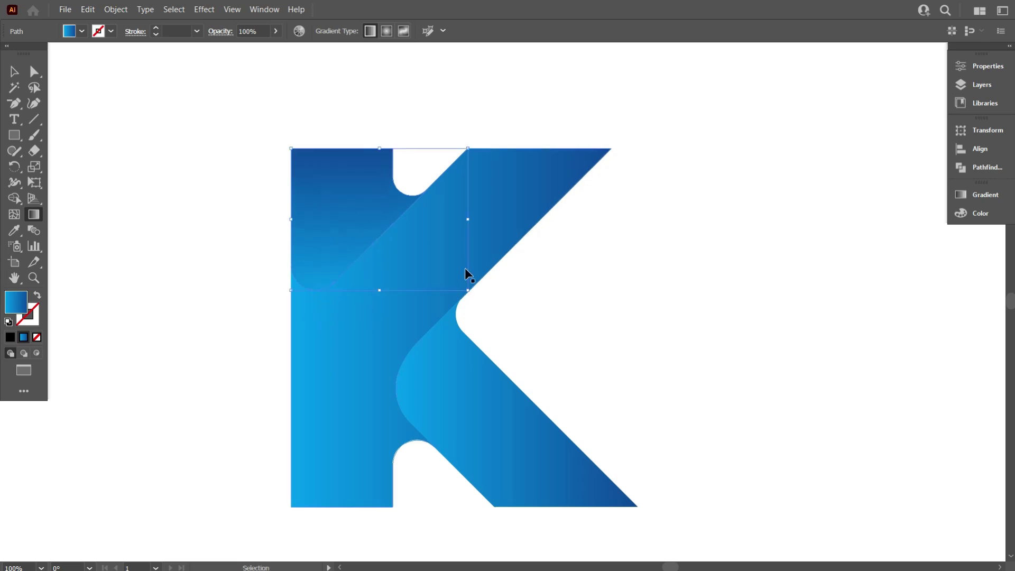
drag(542, 136, 341, 396)
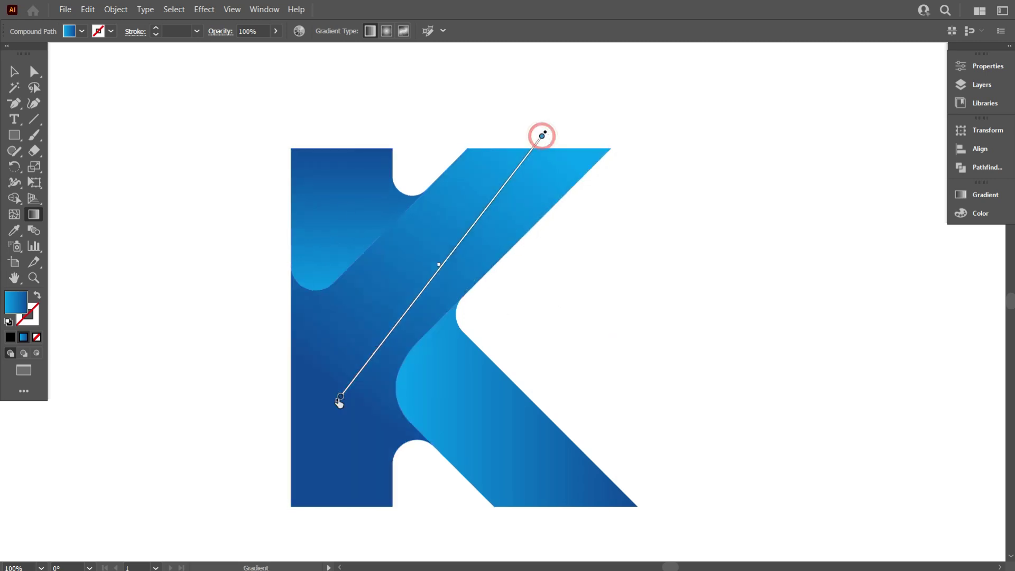
drag(574, 158, 309, 510)
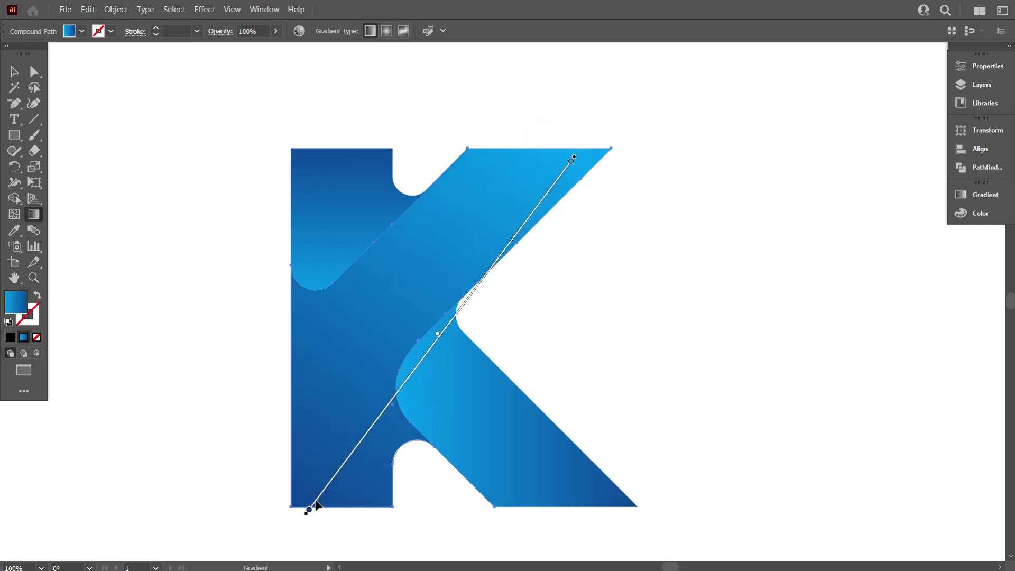
mouse_move(487, 141)
mouse_down()
mouse_move(324, 430)
mouse_move(329, 508)
mouse_move(317, 507)
mouse_up()
Redirect the leg's gradient diagonally, from light blue at its lower end to dark blue at the rounded end beside the arm
key(v)
key(g)
click(474, 406)
mouse_move(608, 499)
mouse_down()
mouse_move(421, 305)
mouse_move(438, 312)
mouse_up()
drag(631, 478, 443, 290)
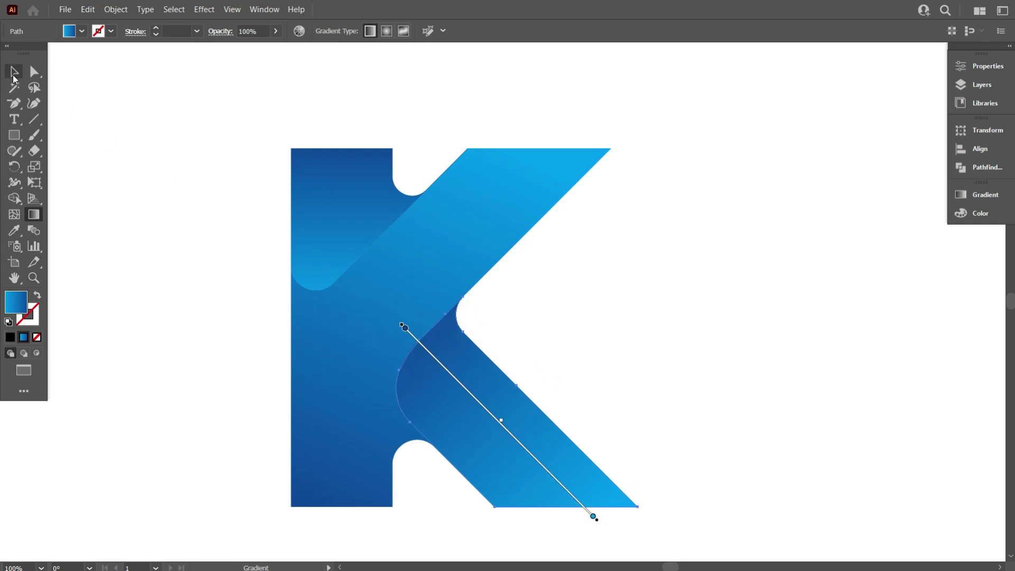
click(15, 78)
click(106, 155)
scroll(477, 317, down, 2)
scroll(481, 364, up, 1)
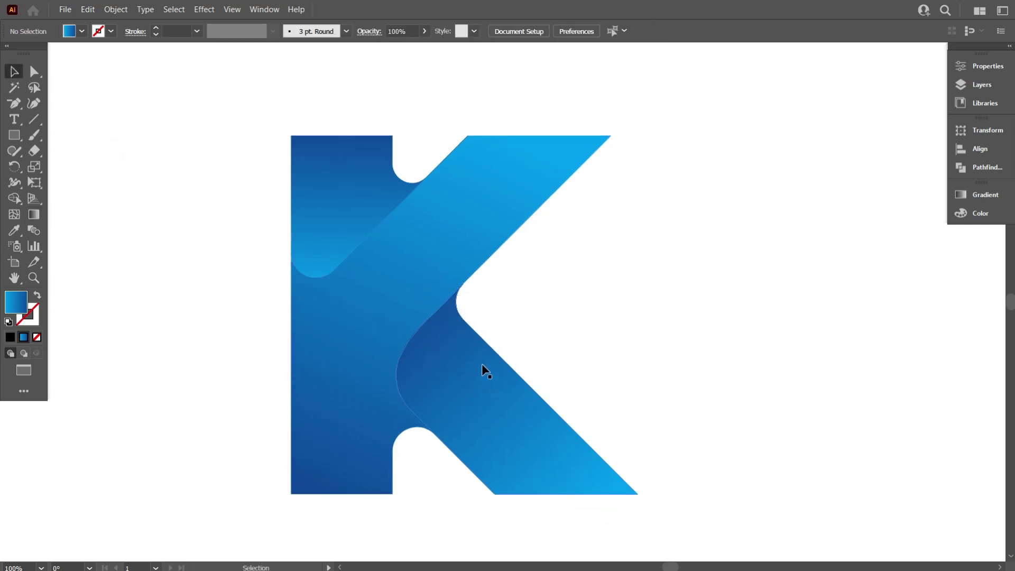
scroll(647, 311, left, 2)
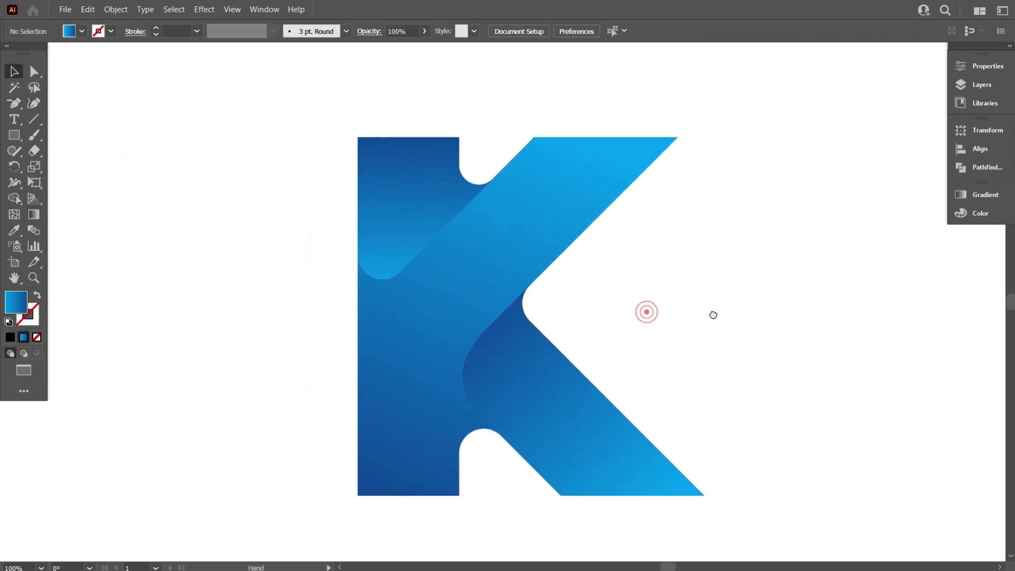
Duplicate the upper stem piece in place, directly on top of the original
click(418, 191)
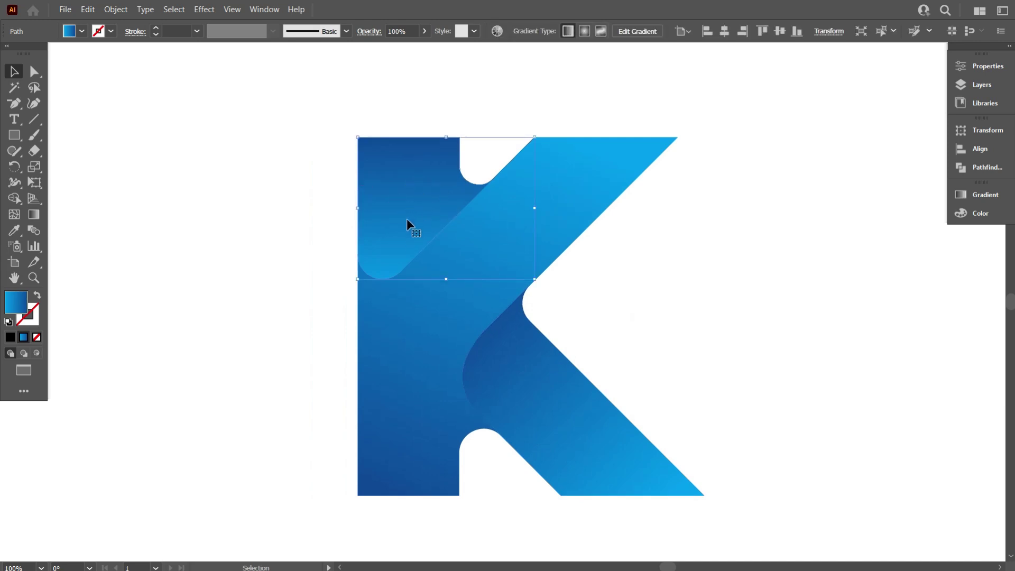
click(90, 10)
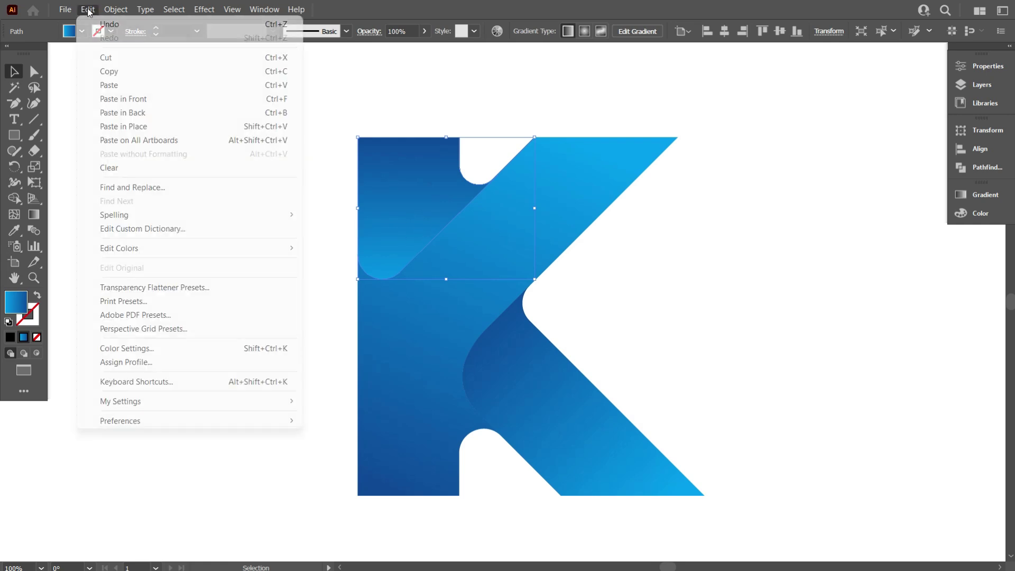
click(129, 87)
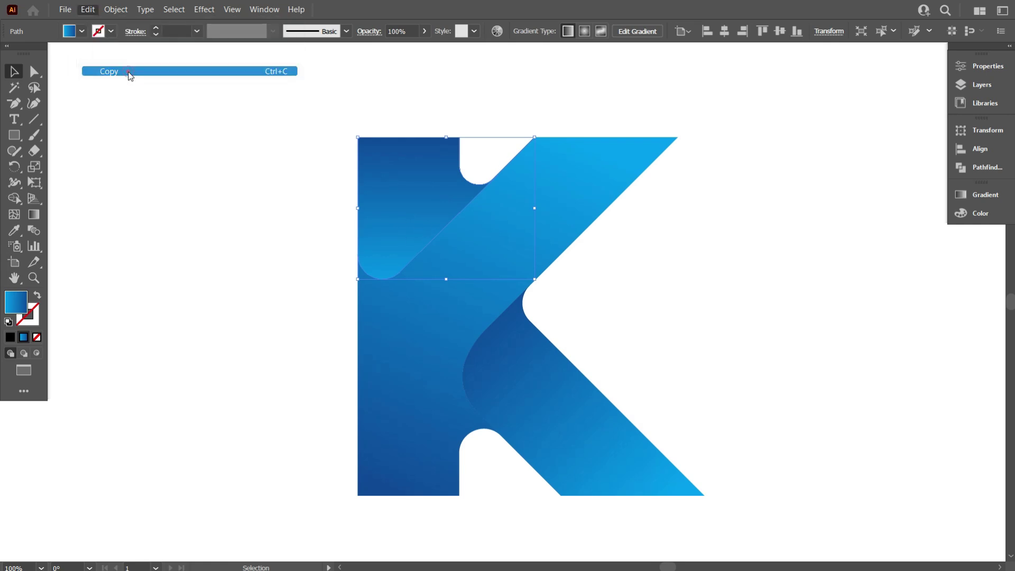
click(89, 11)
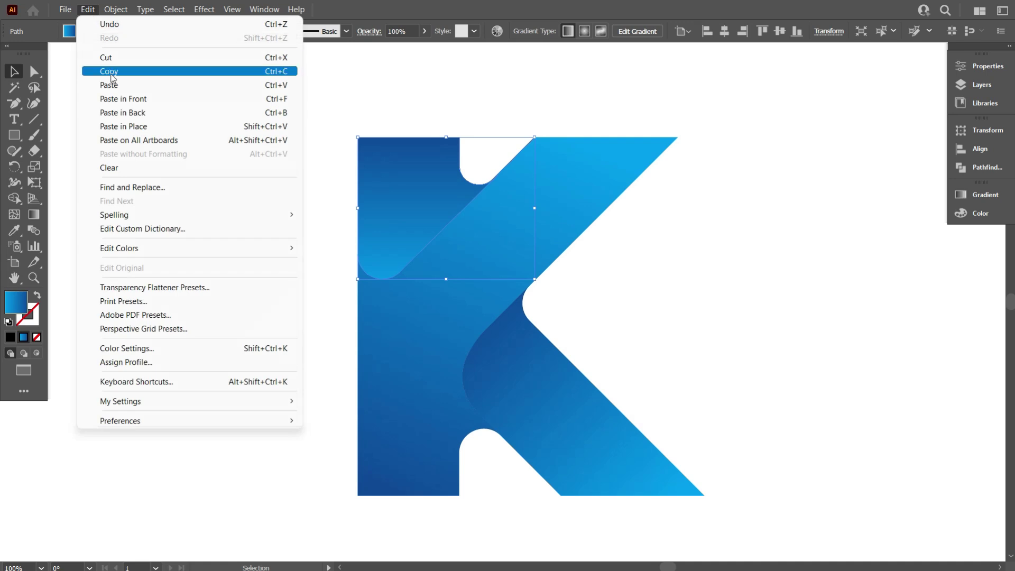
click(133, 127)
drag(356, 208, 119, 226)
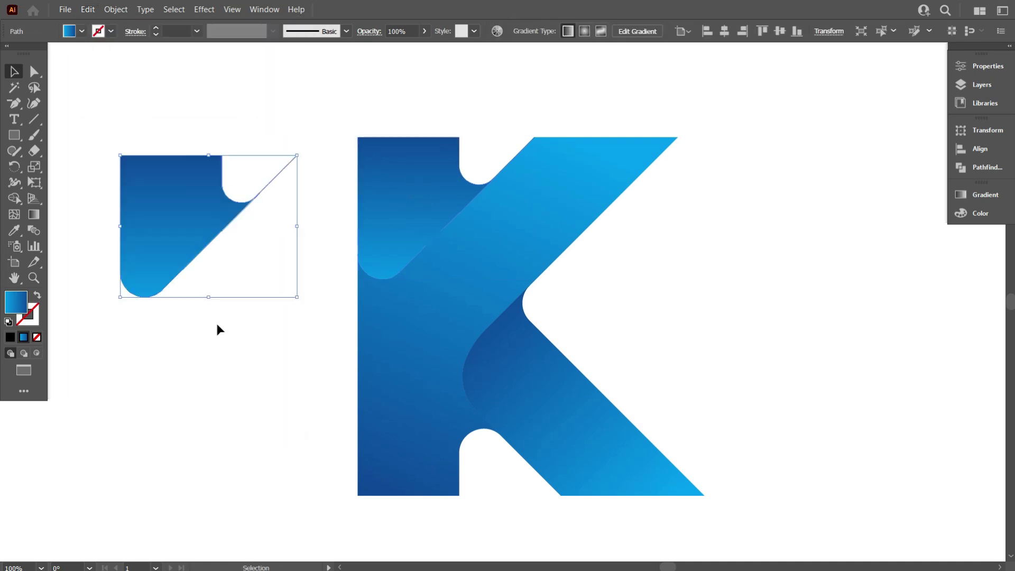
key(ctrl+z)
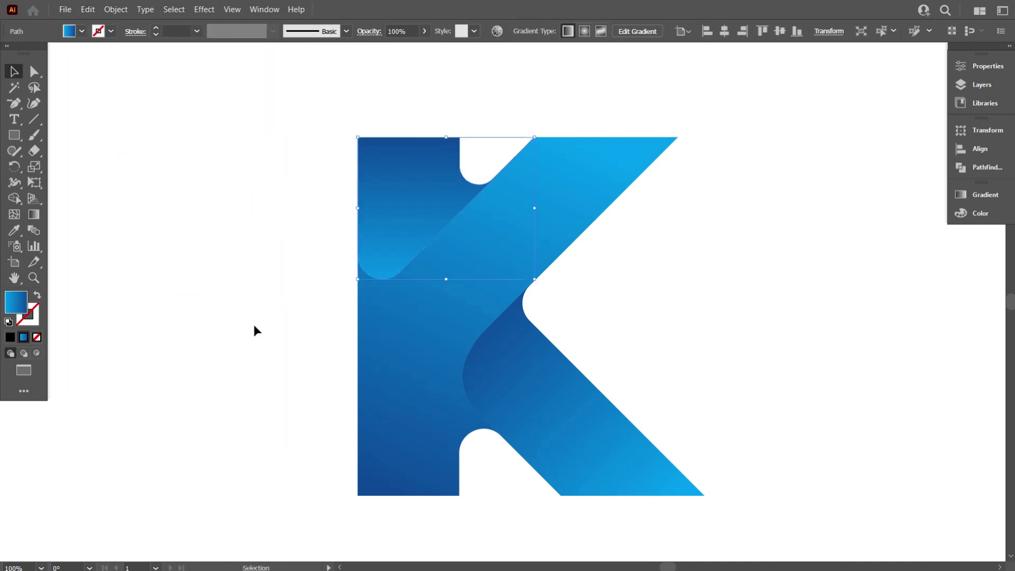
Change the light blue gradient stop of the duplicated stem piece to white
scroll(254, 328, down, 1)
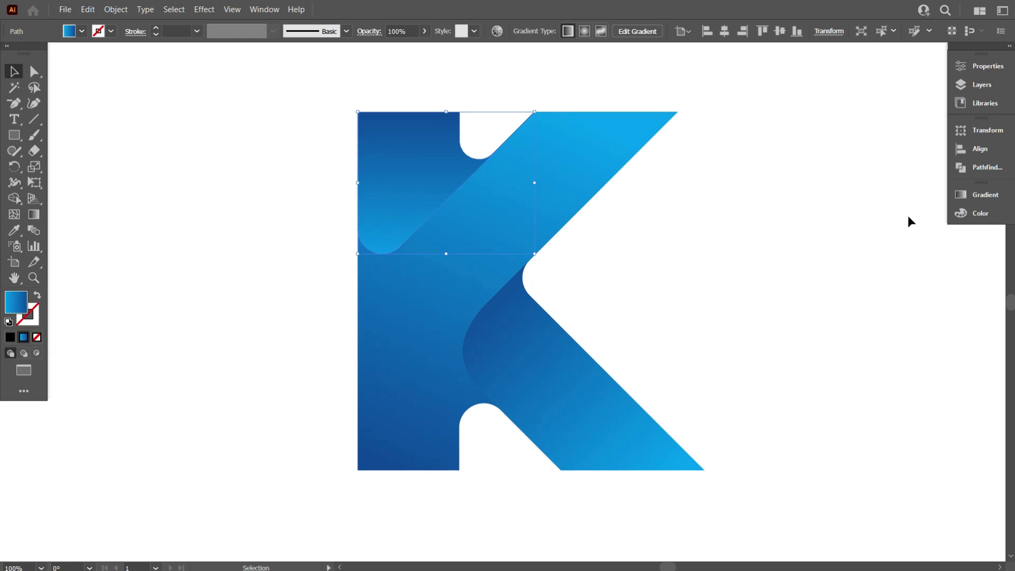
click(984, 194)
click(805, 313)
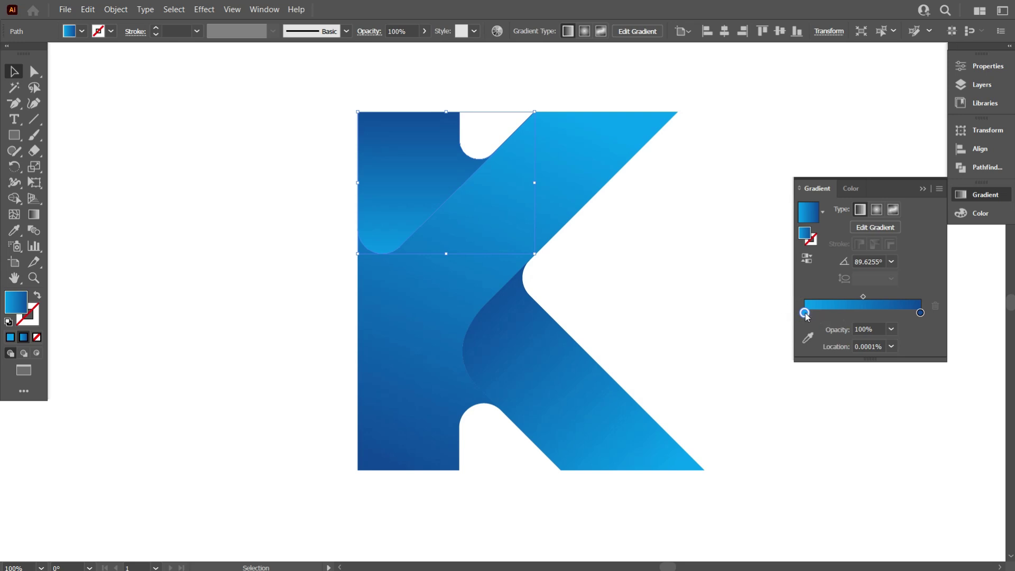
double_click(805, 313)
click(771, 355)
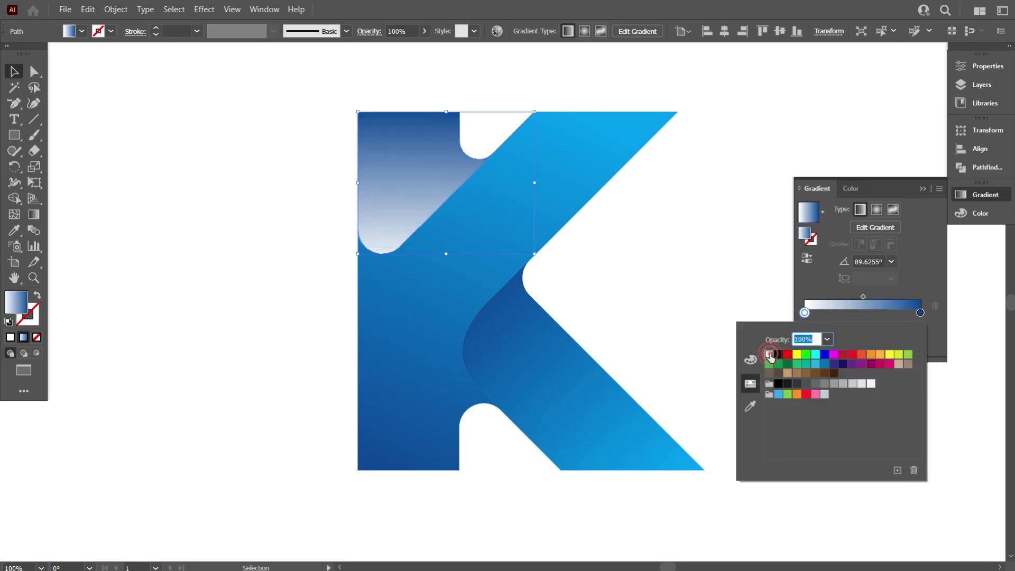
click(756, 297)
Set the overlay gradient's dark blue stop to 0% opacity and its white stop to 30% opacity
click(920, 313)
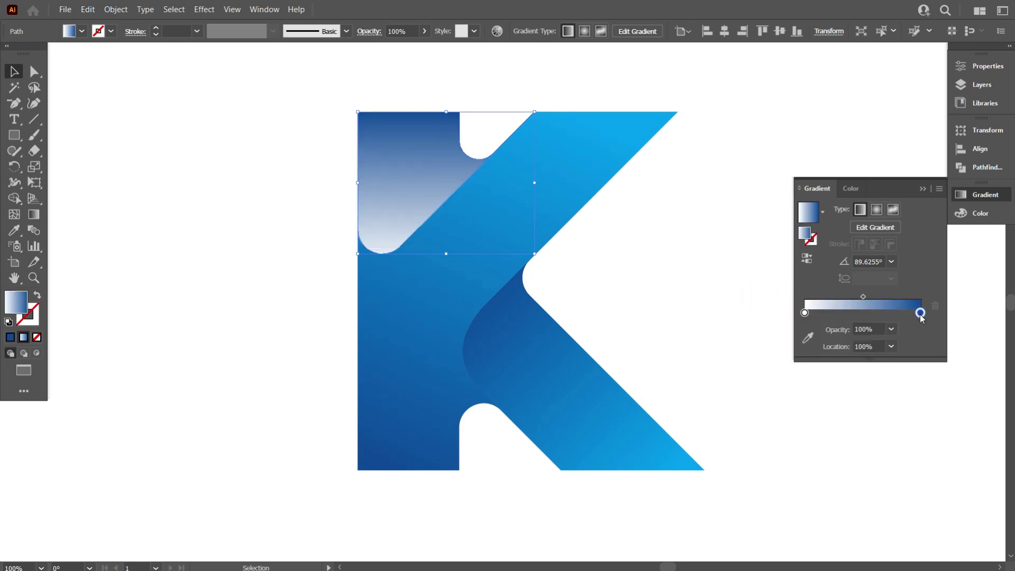
click(880, 330)
text(0)
key(Return)
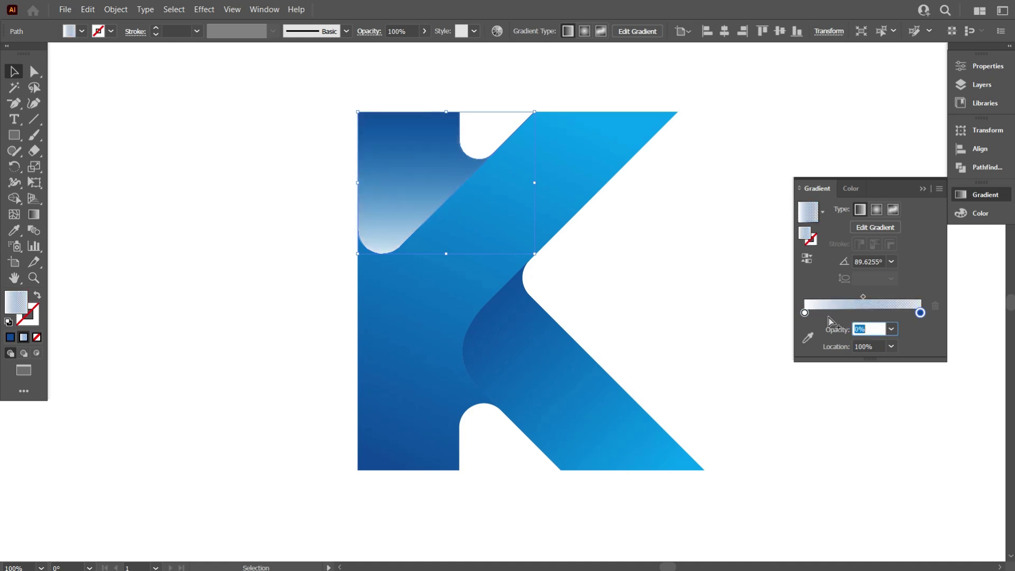
click(805, 313)
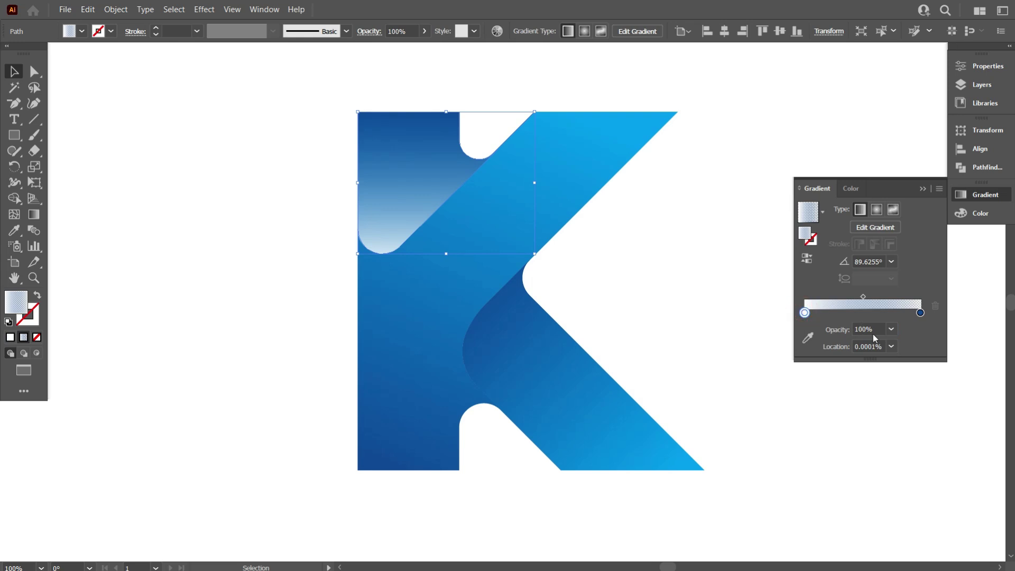
text(50)
key(Return)
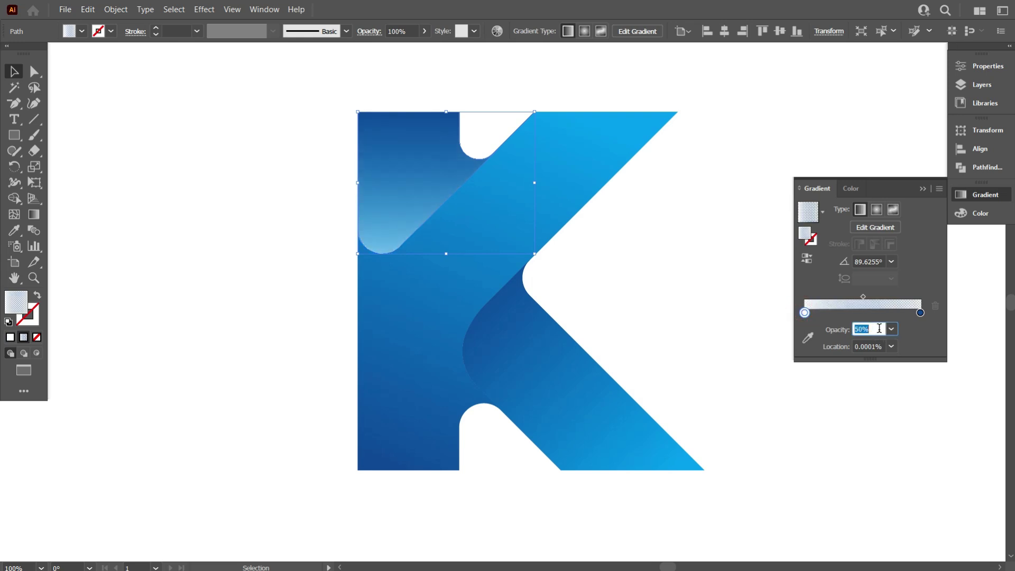
text(20)
key(Return)
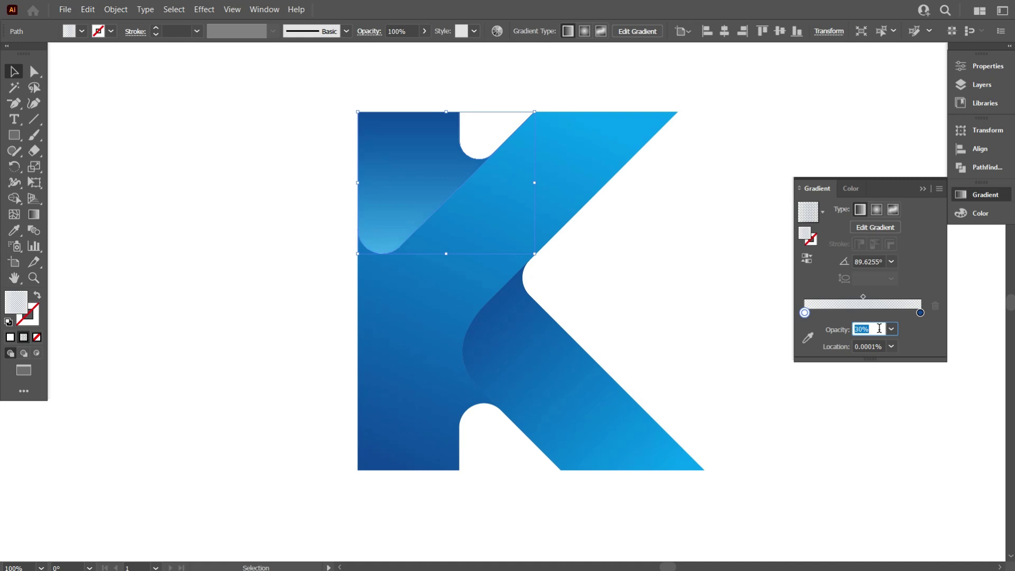
click(724, 286)
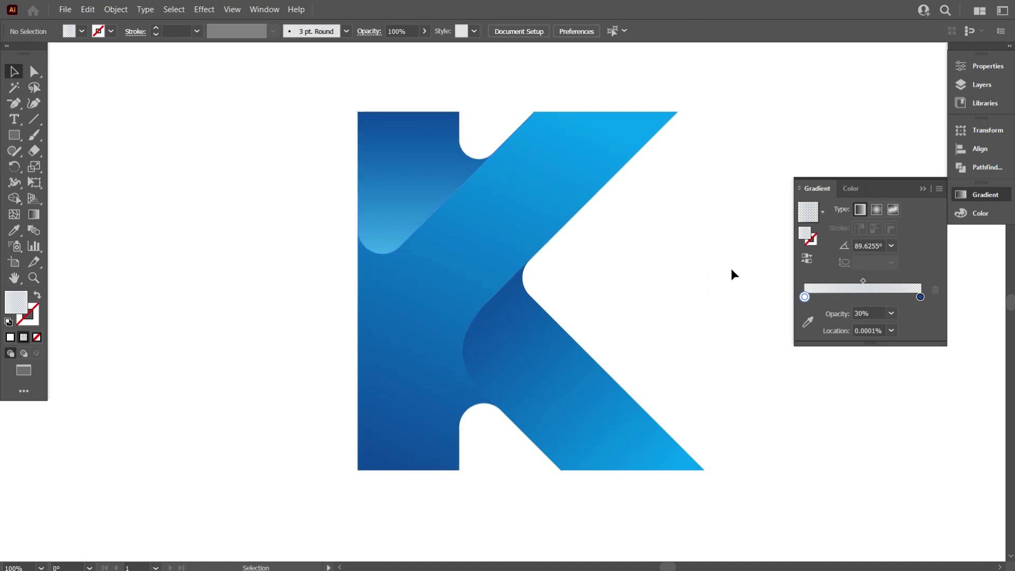
Try moving the translucent stem overlay off the K, and undo the move
drag(425, 195, 166, 297)
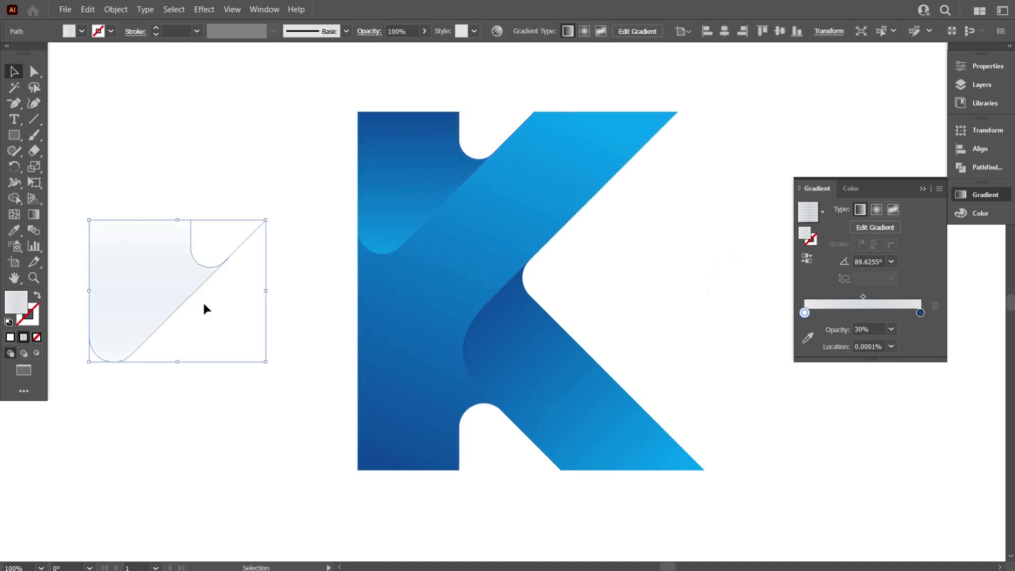
key(z)
key(ctrl+z)
Examine the highlight on the upper stem piece and the whole K on the artboard
click(206, 359)
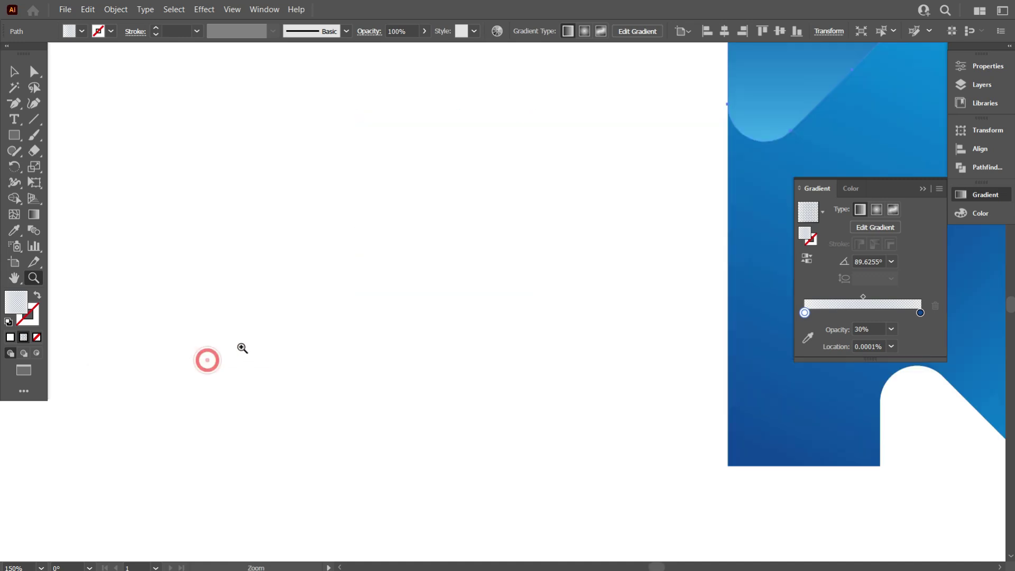
scroll(225, 341, down, 3)
click(281, 335)
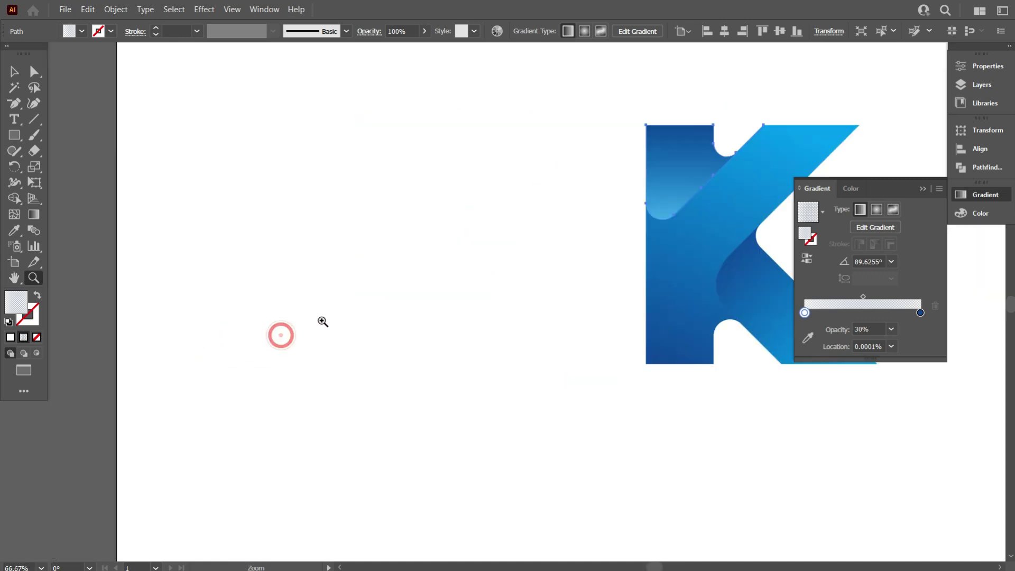
click(14, 74)
click(109, 178)
key(ctrl+0)
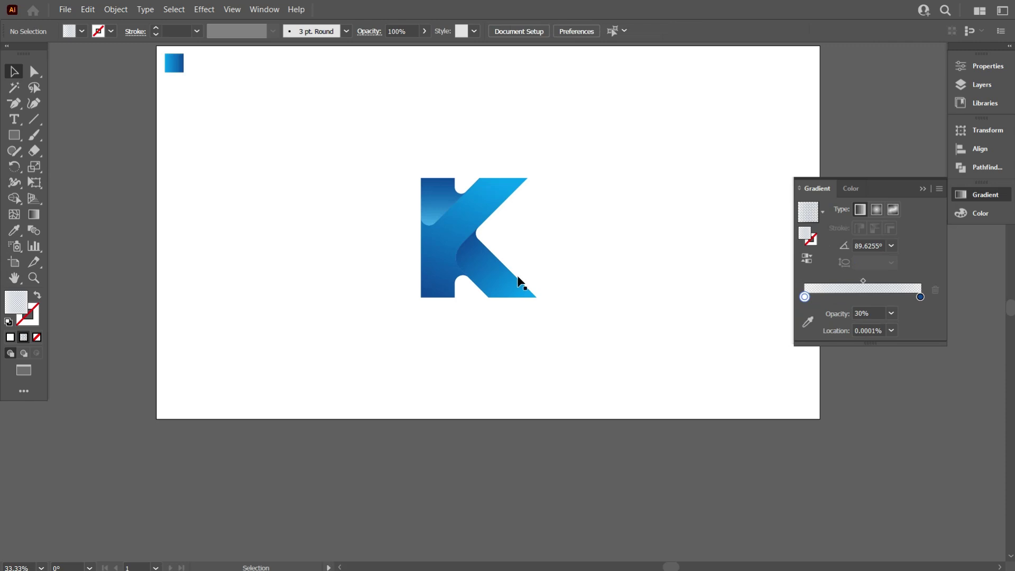
scroll(519, 284, up, 2)
scroll(431, 223, up, 1)
scroll(589, 252, up, 2)
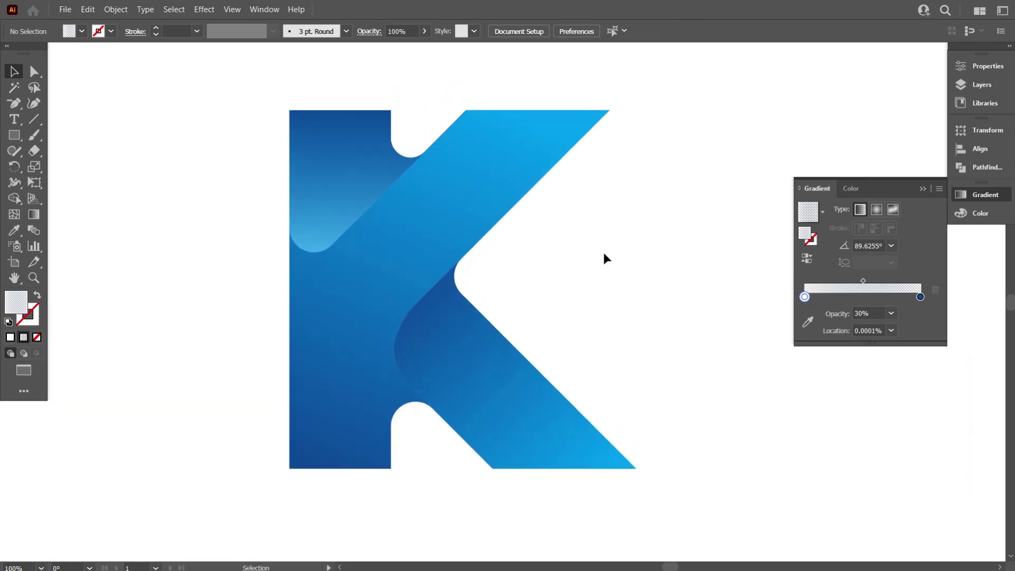
Duplicate the K's leg piece in place, directly on top of the original
click(459, 320)
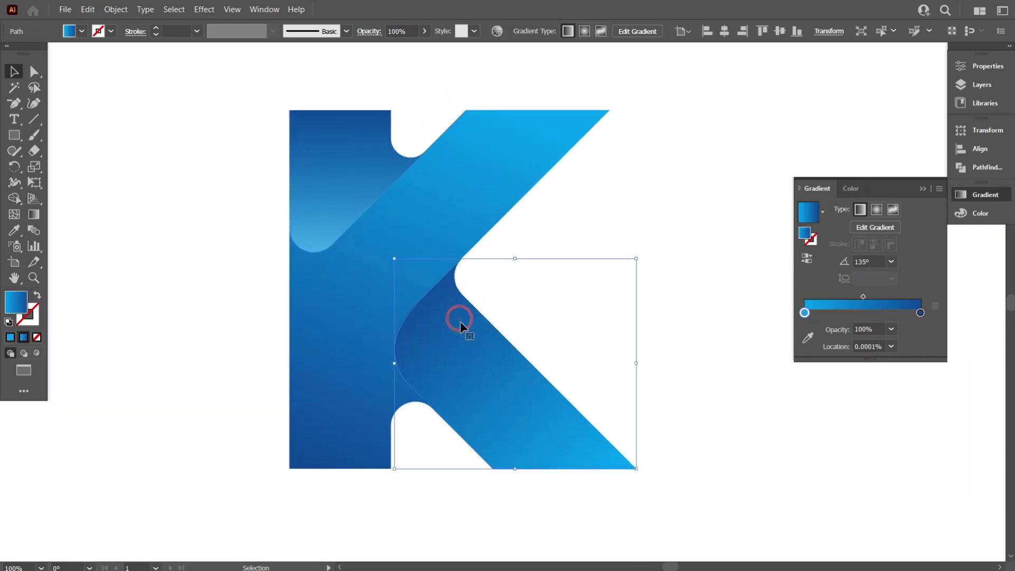
click(93, 13)
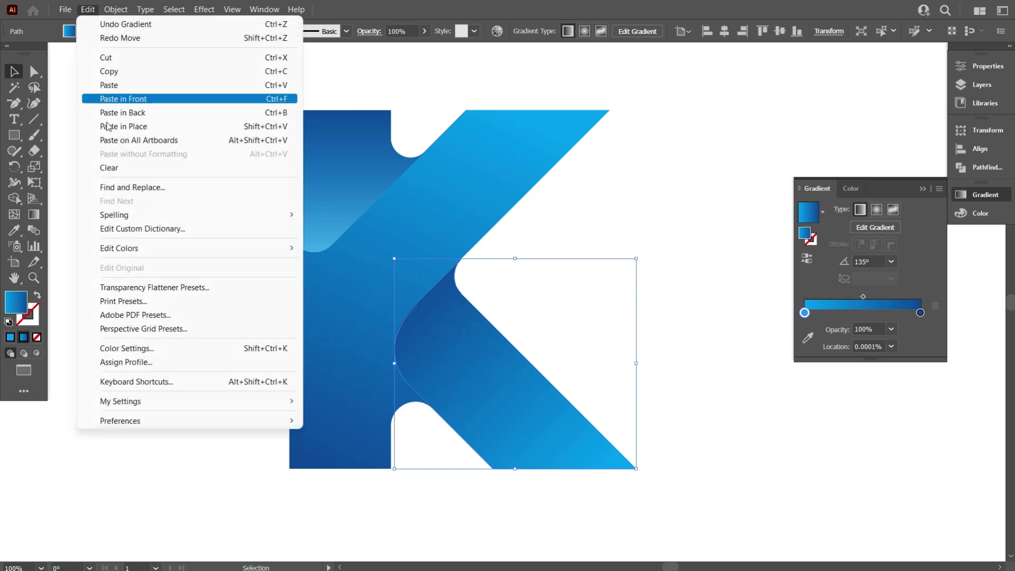
click(145, 73)
click(89, 11)
click(136, 129)
Apply the upper stem overlay's translucent white gradient to the duplicated leg with the Eyedropper
click(14, 230)
click(346, 207)
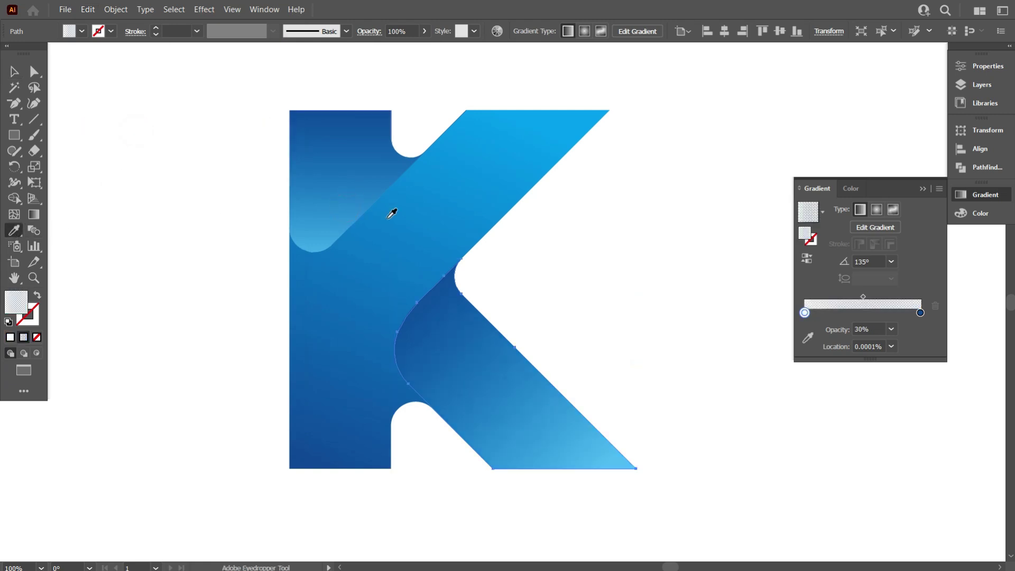
click(16, 72)
click(174, 224)
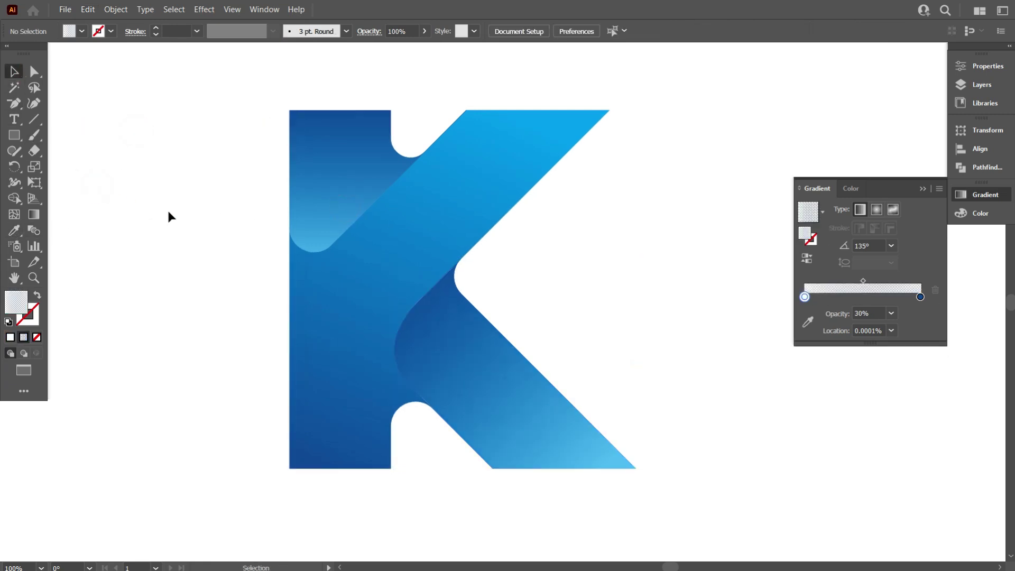
scroll(356, 290, down, 2)
scroll(418, 348, up, 1)
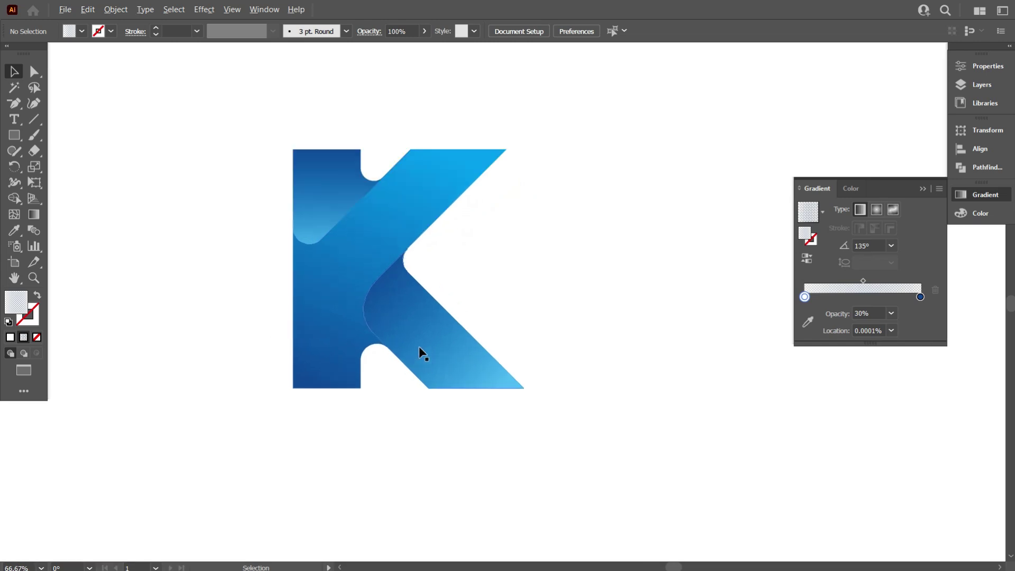
Try reversing the leg overlay's gradient, restore its direction and compare the look of the K
click(420, 347)
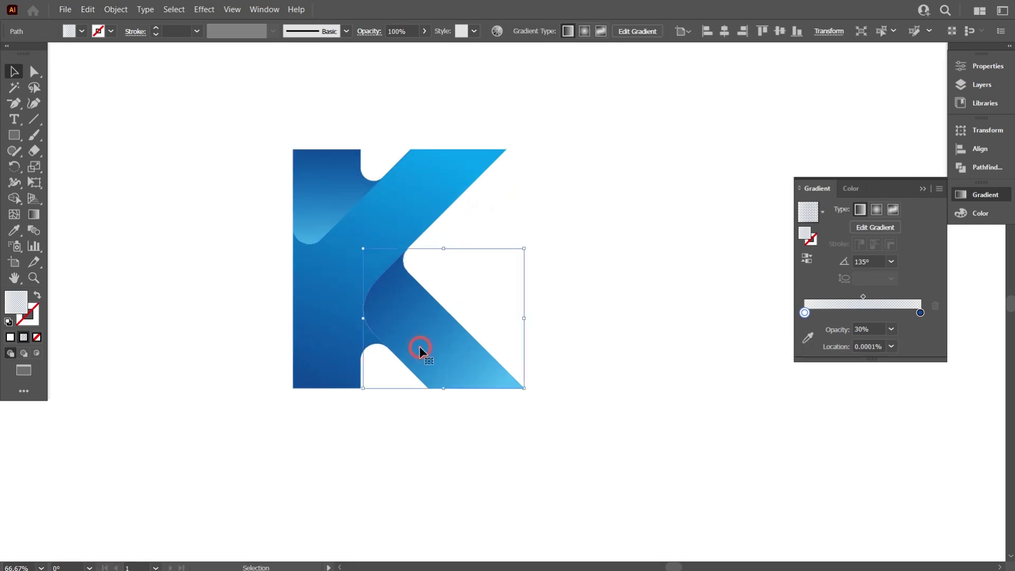
click(806, 258)
click(806, 258)
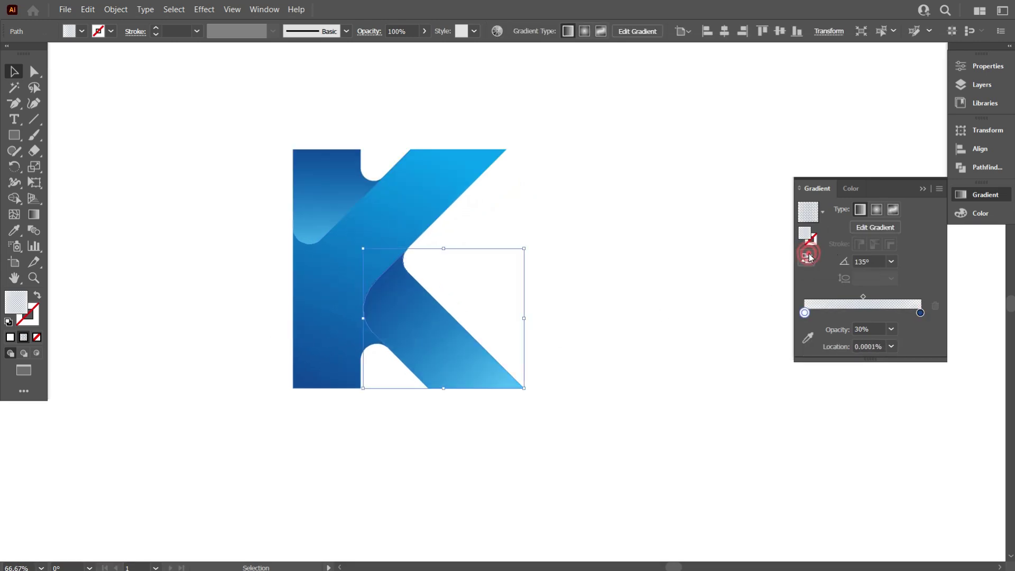
click(675, 299)
scroll(602, 332, down, 2)
scroll(528, 358, up, 1)
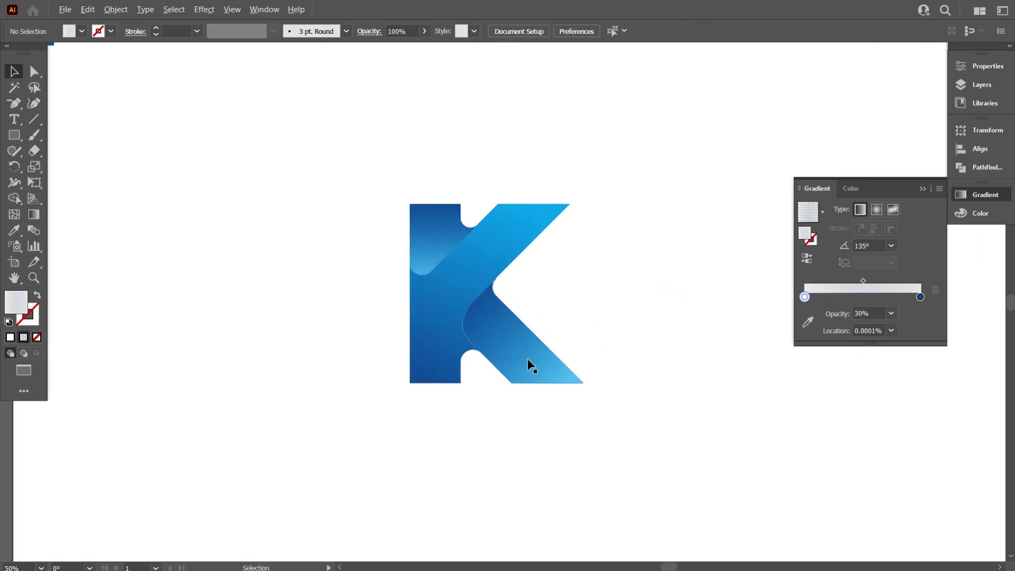
scroll(567, 349, up, 1)
scroll(568, 349, up, 1)
Collapse the gradient settings and add the point text KEEPER beside the K
click(922, 189)
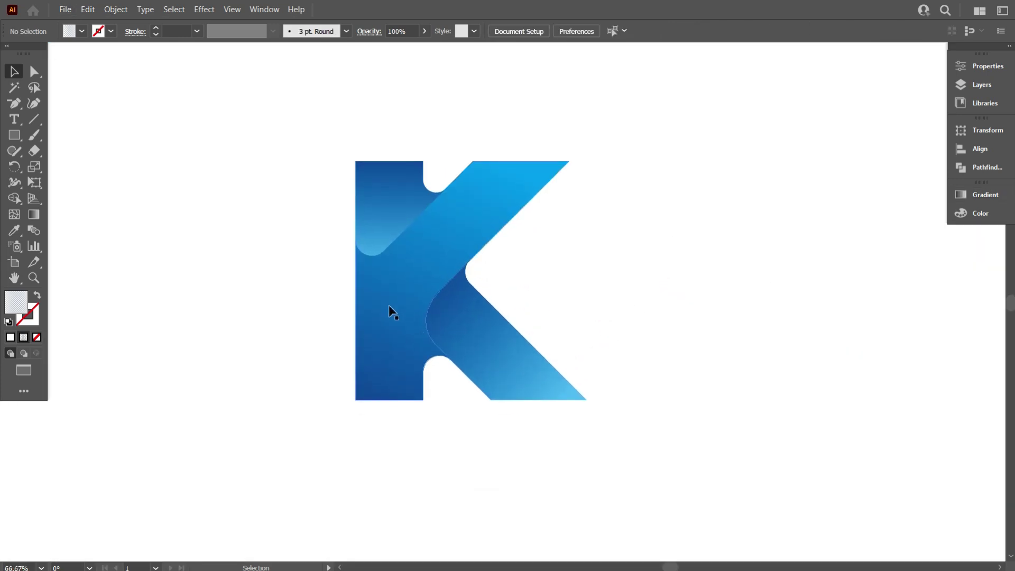
scroll(458, 353, down, 1)
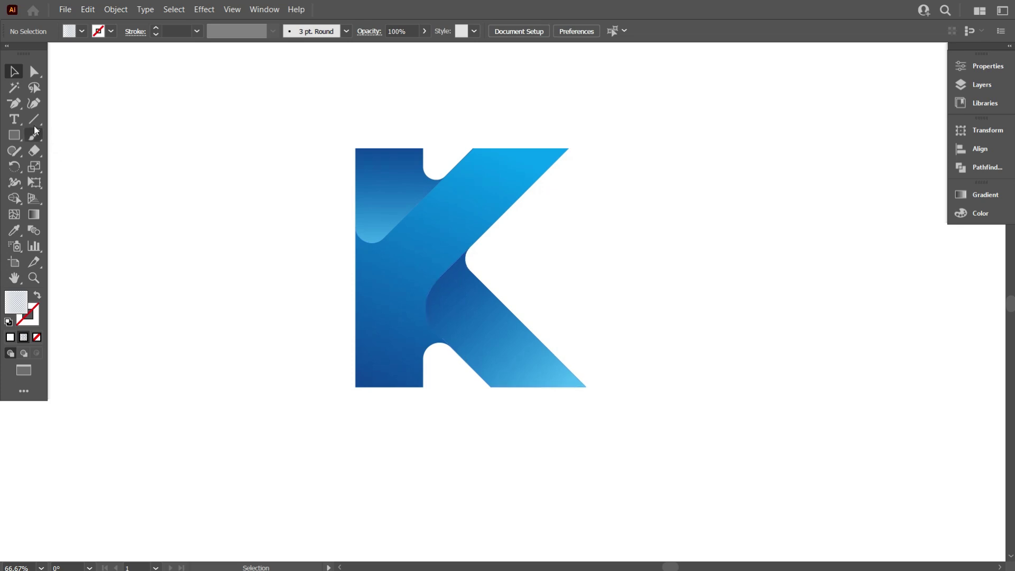
key(t)
click(573, 258)
text(KEEPER)
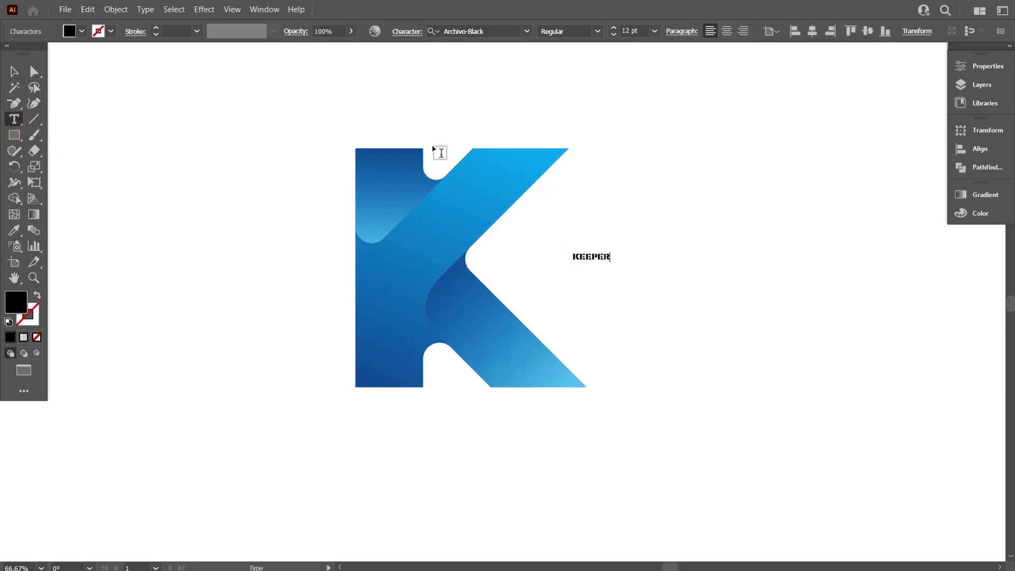
click(14, 71)
Enlarge the KEEPER text to about 96 pt and place it centered beneath the K
drag(610, 261, 873, 326)
scroll(435, 268, down, 1)
drag(668, 287, 481, 407)
click(285, 159)
scroll(285, 158, down, 1)
scroll(428, 268, up, 2)
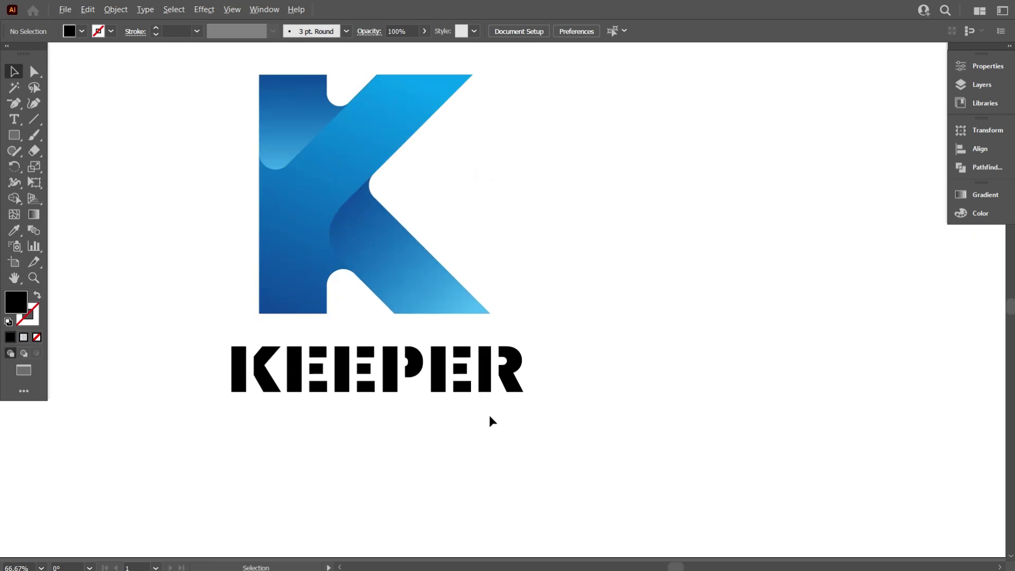
scroll(490, 416, up, 1)
Browse the fonts for the KEEPER text and set it to Bahnschrift from the favorites
click(490, 416)
click(526, 31)
scroll(622, 424, down, 6)
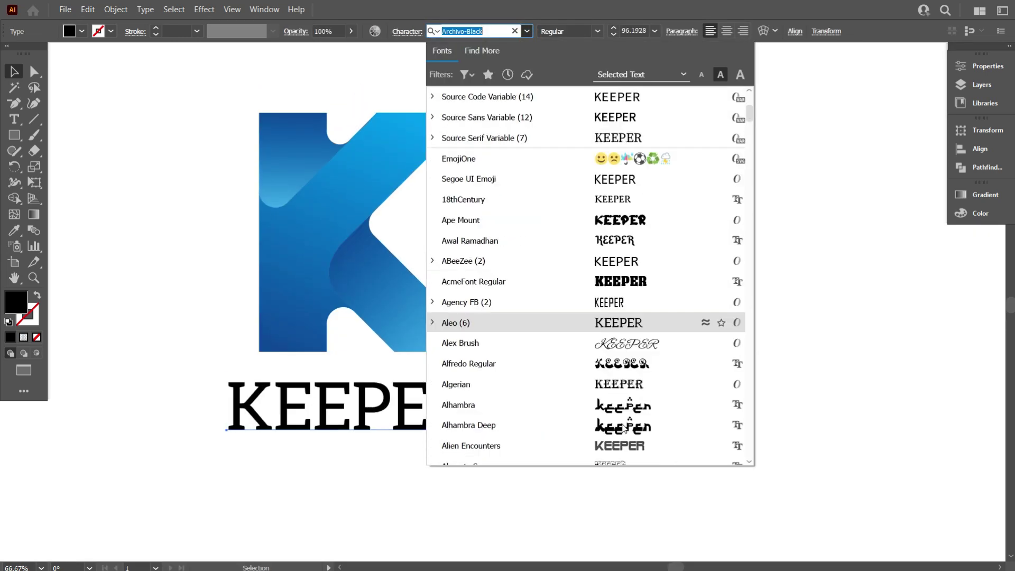
scroll(624, 429, down, 10)
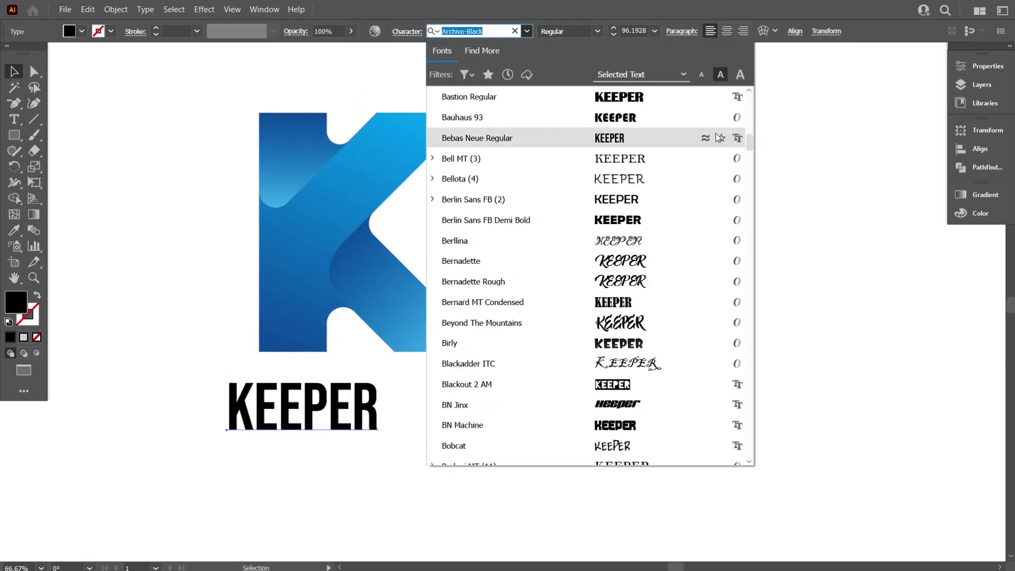
click(716, 135)
click(527, 31)
click(487, 74)
click(512, 117)
Reposition the KEEPER text beneath the K and set its font style to Bold
drag(475, 410, 465, 372)
scroll(629, 412, down, 2)
scroll(600, 422, up, 1)
click(579, 411)
click(629, 415)
click(593, 412)
click(633, 32)
click(579, 205)
click(633, 32)
click(602, 249)
click(578, 274)
drag(577, 274, 577, 300)
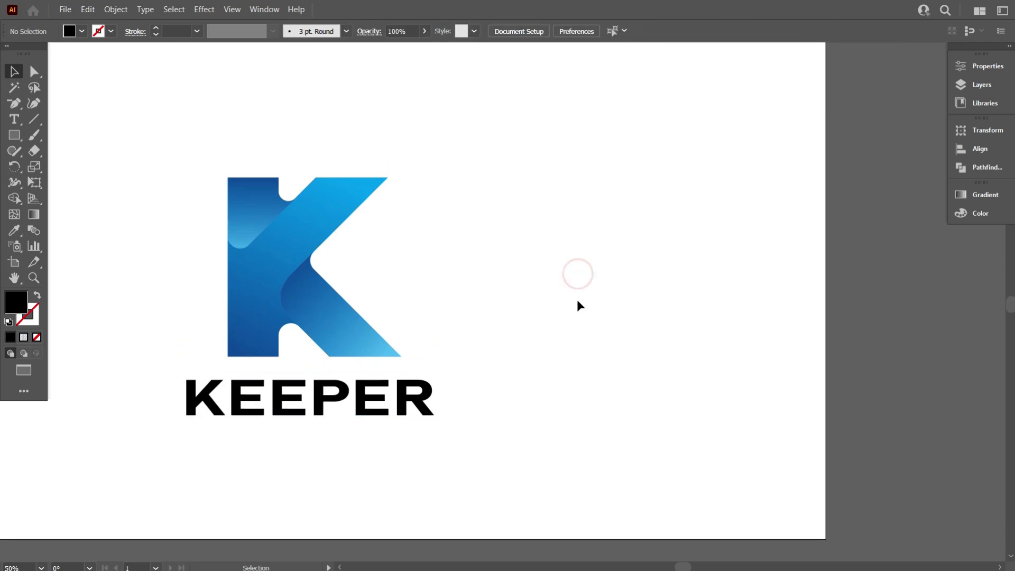
Scale the KEEPER text down to about 83 pt beneath the K
scroll(577, 300, down, 1)
click(465, 369)
drag(485, 368, 474, 369)
click(455, 394)
scroll(400, 374, up, 2)
Line up the KEEPER text with the K and move it slightly closer to the K's base
click(356, 394)
drag(258, 165, 510, 437)
key(ctrl+g)
click(447, 29)
click(550, 327)
drag(452, 397, 450, 385)
click(469, 420)
click(313, 387)
click(82, 28)
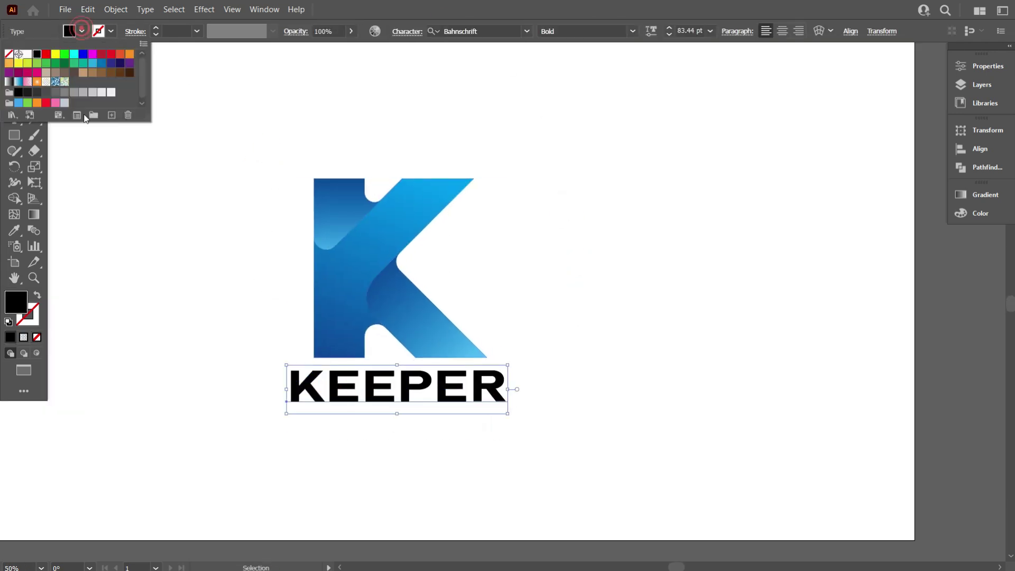
click(195, 274)
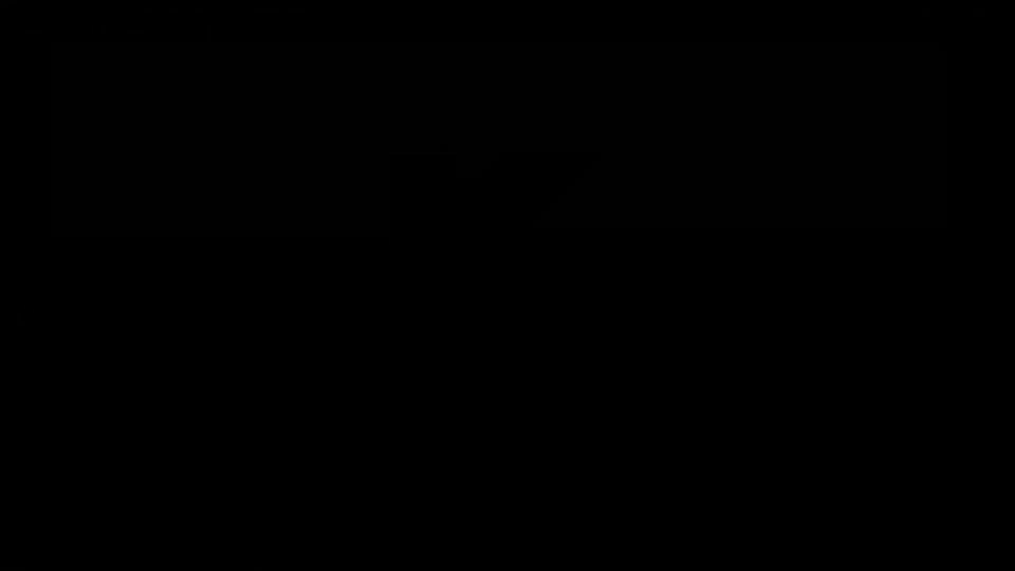